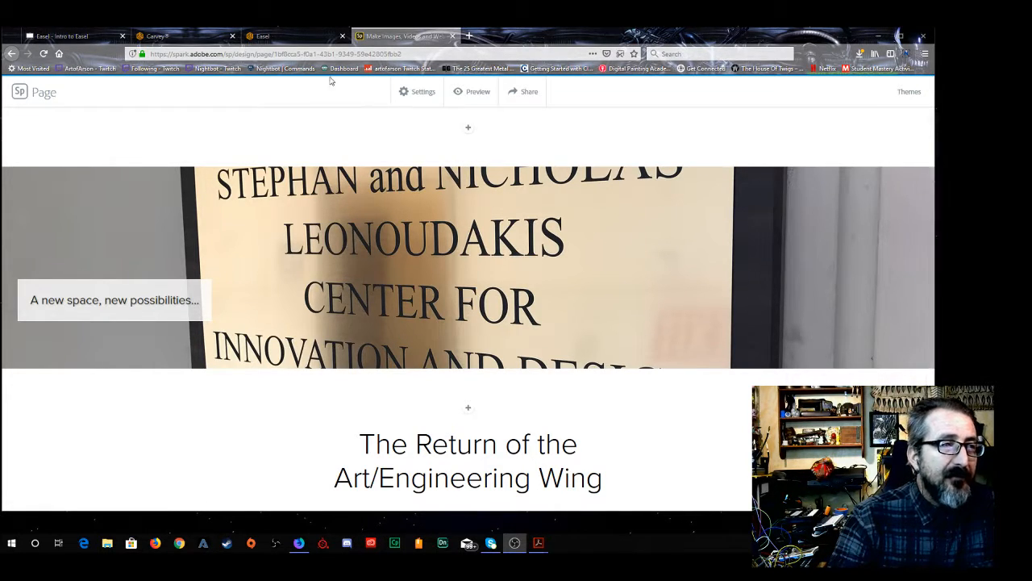
View the Carvey and Easel product pages, and switch to the Intro to Easel project, closing its Image Trace dialog
left_click(180, 39)
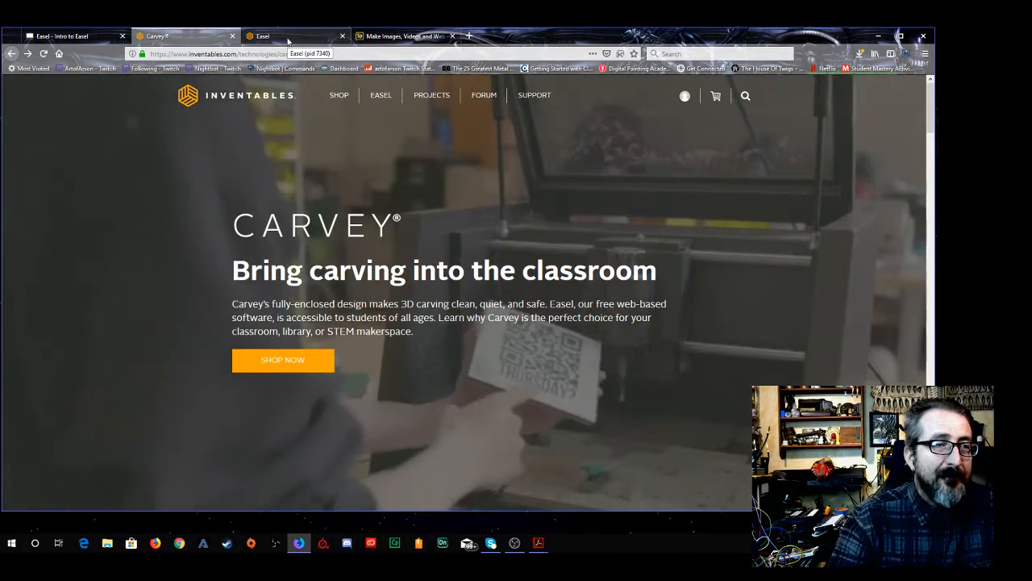
left_click(288, 41)
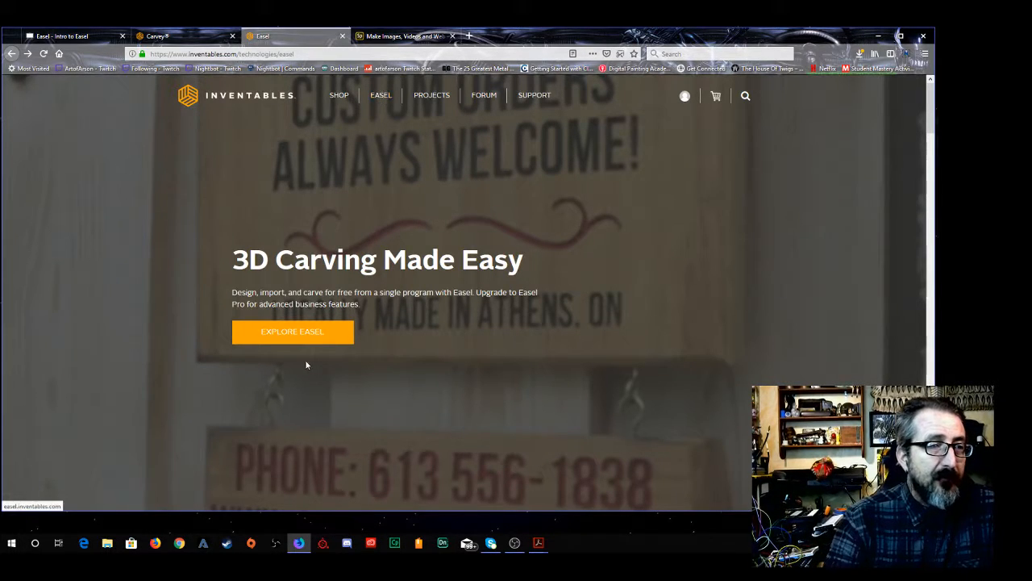
left_click(95, 36)
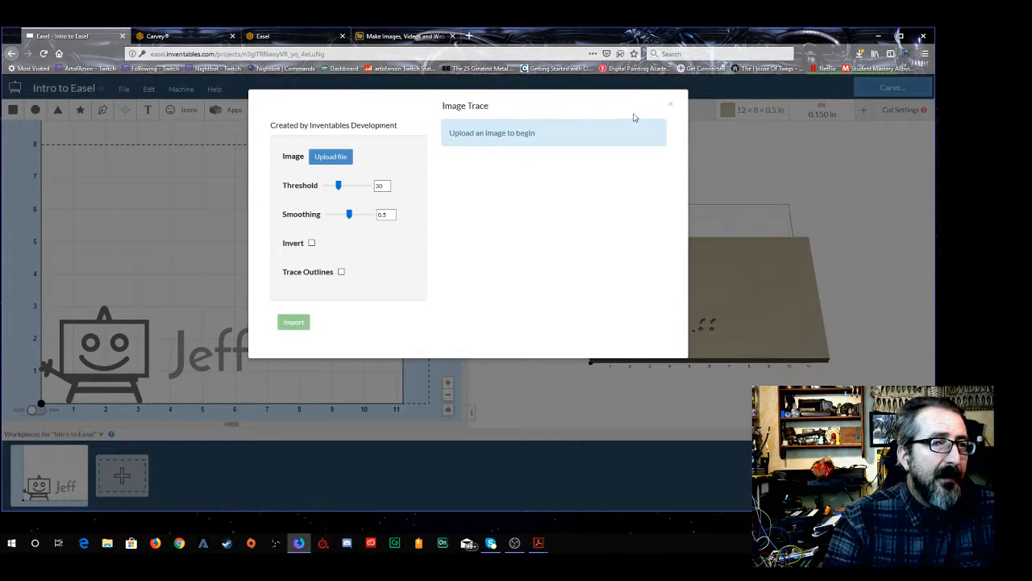
left_click(672, 106)
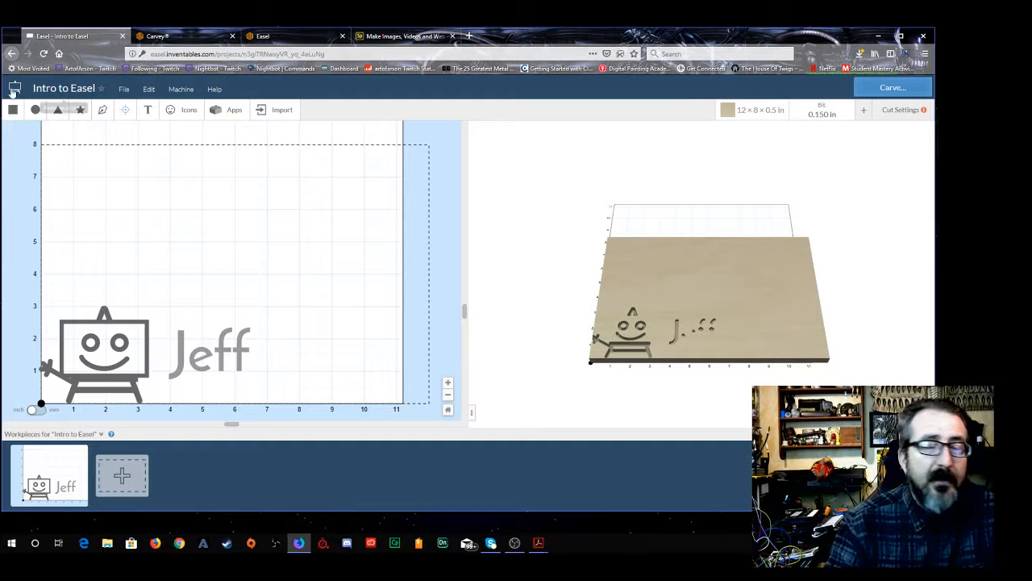
left_click(124, 89)
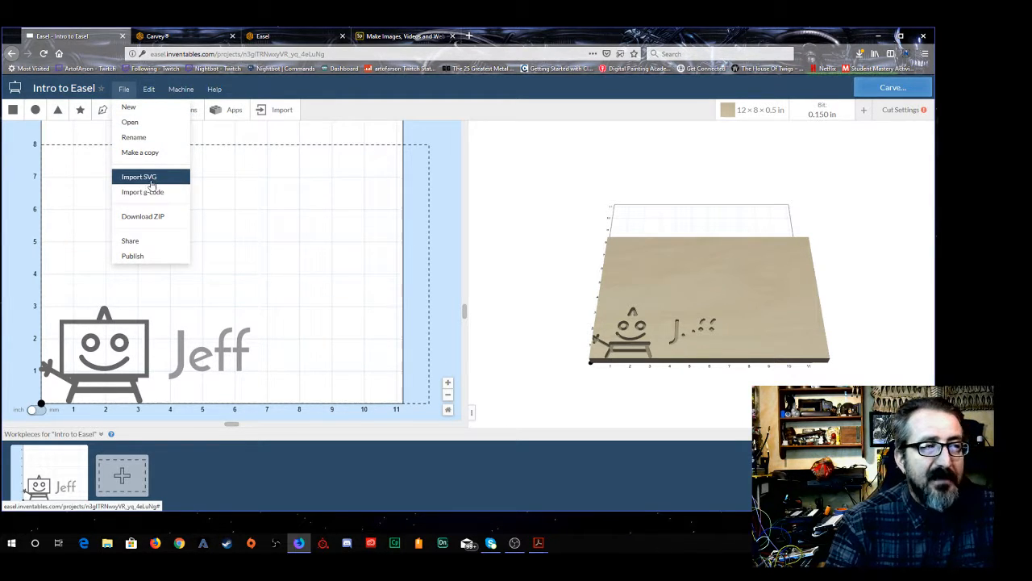
left_click(151, 91)
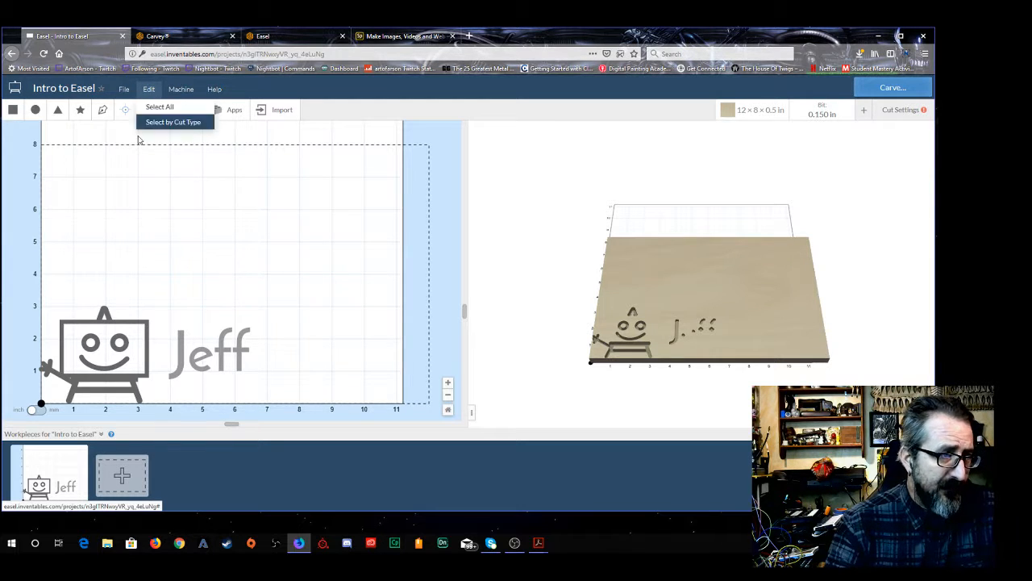
left_click(176, 90)
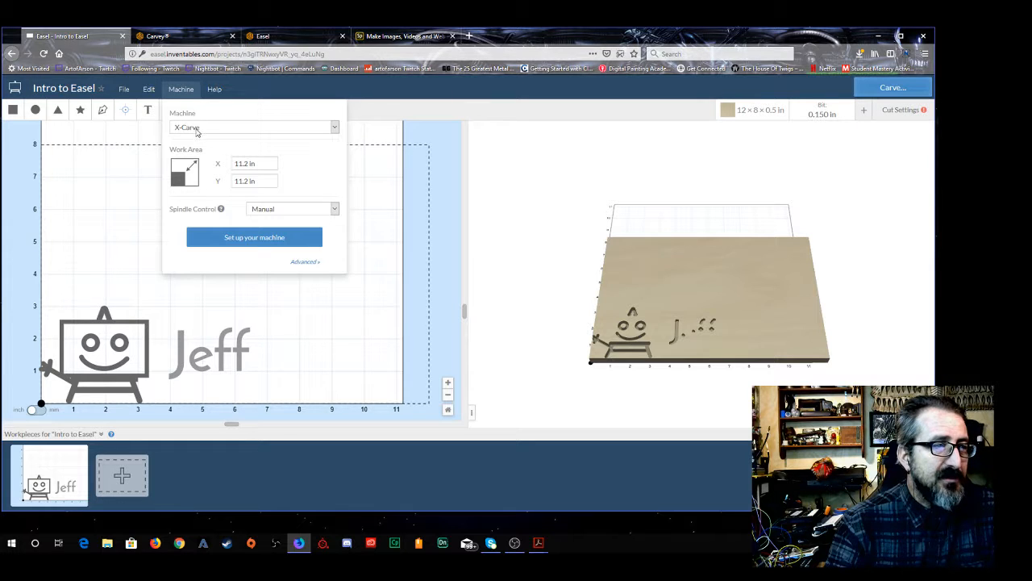
left_click(215, 90)
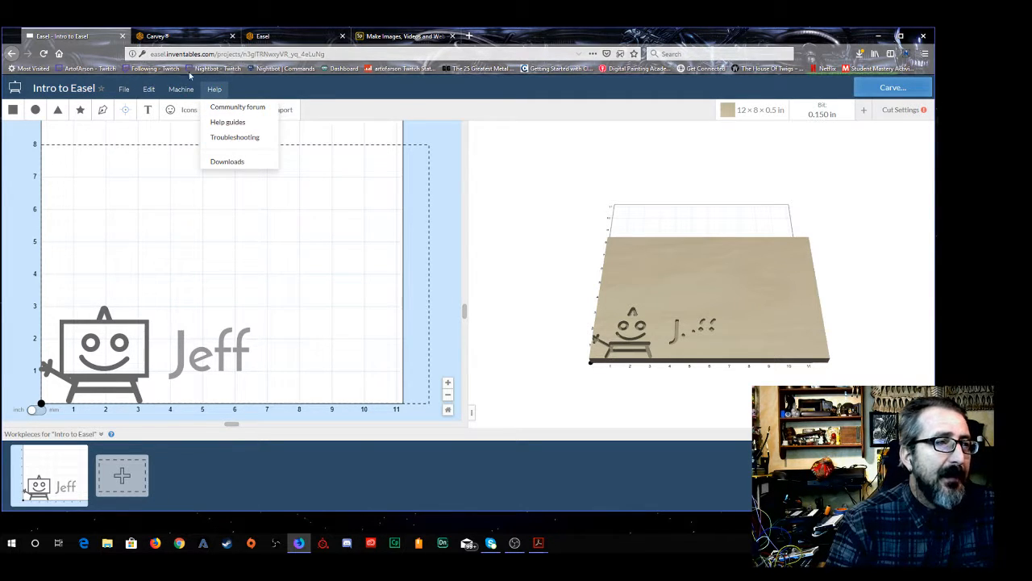
left_click(307, 93)
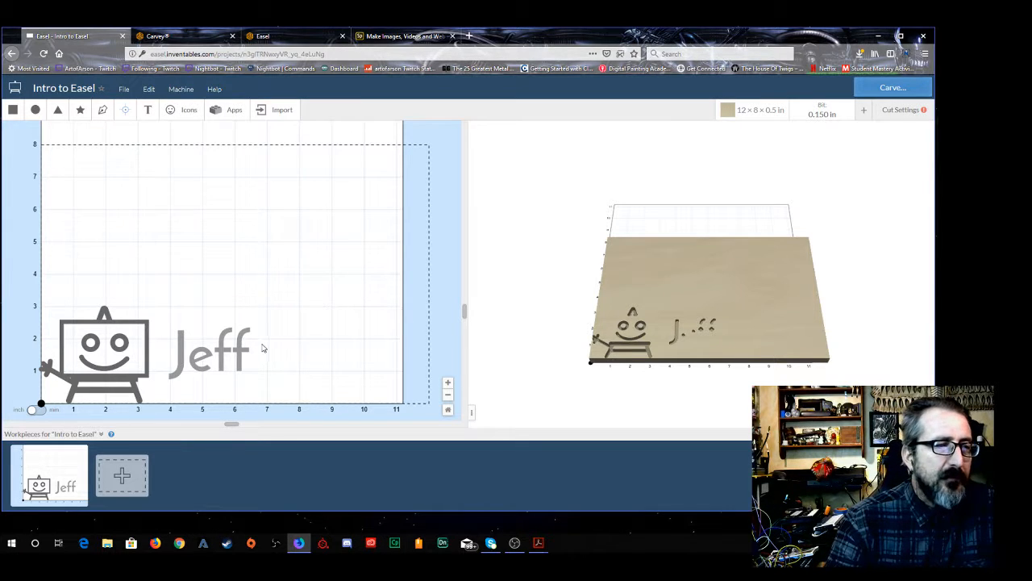
Add a filled square above the robot drawing, and enlarge and rotate it
left_click(13, 110)
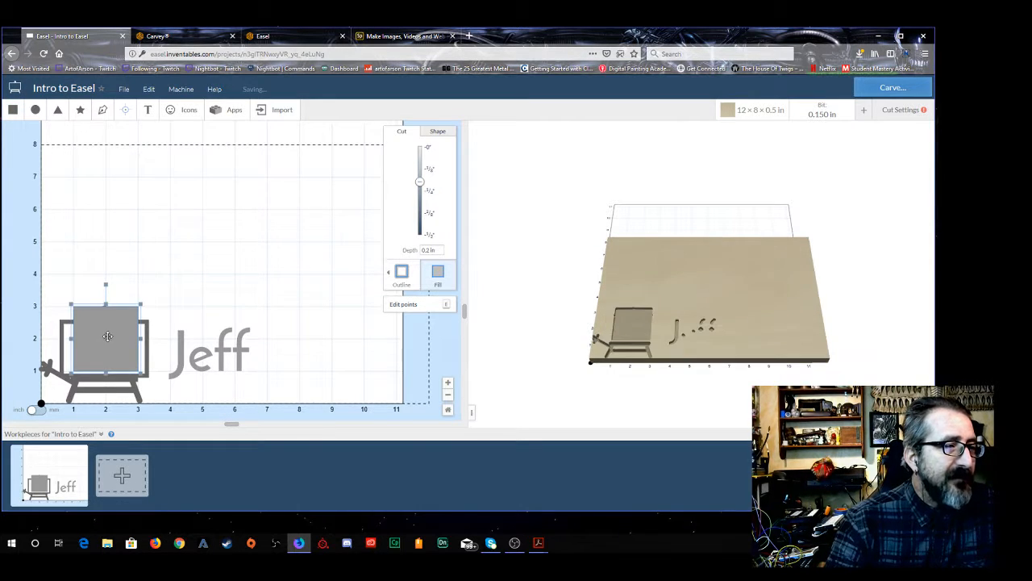
left_click_drag(107, 335, 106, 213)
left_click_drag(138, 249, 158, 267)
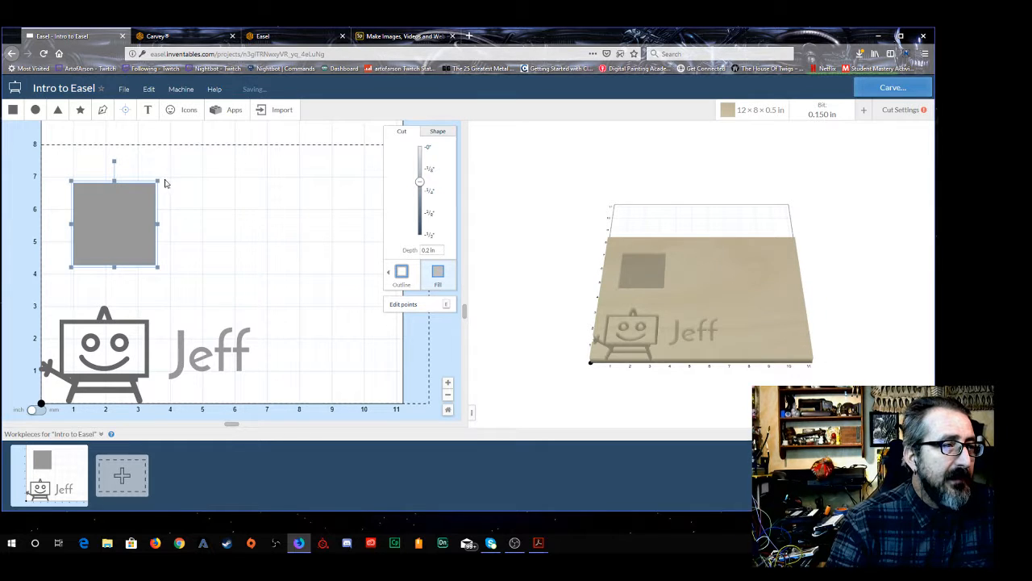
left_click_drag(114, 161, 148, 166)
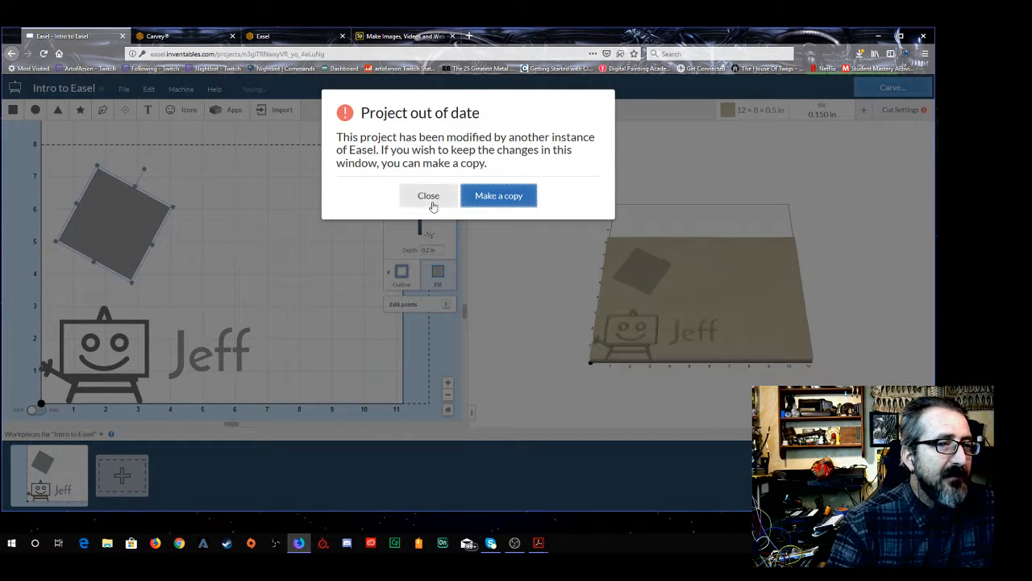
Make a copy of the out-of-date project and delete the square from the copy
left_click(429, 198)
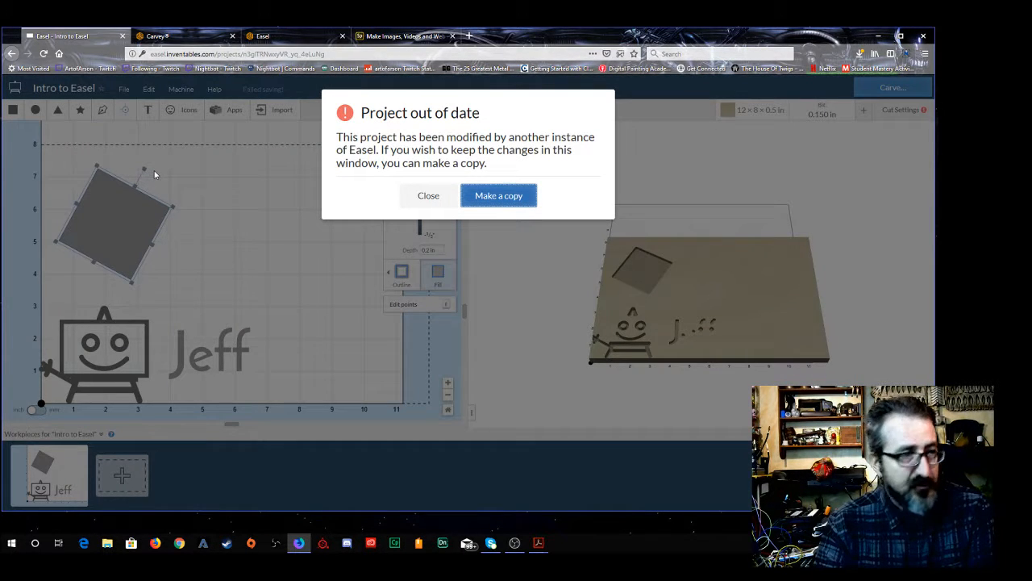
key("ctrl+z")
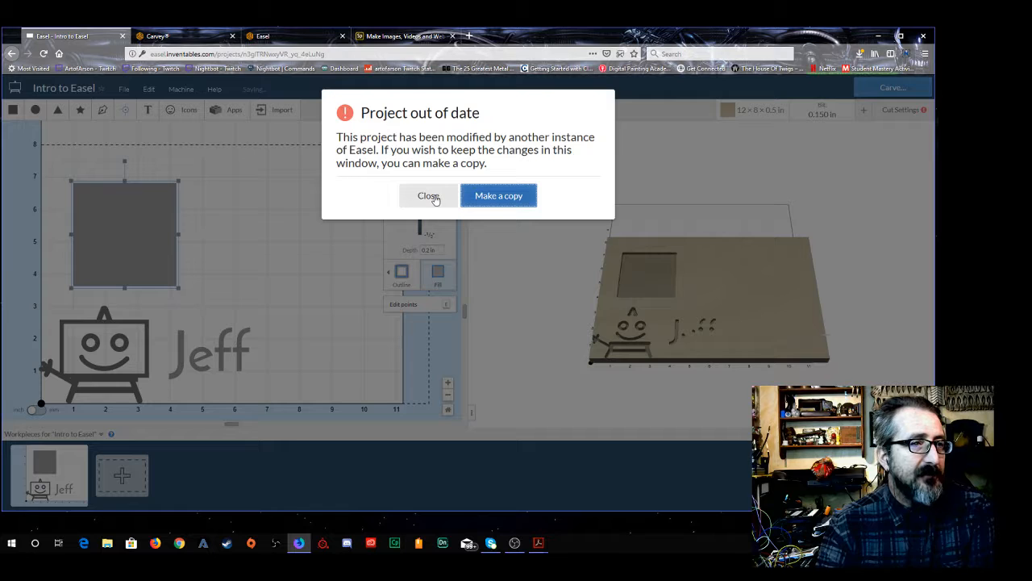
left_click(429, 197)
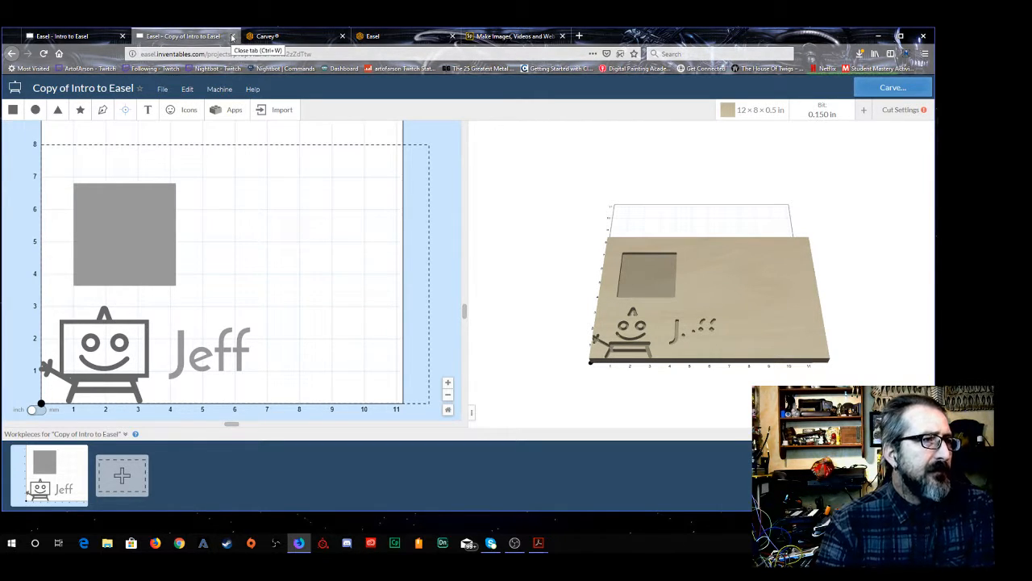
left_click(150, 208)
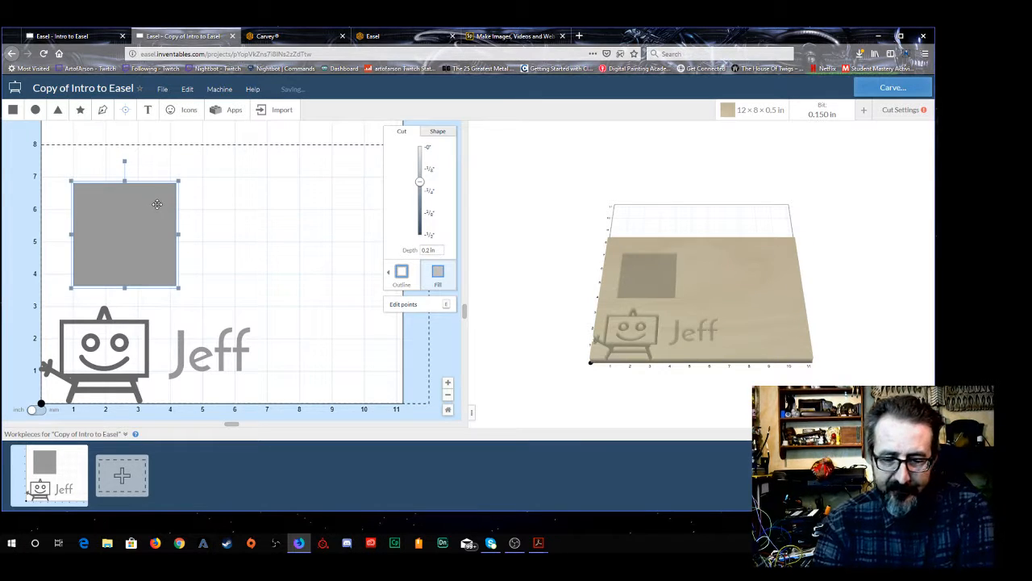
key("Delete")
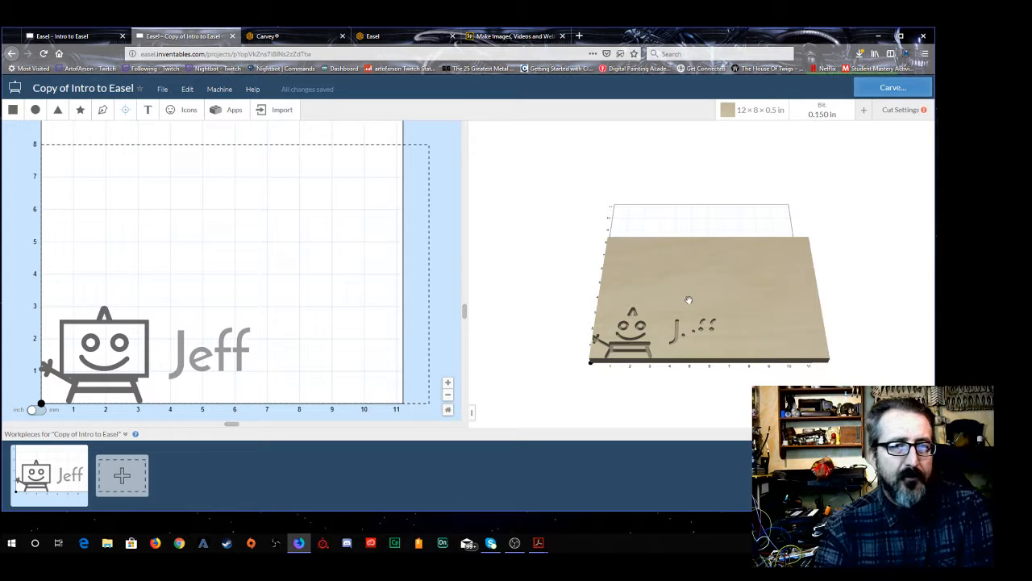
Add a square and place it in the open area above the Jeff text
left_click_drag(715, 288, 690, 318)
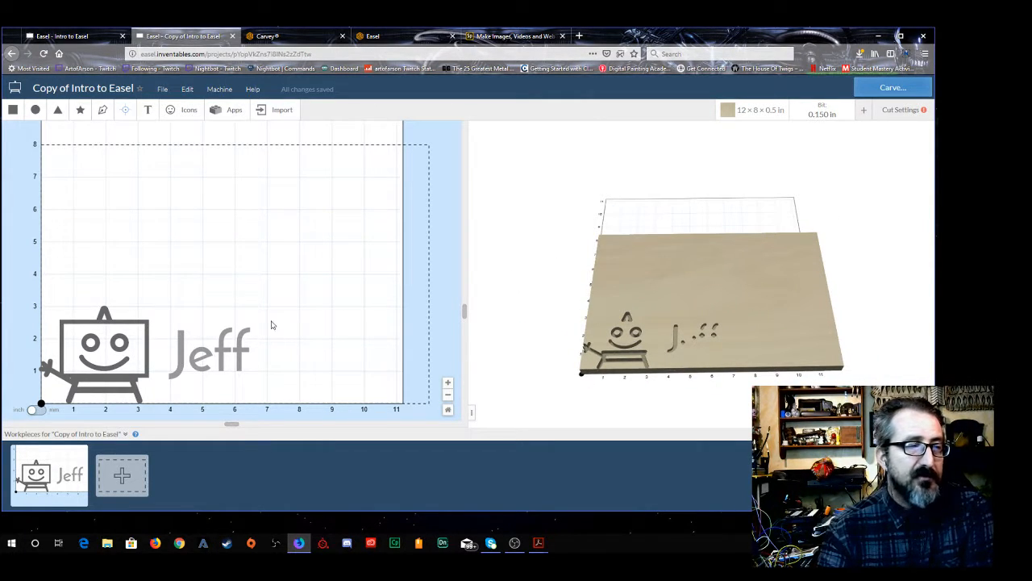
left_click(13, 111)
left_click_drag(111, 308, 202, 203)
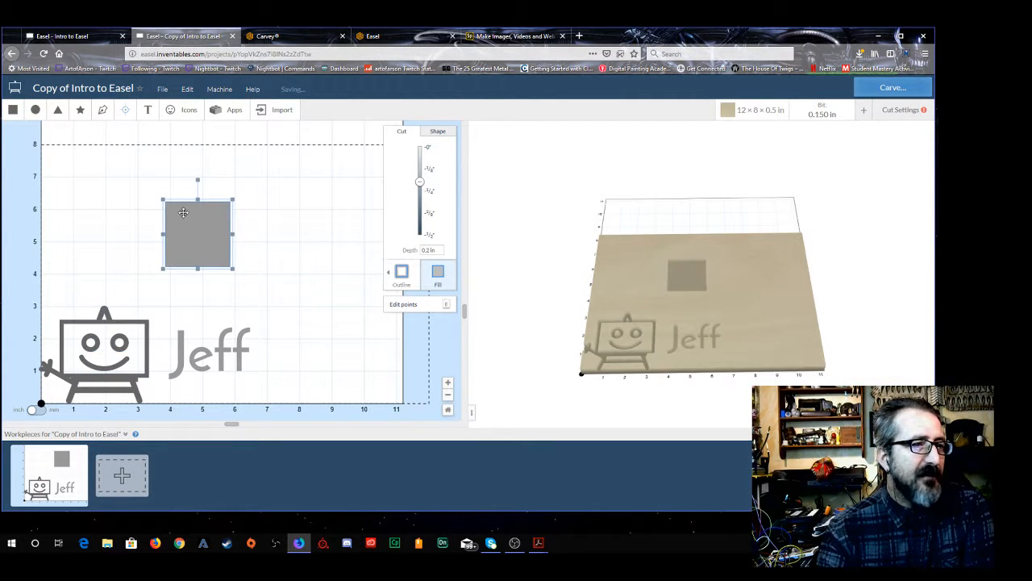
Try an outline cut on the path and inside the path for the square, and return it to a fill cut
left_click(403, 275)
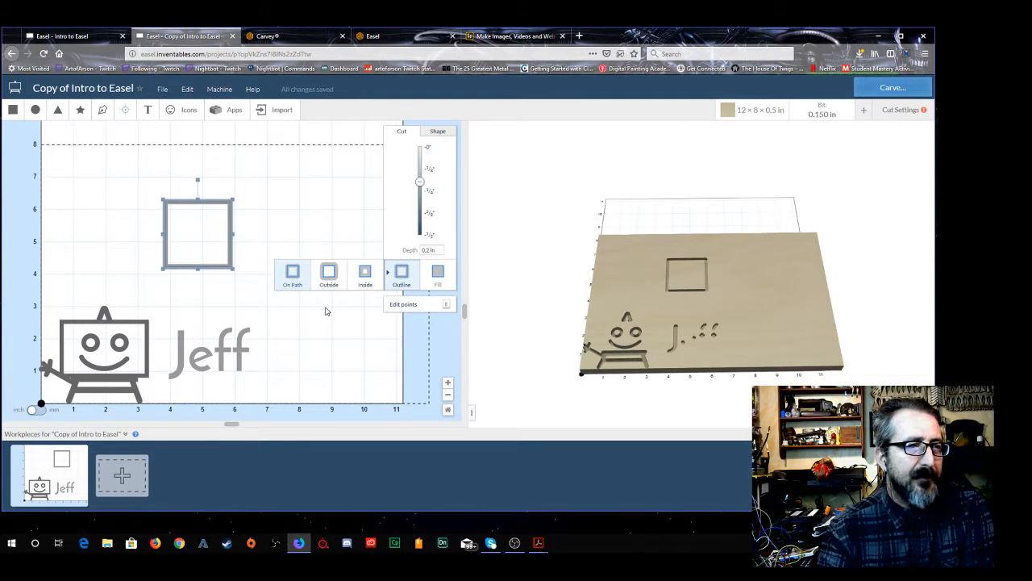
left_click(365, 275)
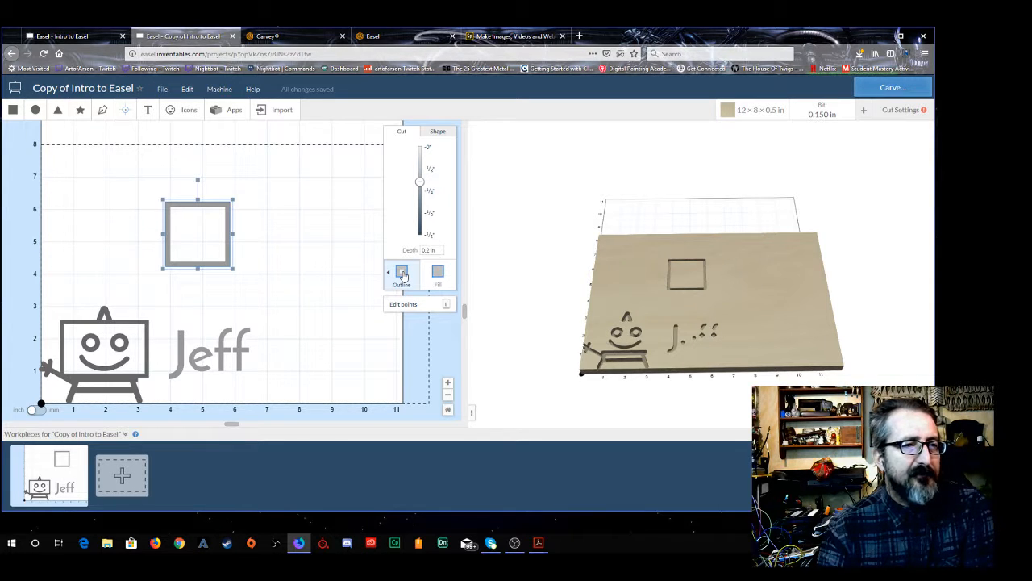
left_click(402, 274)
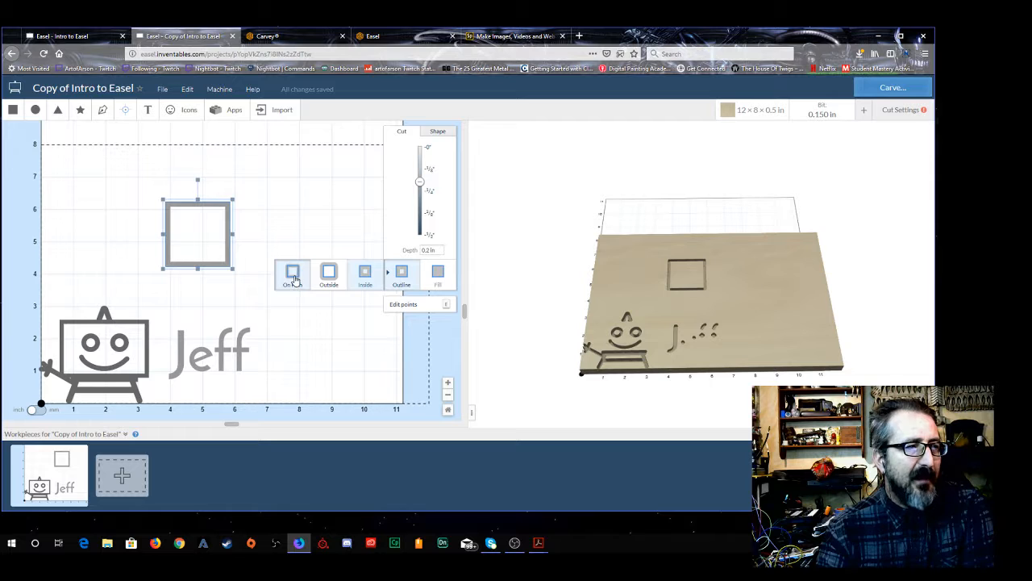
left_click(437, 274)
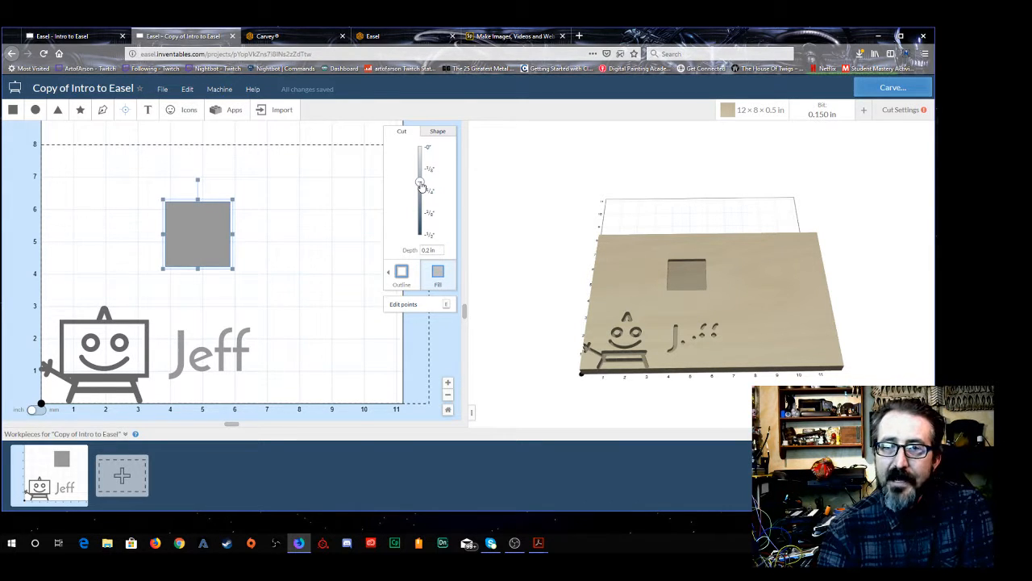
Try a shallow 0.075 in and a full 0.5 in cut depth on the square, and finally delete it
left_click_drag(420, 184, 419, 159)
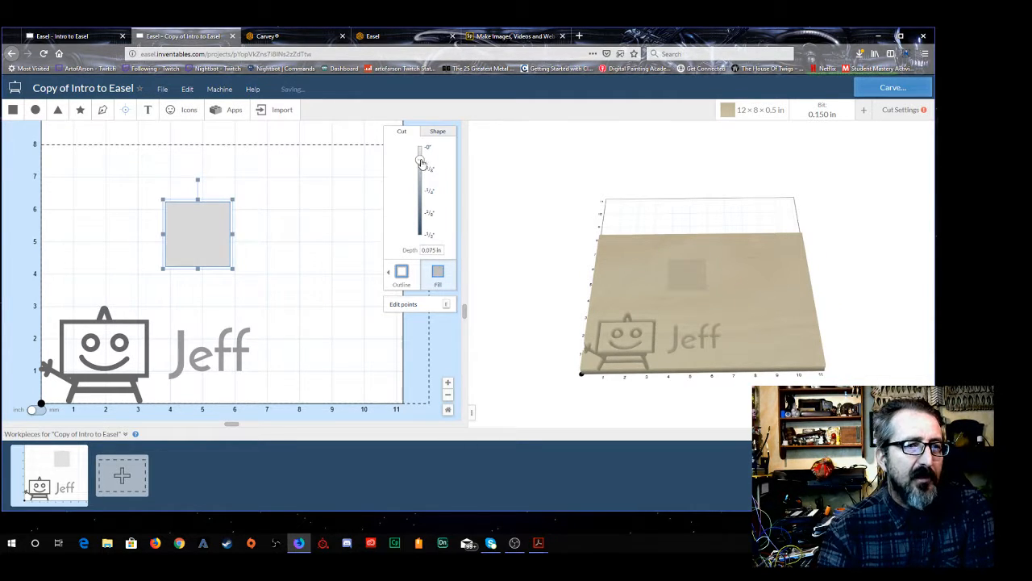
scroll(698, 290, "up", 5)
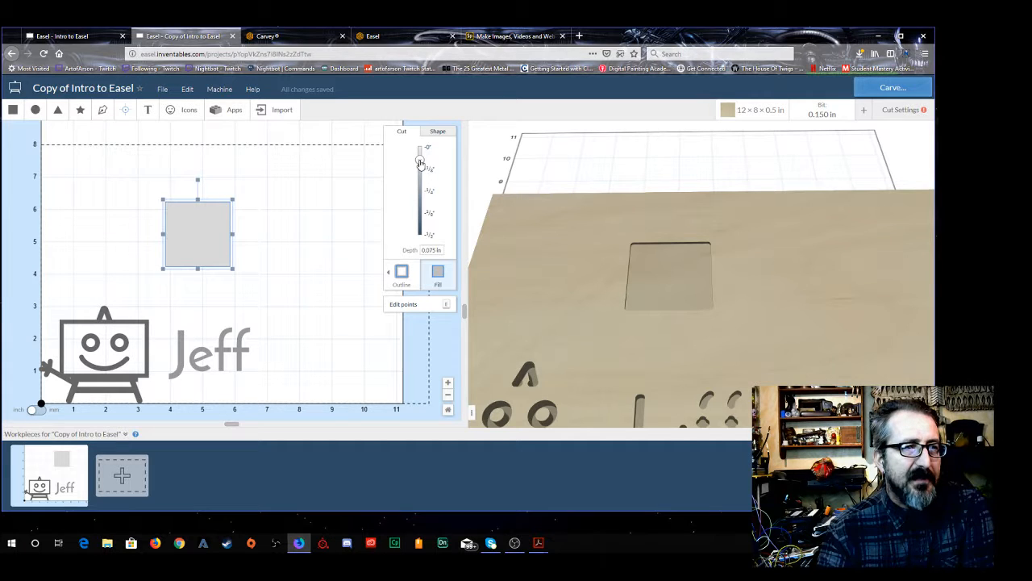
left_click_drag(420, 161, 420, 235)
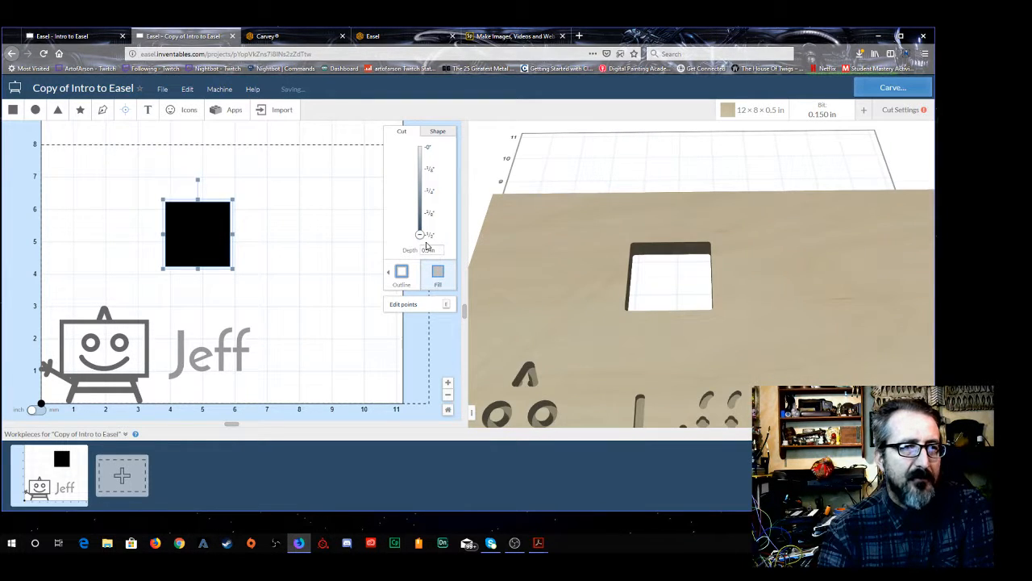
scroll(720, 299, "down", 3)
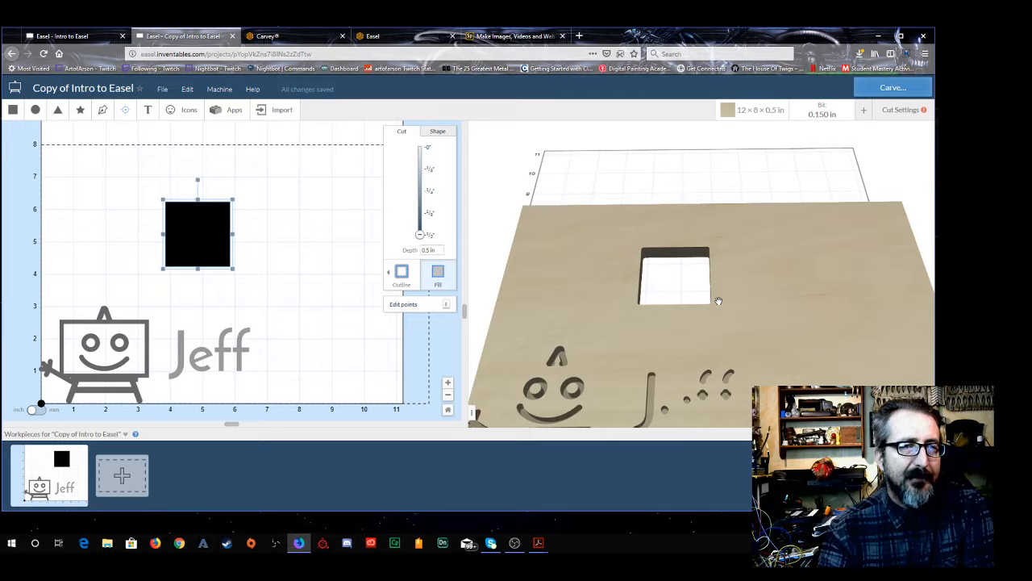
left_click_drag(419, 235, 419, 161)
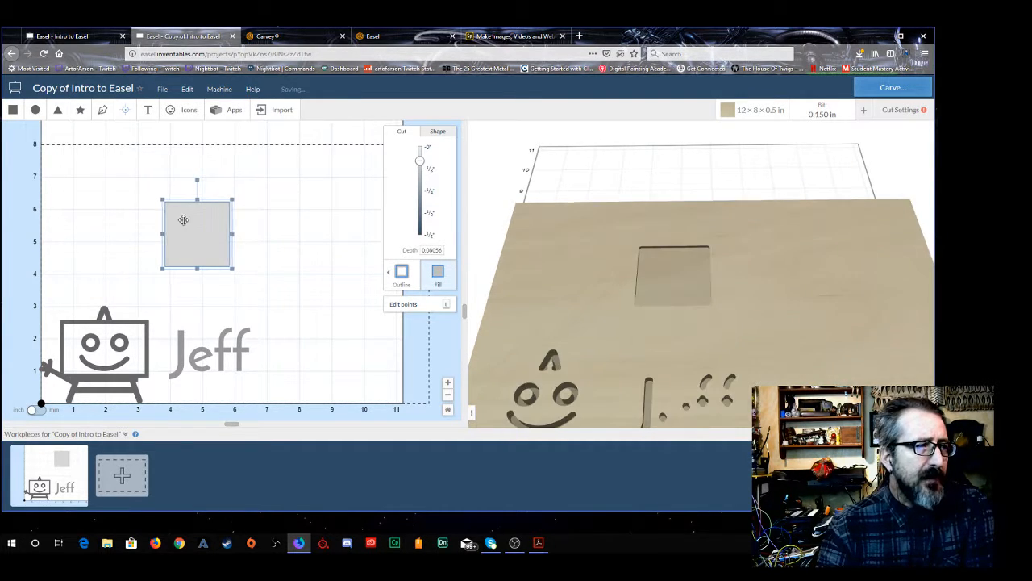
left_click_drag(207, 221, 166, 219)
key("Delete")
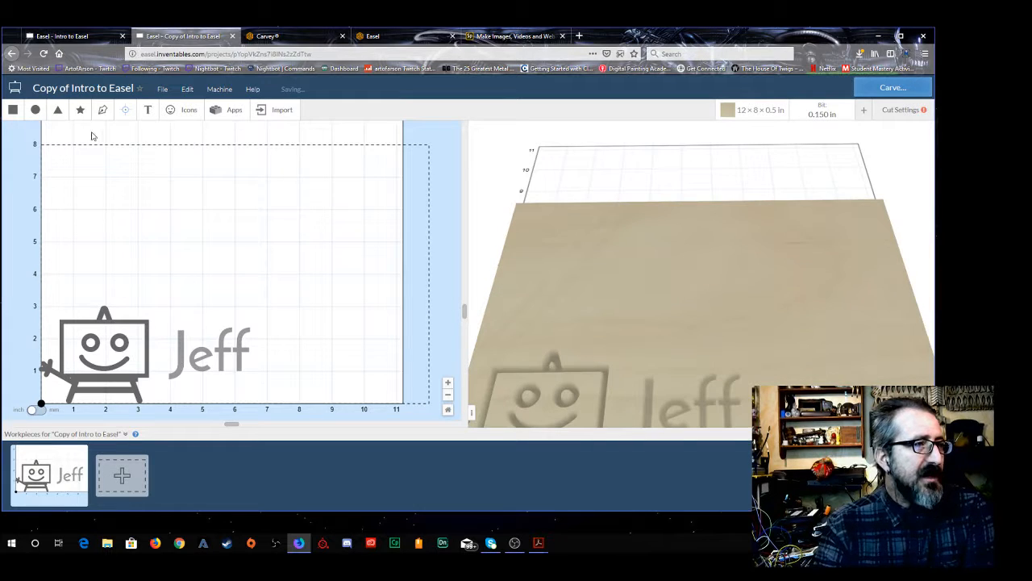
Add a filled circle above the Jeff text and a filled triangle near the workpiece's upper right corner
left_click(36, 109)
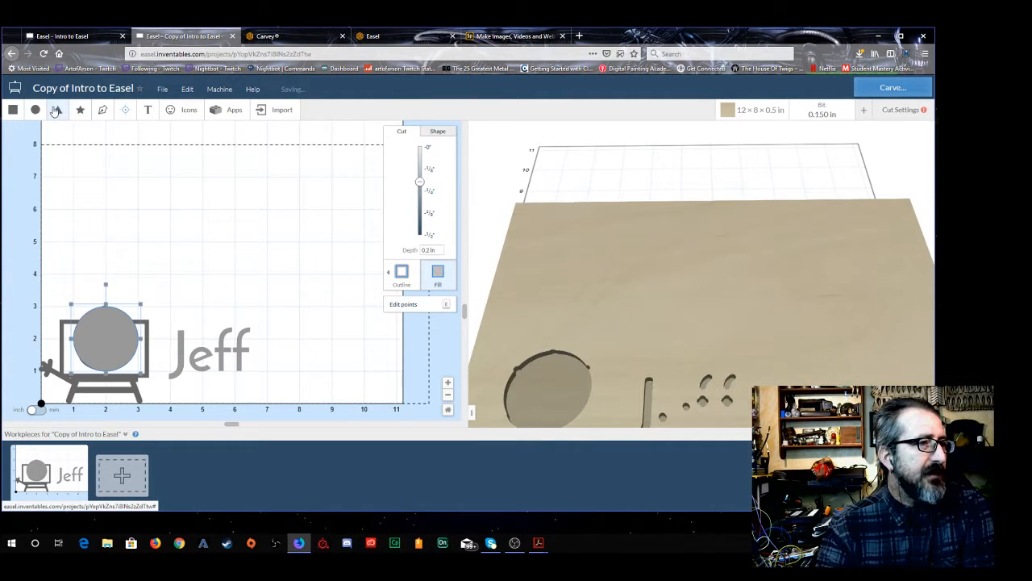
left_click(56, 111)
left_click(109, 337)
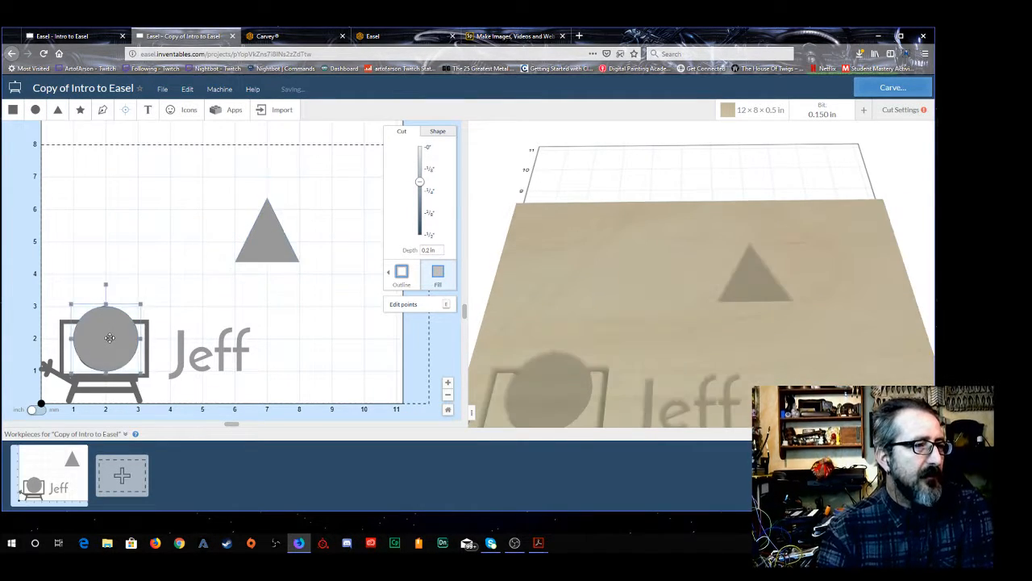
left_click_drag(110, 337, 91, 194)
left_click_drag(267, 236, 317, 202)
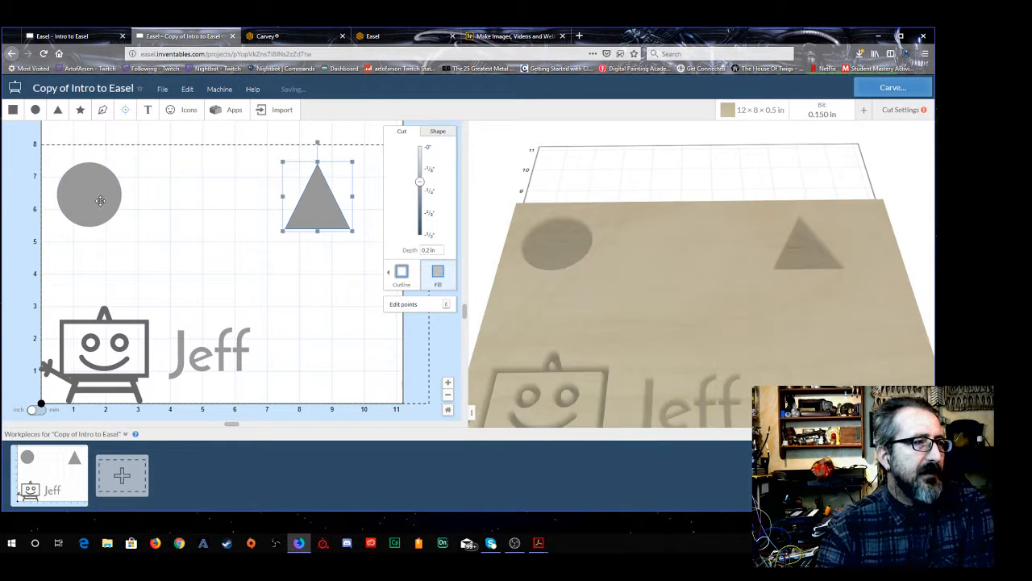
left_click_drag(100, 200, 200, 249)
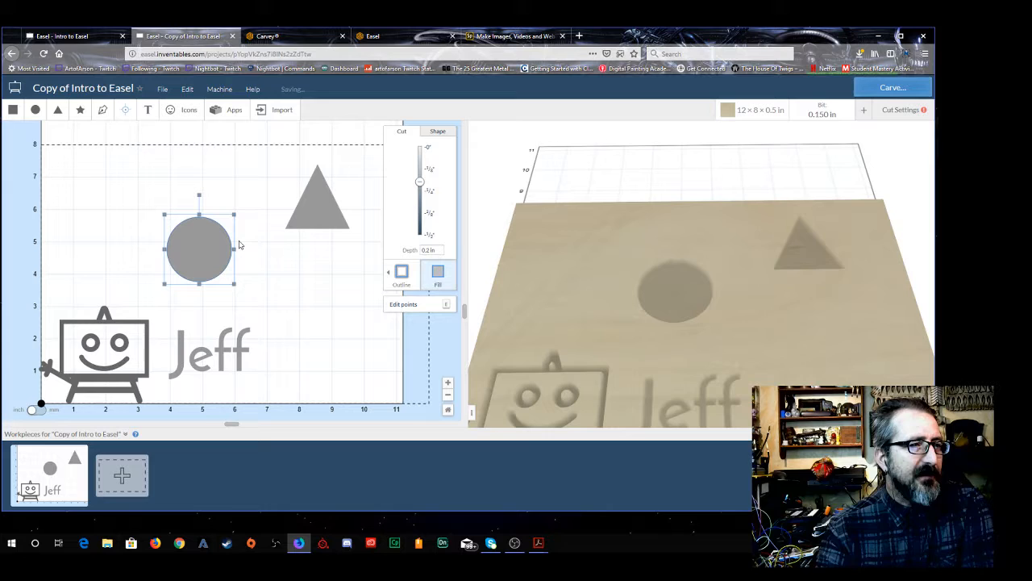
Change the circle to an outline cut on its path and enlarge it to about 4 in across
left_click(403, 273)
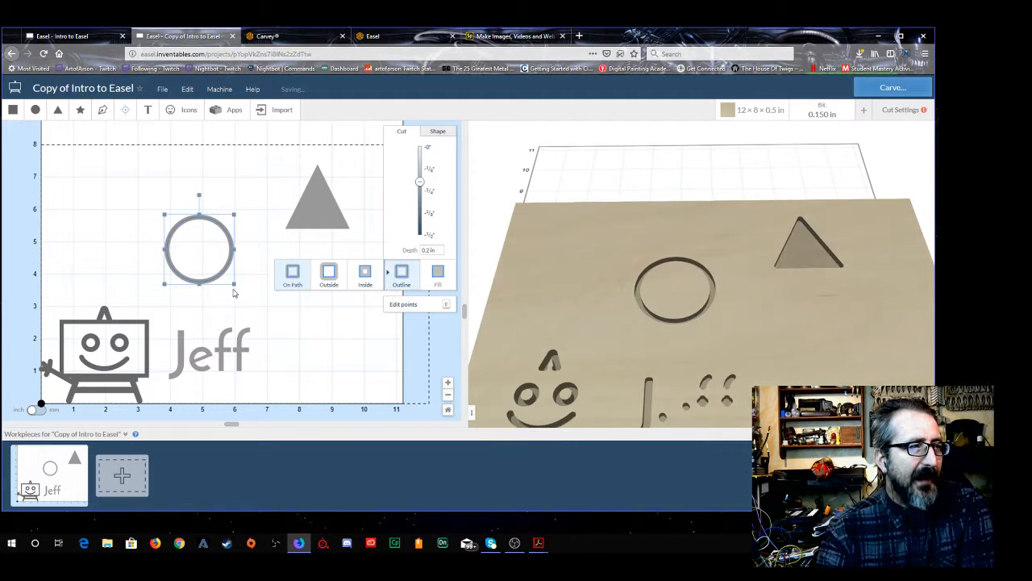
left_click_drag(233, 283, 295, 339)
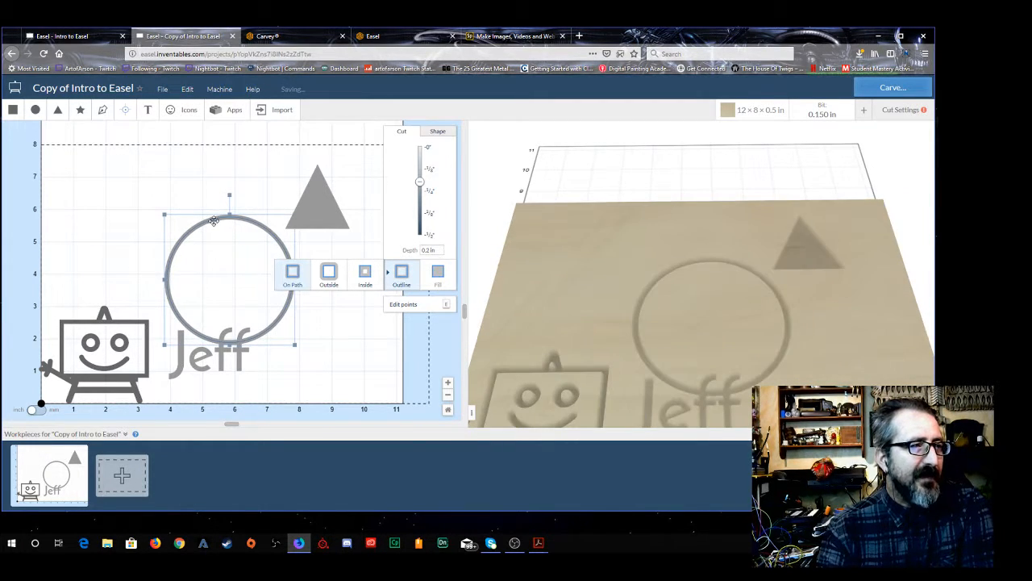
Move the circle above the easel figure and place an enlarged heart from the Design Library inside it
left_click_drag(214, 221, 116, 146)
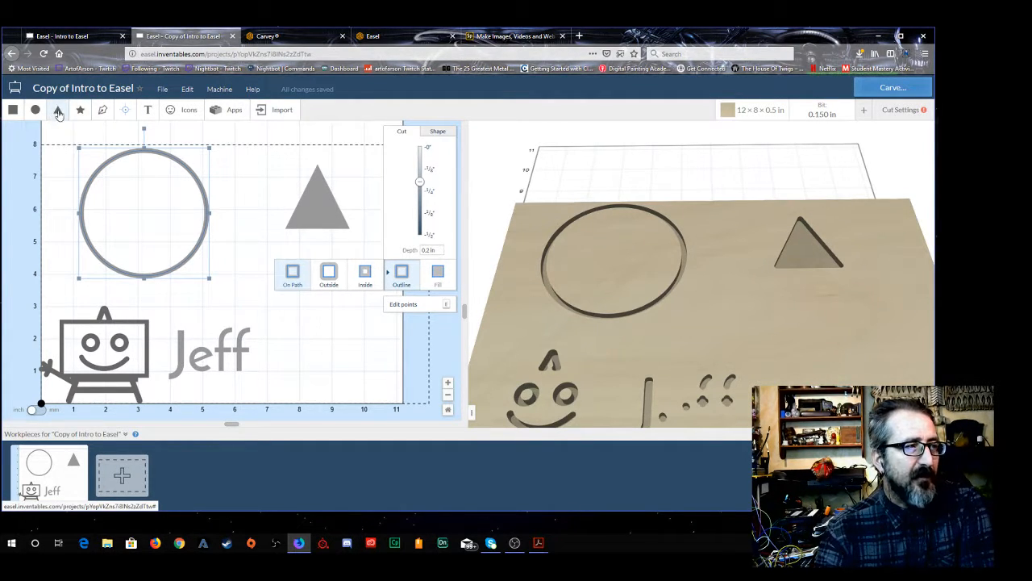
left_click(186, 111)
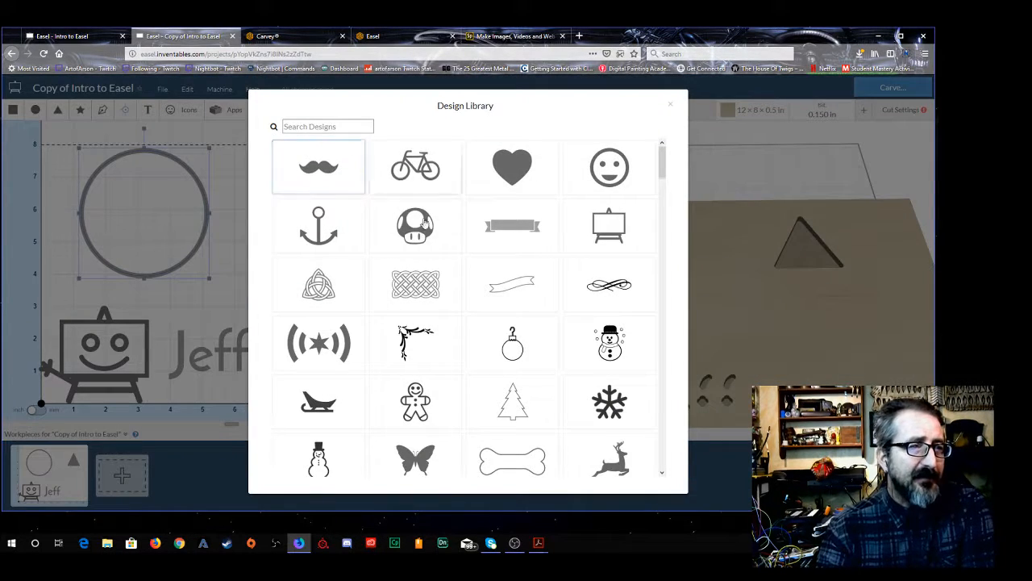
left_click(523, 173)
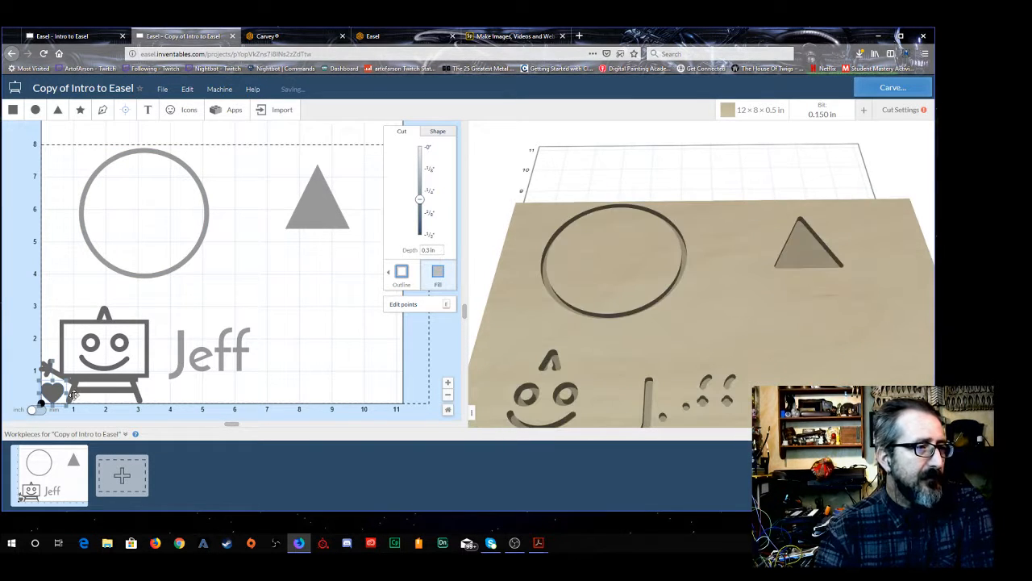
left_click_drag(53, 394, 197, 262)
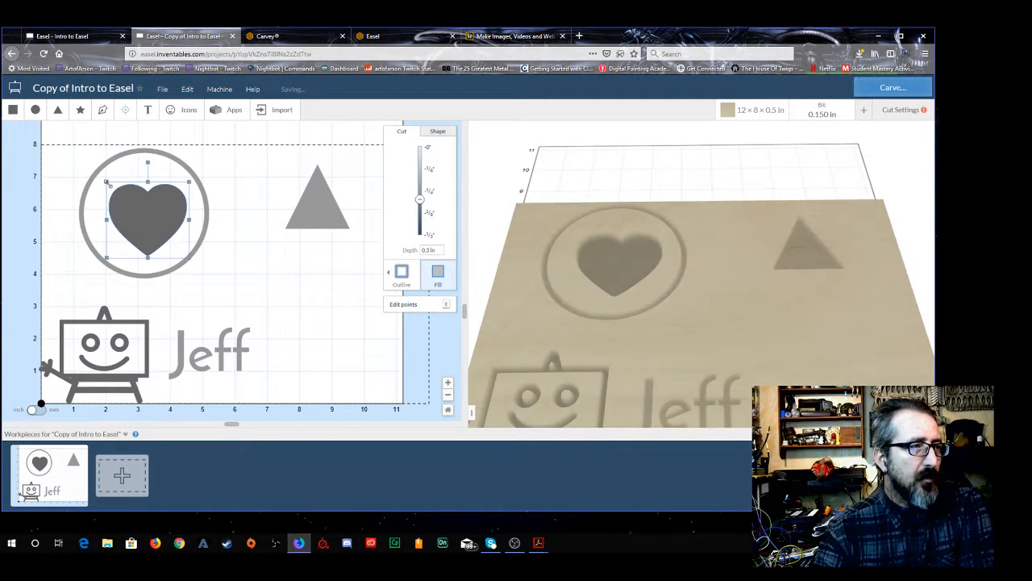
mouse_move(107, 182)
left_mouse_down()
mouse_move(65, 129)
mouse_move(98, 173)
left_mouse_up()
left_click_drag(145, 219, 173, 216)
Delete the triangle, the heart and the outlined circle from the workpiece
left_click(317, 219)
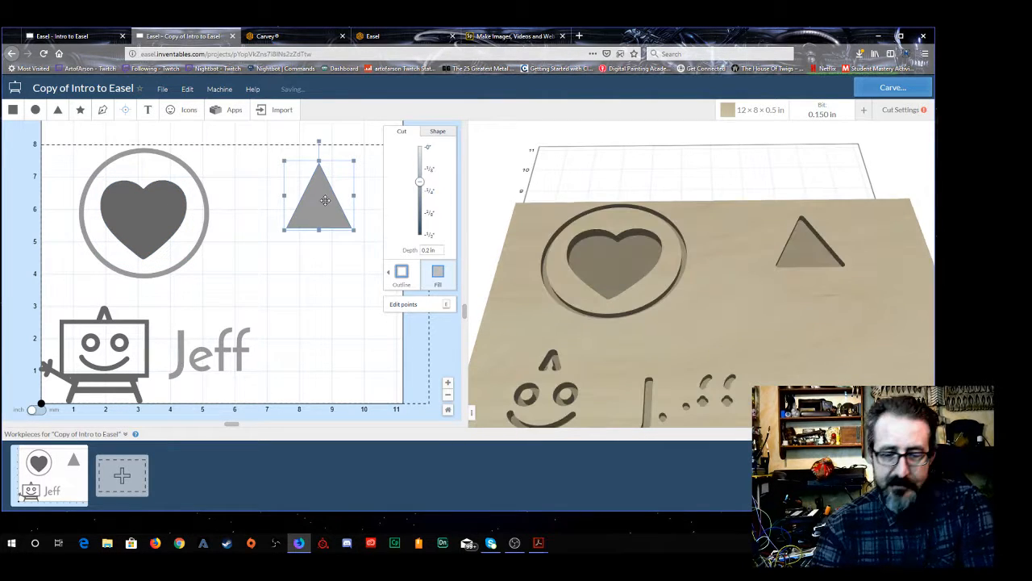
key("Delete")
left_click(162, 210)
key("Delete")
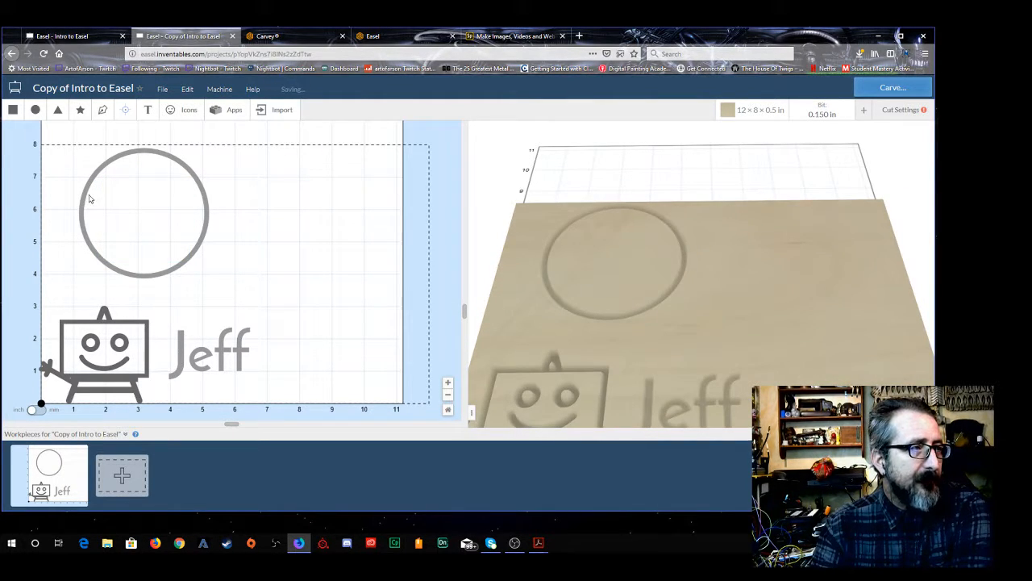
left_click(86, 191)
key("Delete")
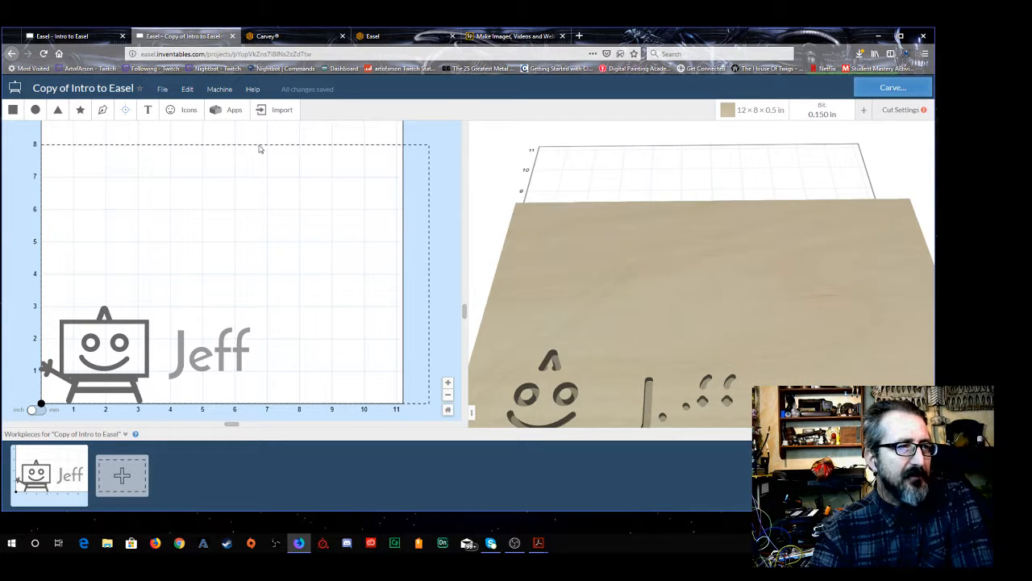
Set the easel figure's board and legs to a 0.4 in cut depth, and check the cut settings of its arm and hand
left_click(141, 325)
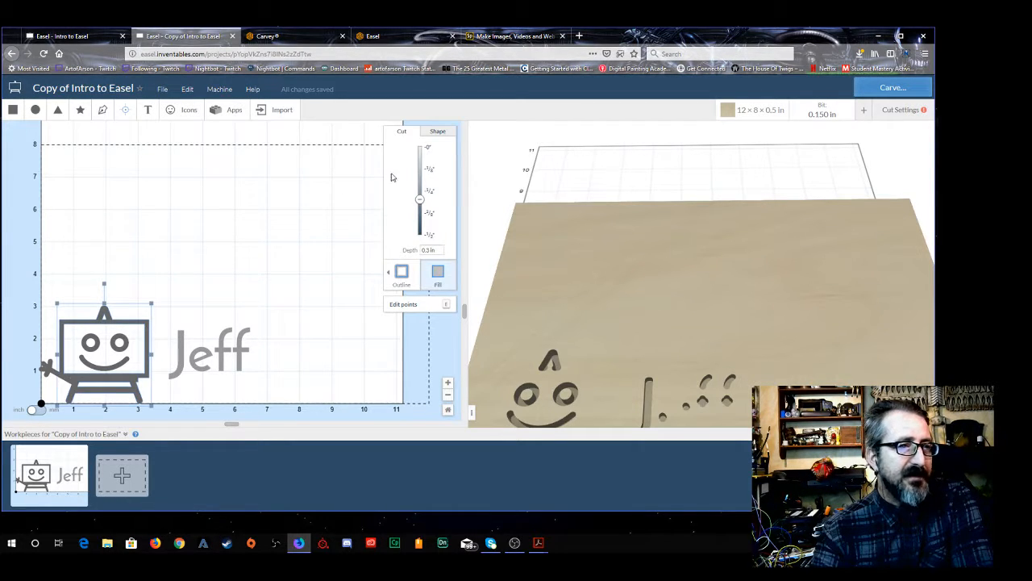
left_click_drag(419, 200, 423, 219)
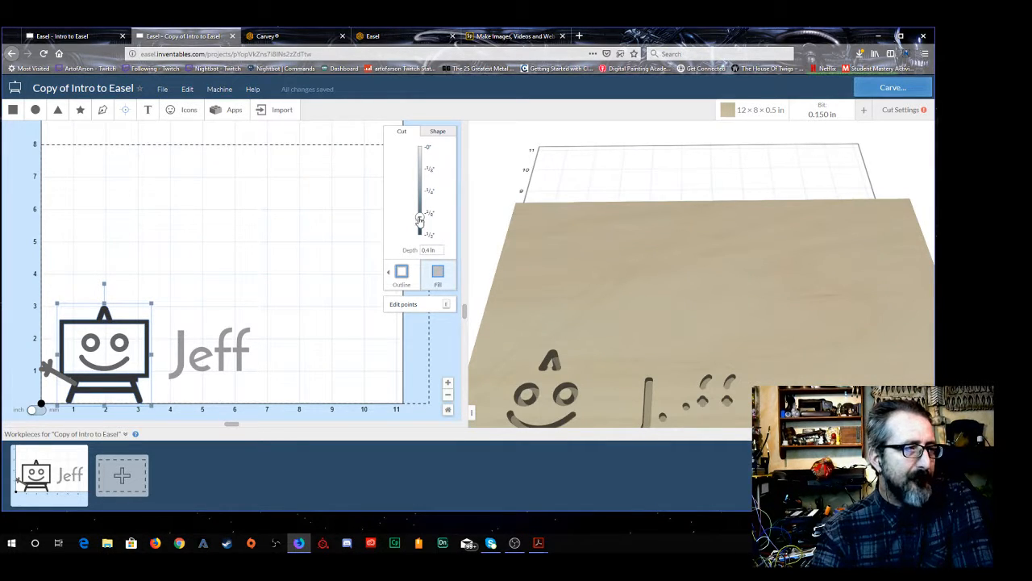
mouse_move(582, 291)
left_mouse_down()
mouse_move(611, 239)
mouse_move(594, 301)
mouse_move(596, 292)
left_mouse_up()
scroll(590, 298, "down", 2)
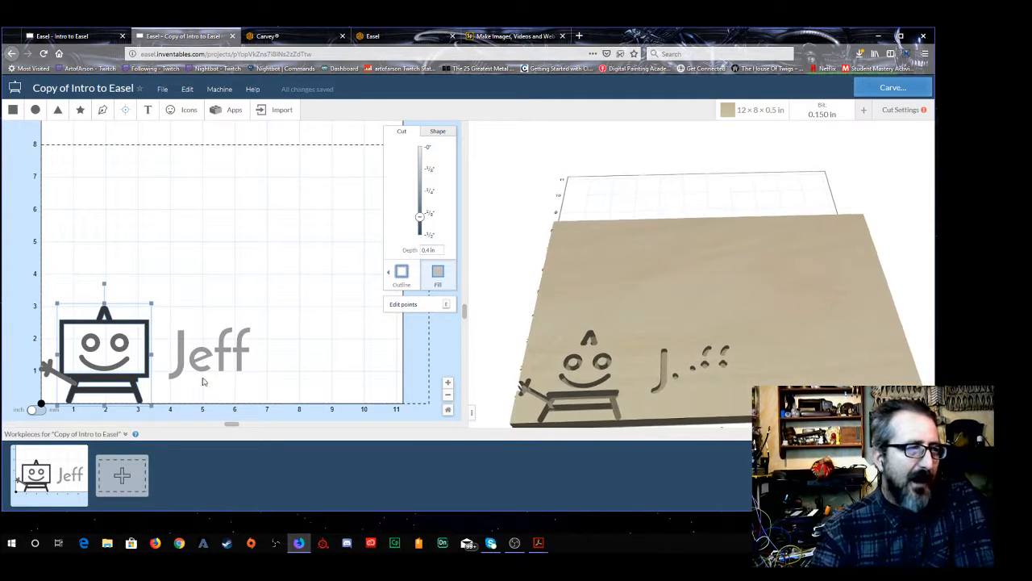
left_click(54, 377)
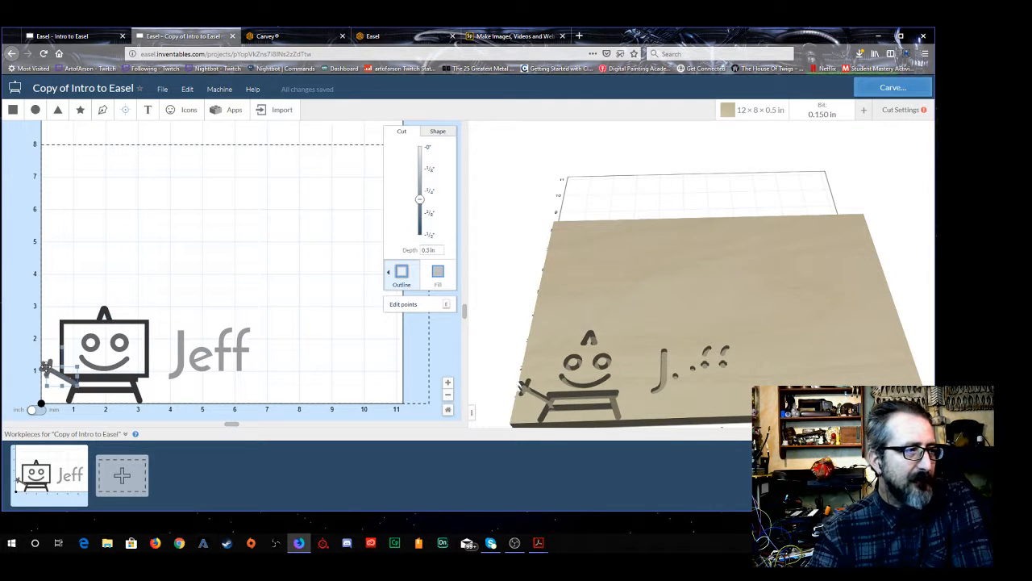
left_click(47, 367)
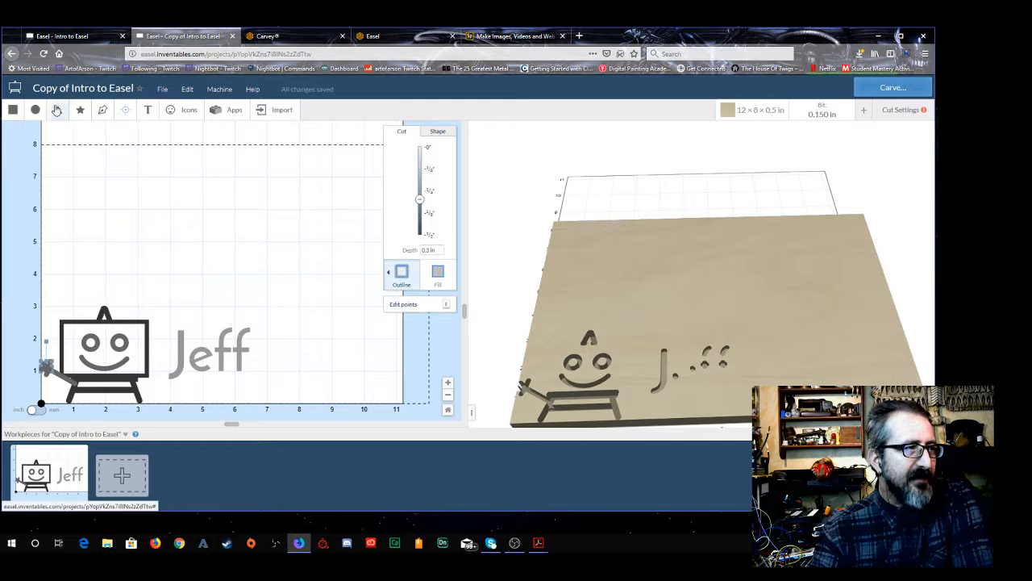
Try a cut depth of about 0.29 in on the name text, and delete the text from the workpiece
left_click(240, 356)
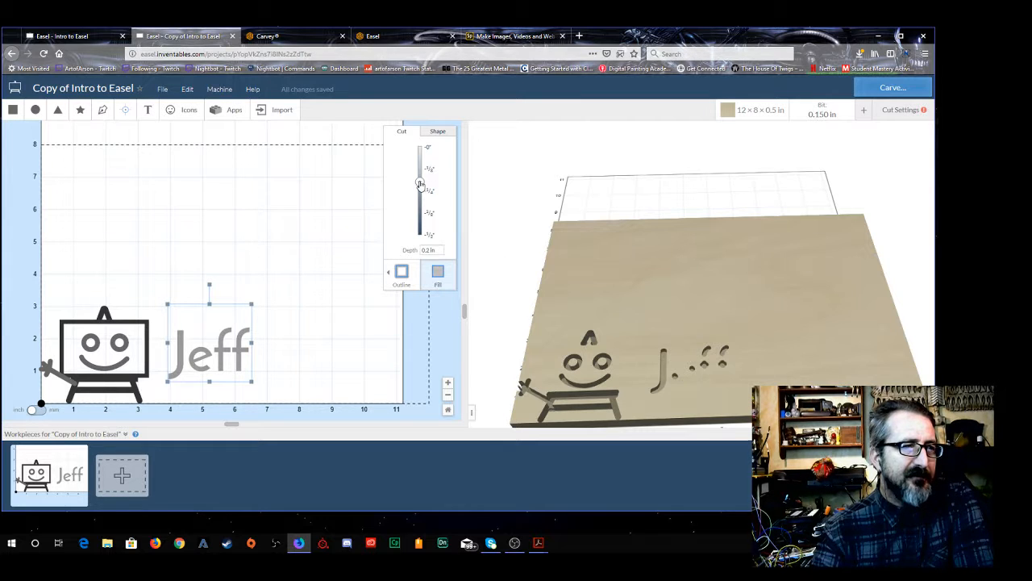
left_click_drag(420, 184, 419, 197)
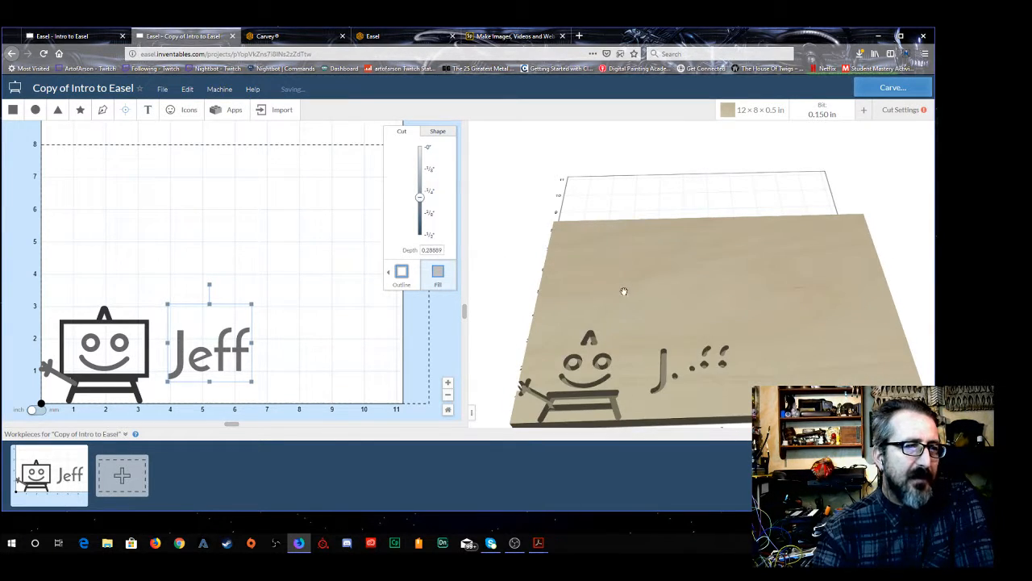
key("Delete")
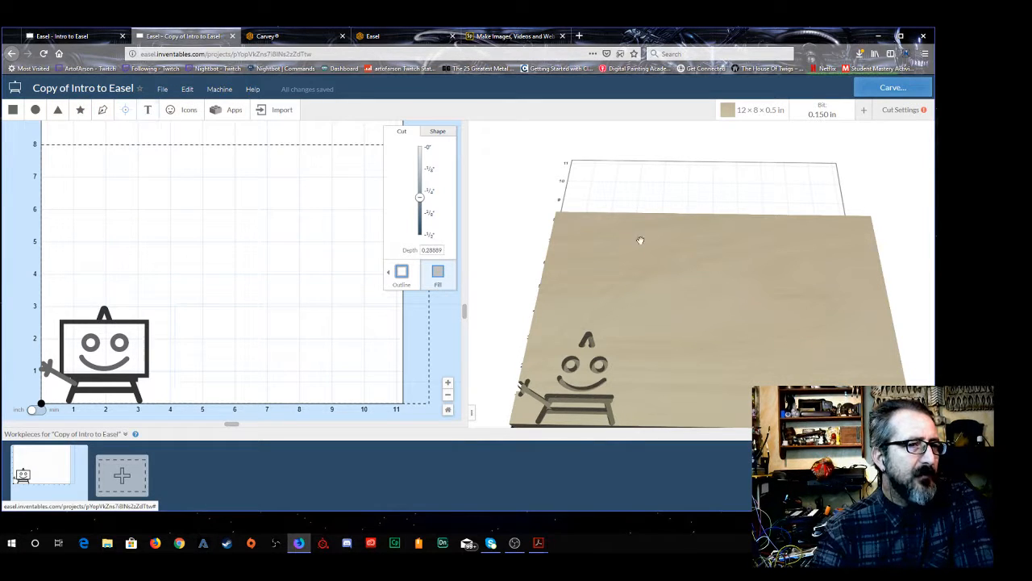
left_click_drag(675, 249, 676, 257)
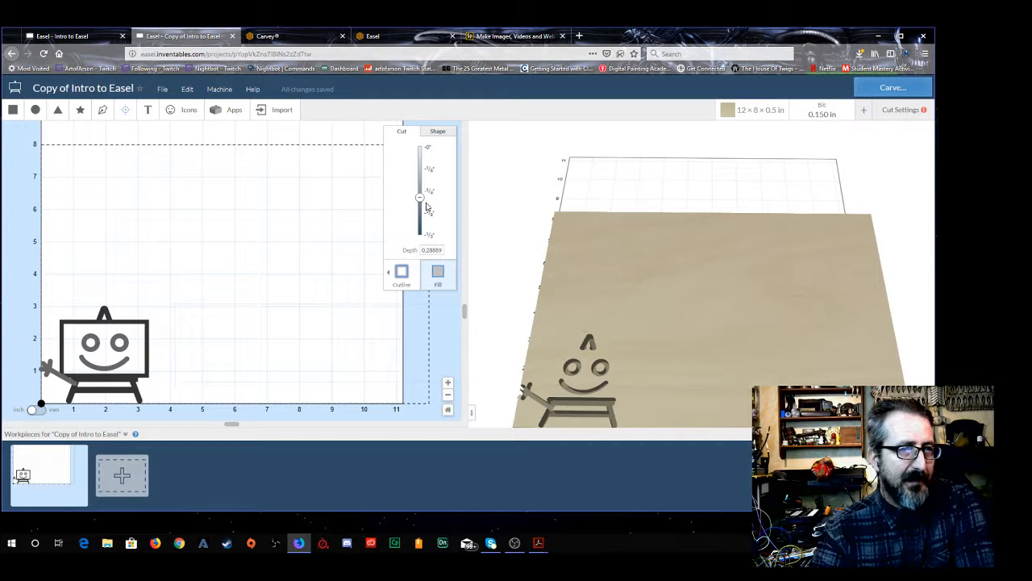
left_click(304, 222)
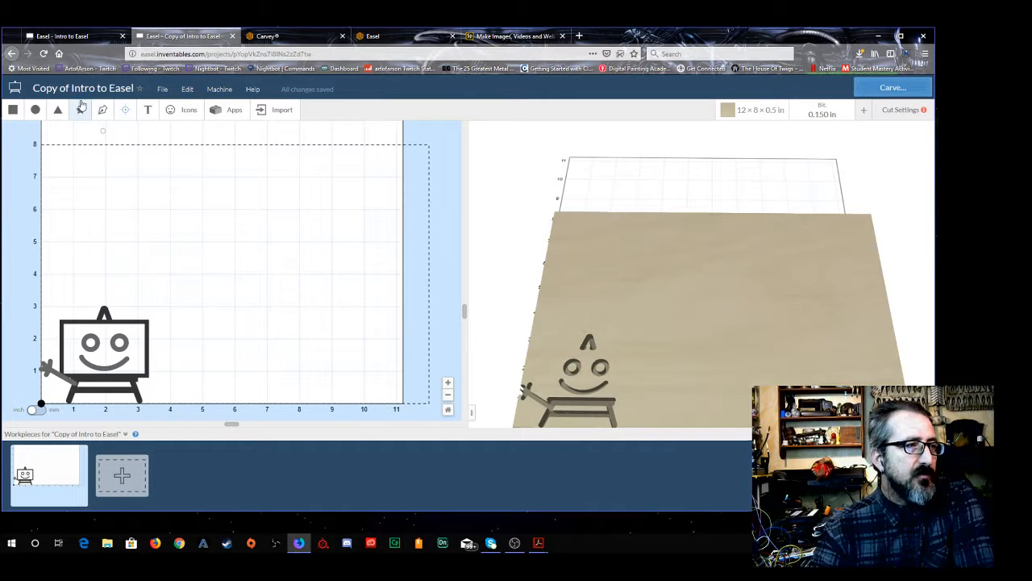
Draw a closed irregular seven-point shape about 4.8 in wide with the Pen tool above the easel figure
left_click(122, 238)
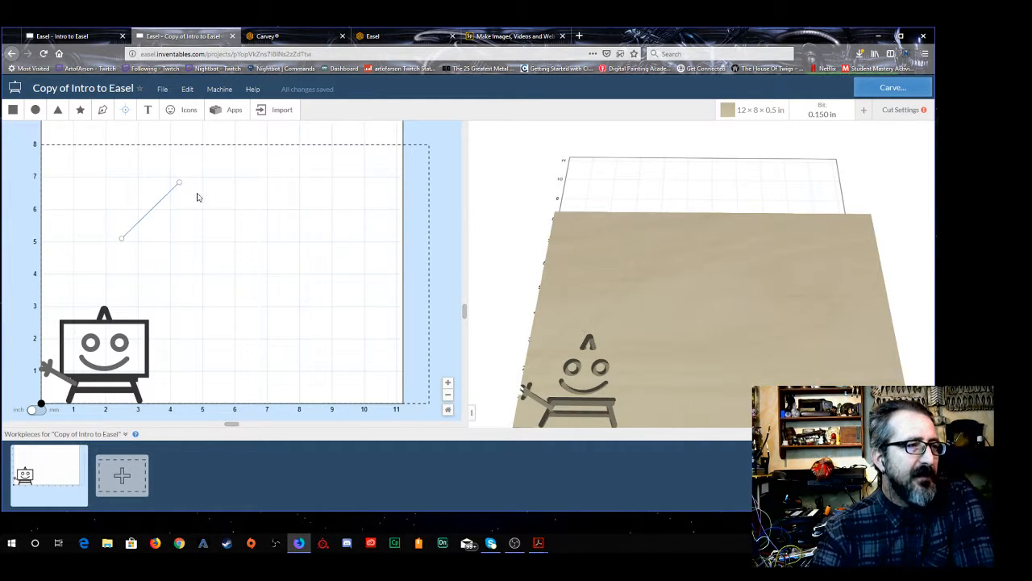
left_click(238, 205)
left_click(276, 174)
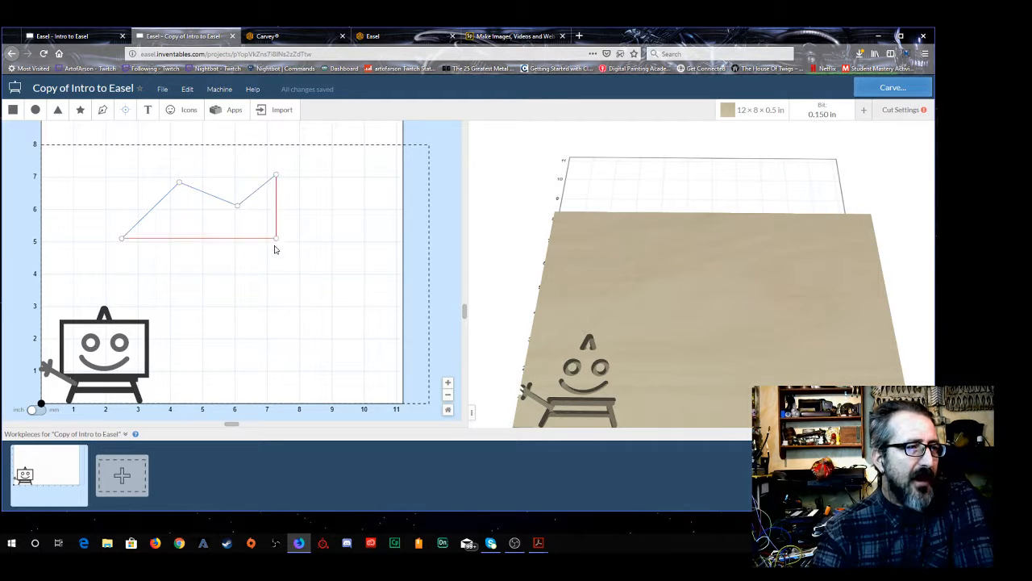
left_click(274, 262)
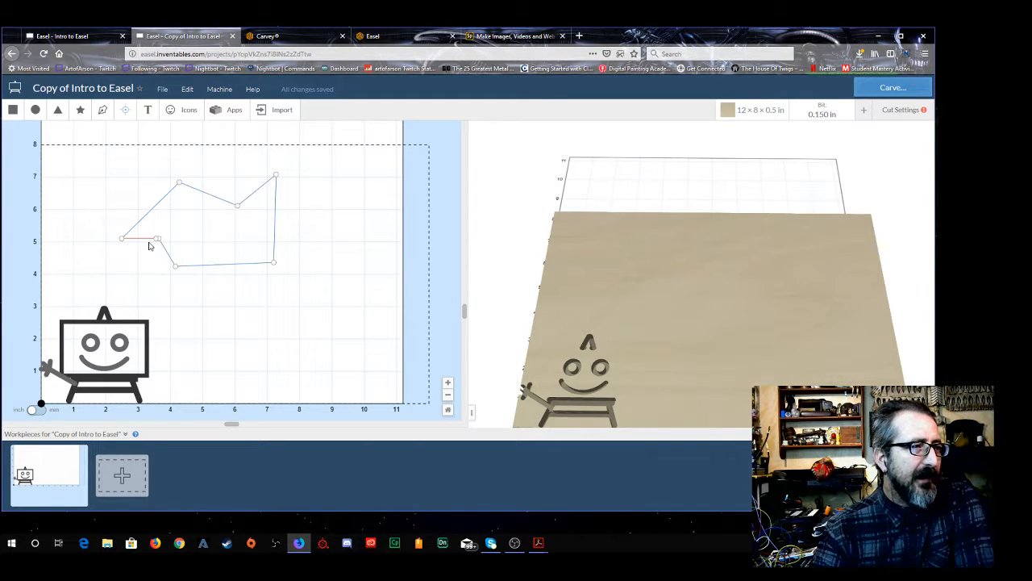
left_click(123, 239)
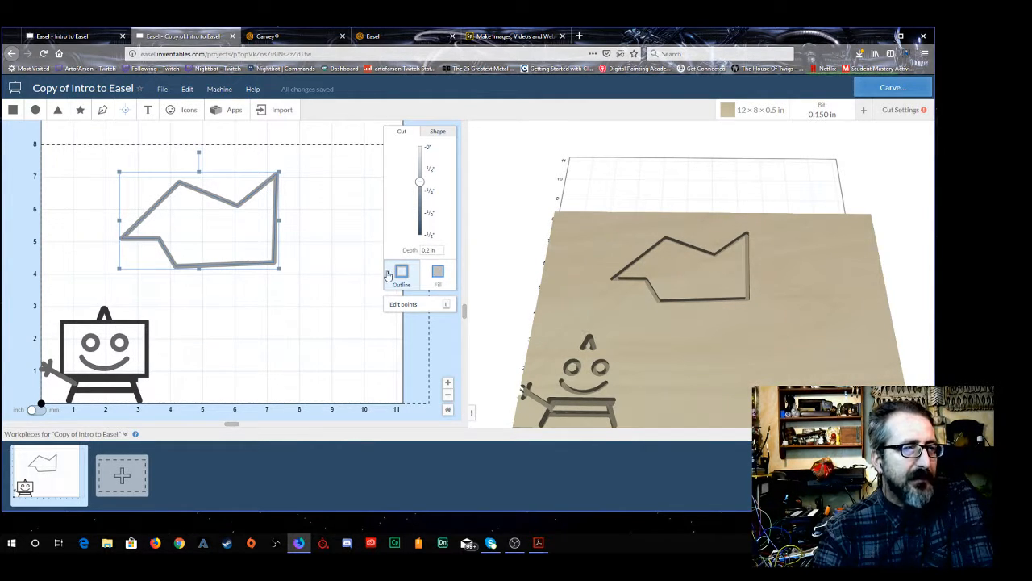
Try a fill cut on the irregular shape, return it to an outline on its path, and delete it
left_click(437, 275)
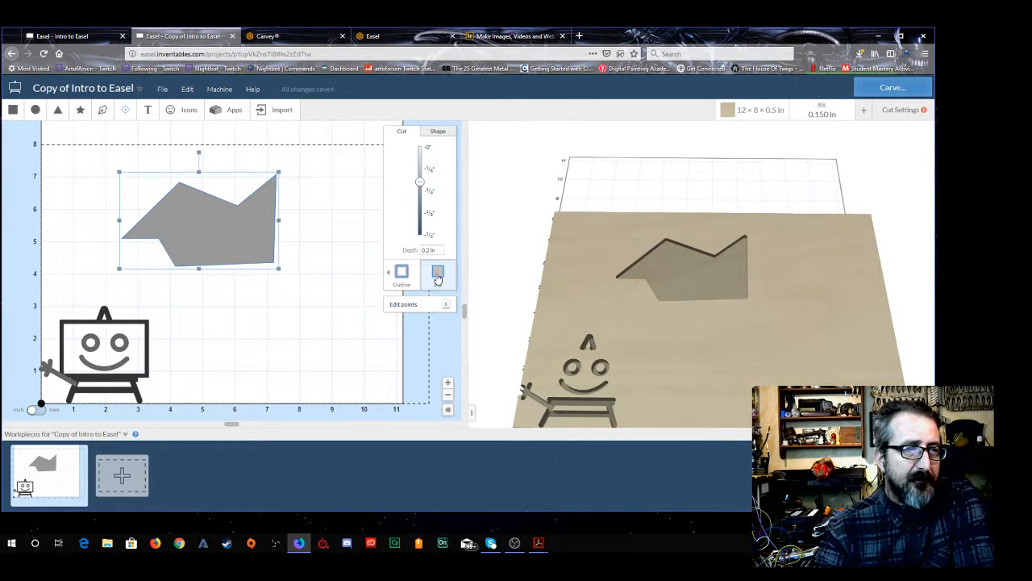
left_click(402, 273)
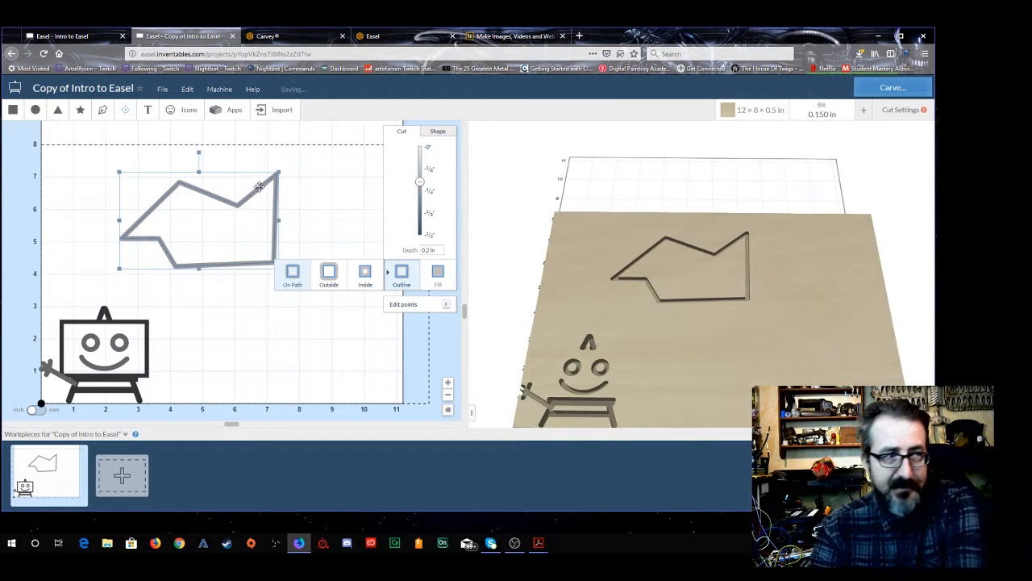
key("Delete")
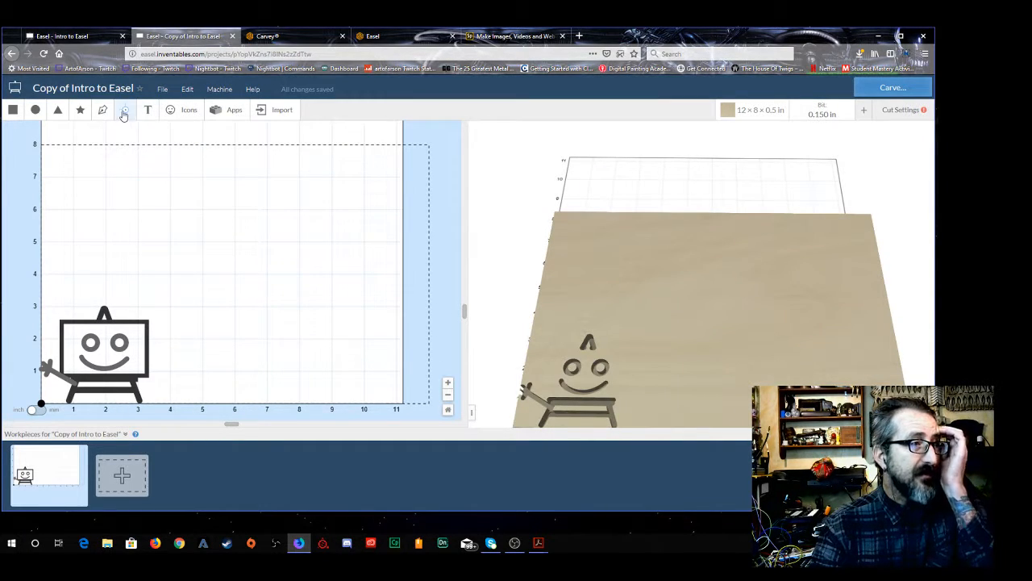
Draw a closed seven-sided shape about 5.3 in wide and 3.2 in high with the Pen tool near the workpiece's middle
left_click(123, 114)
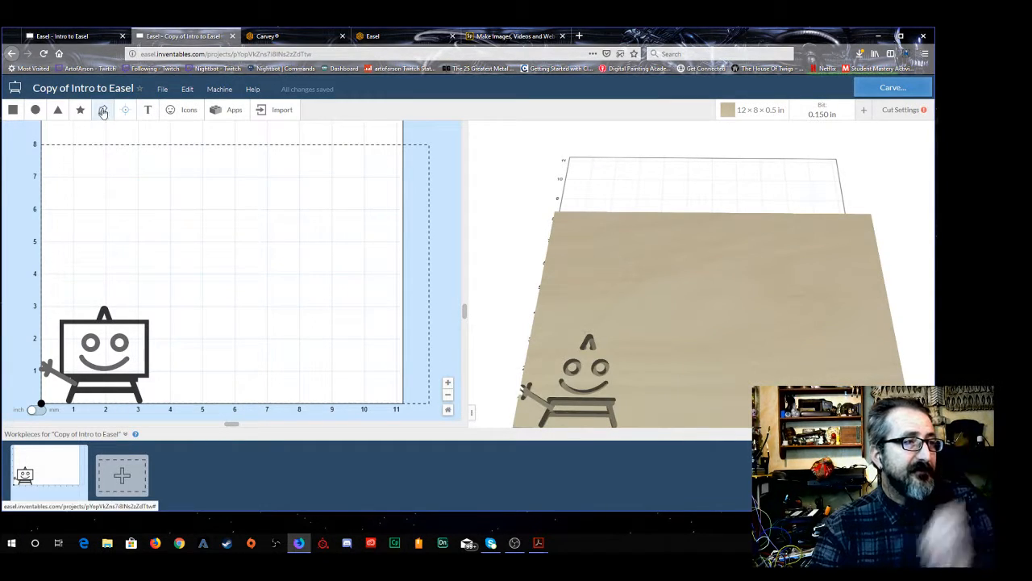
left_click(137, 241)
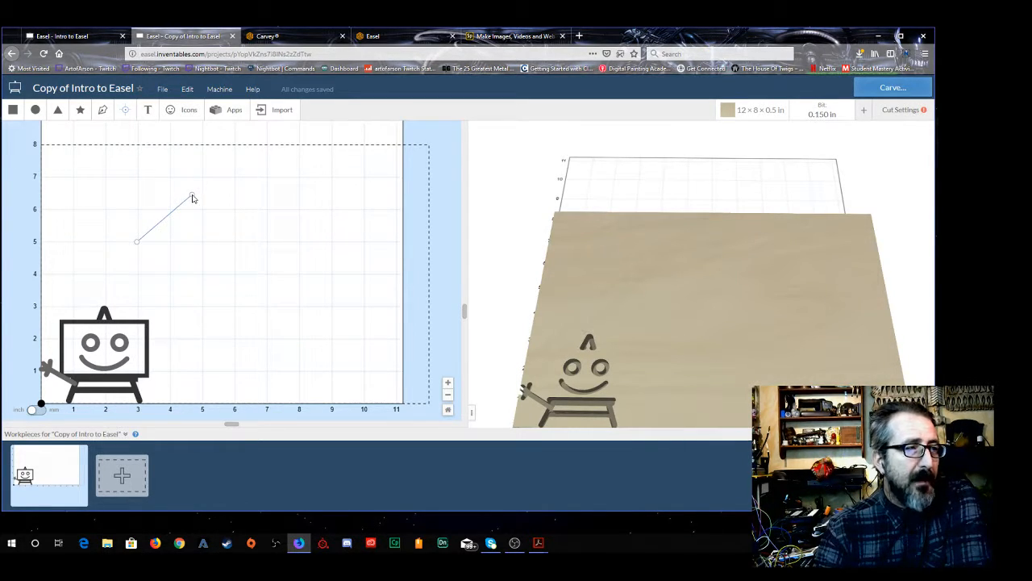
left_click(192, 196)
left_click(261, 194)
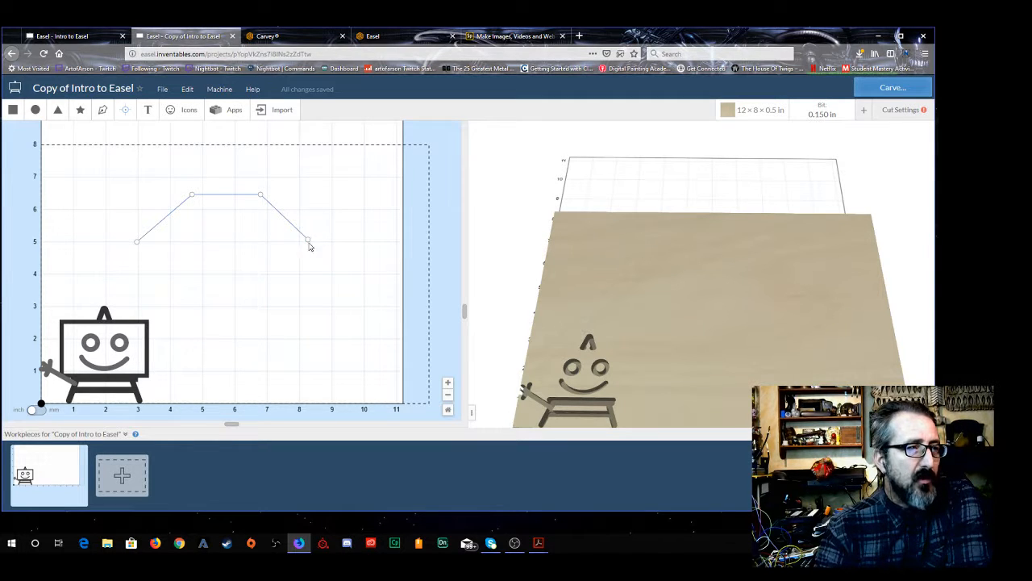
left_click(308, 240)
left_click(304, 278)
left_click(215, 299)
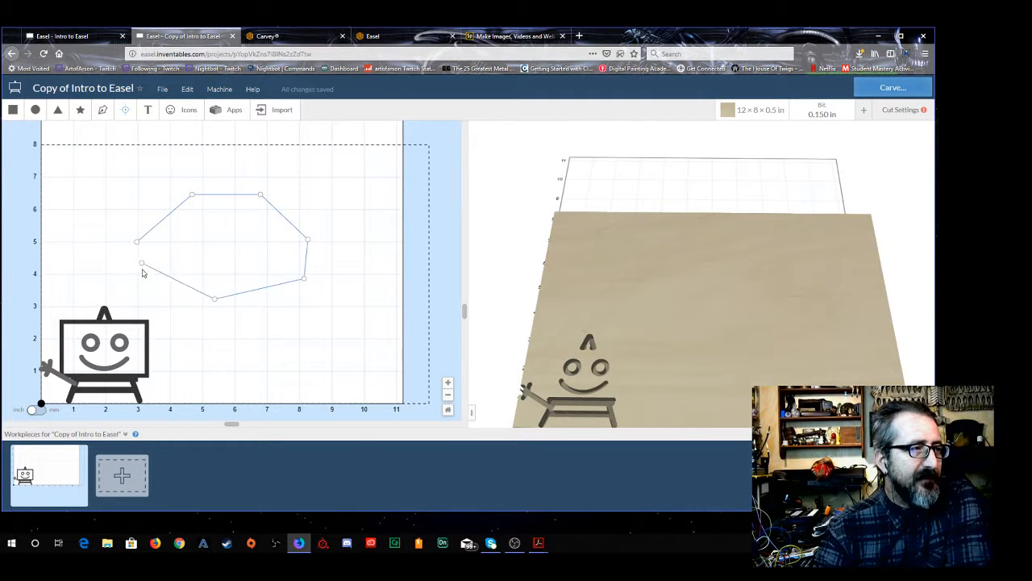
left_click(142, 276)
left_click(137, 241)
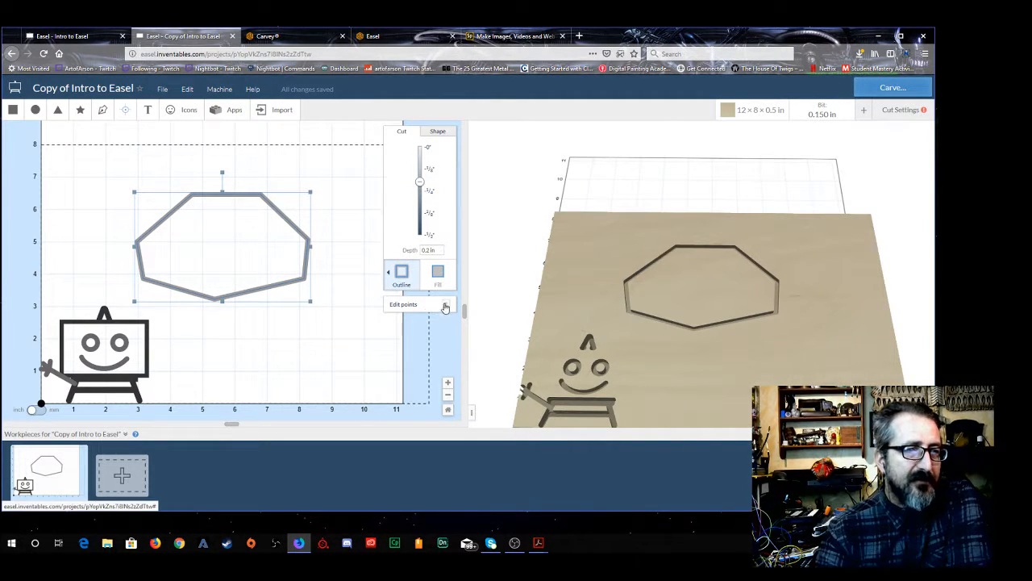
Edit the seven-sided shape's points: convert its three rightmost points to curved and move the lower-right one down toward the shape's bottom
left_click(446, 307)
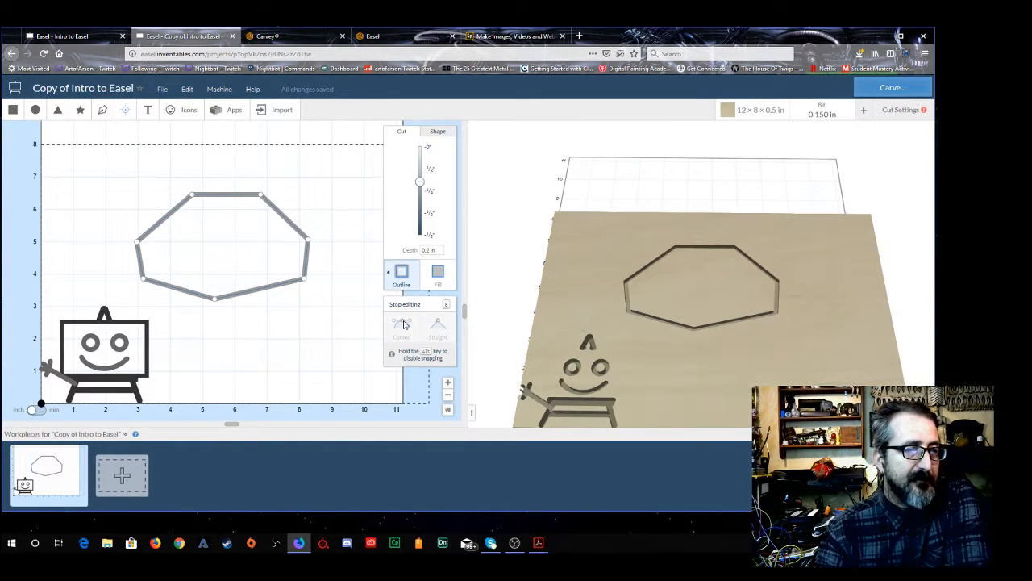
left_click(260, 196)
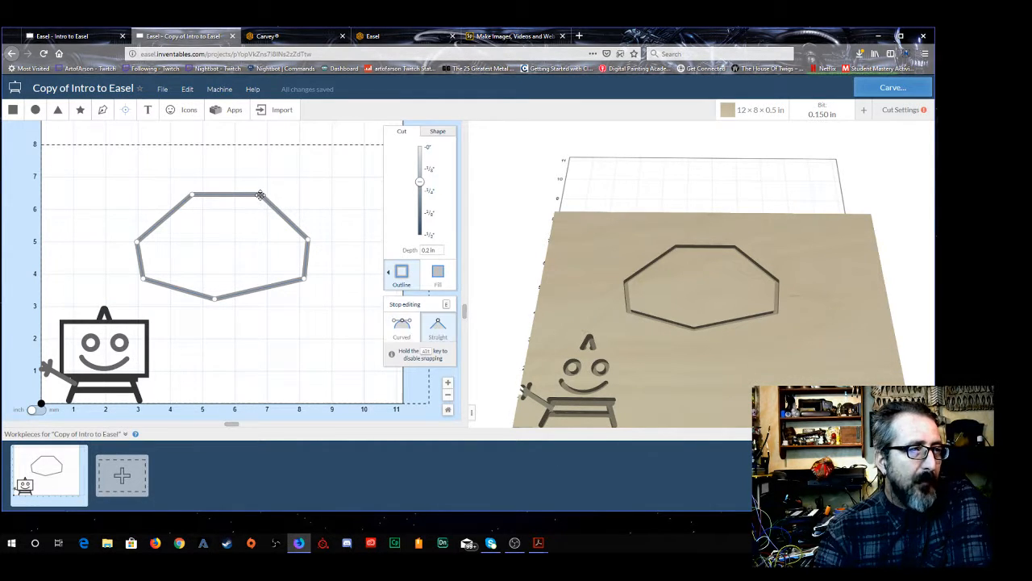
left_click(402, 324)
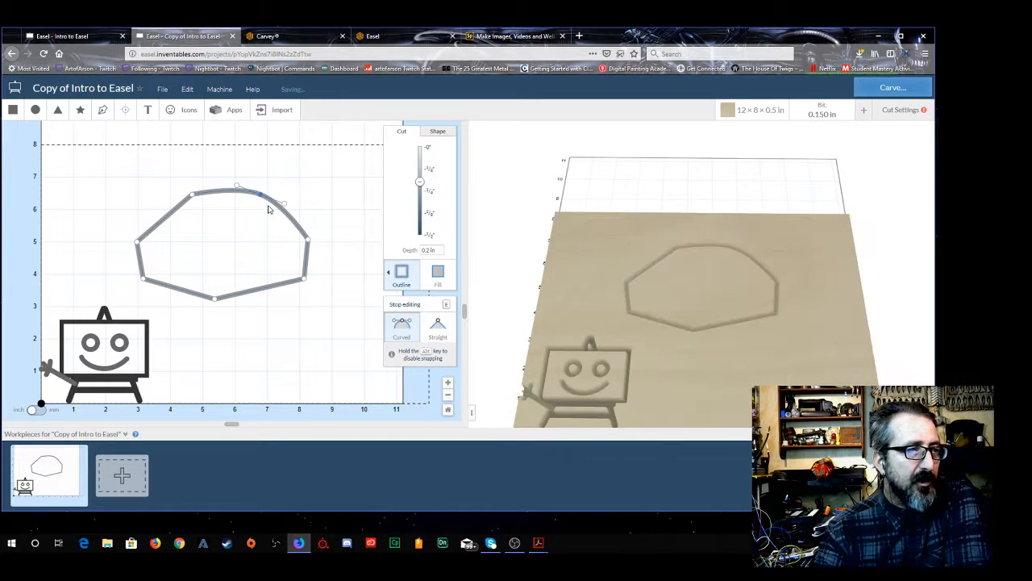
left_click(307, 239)
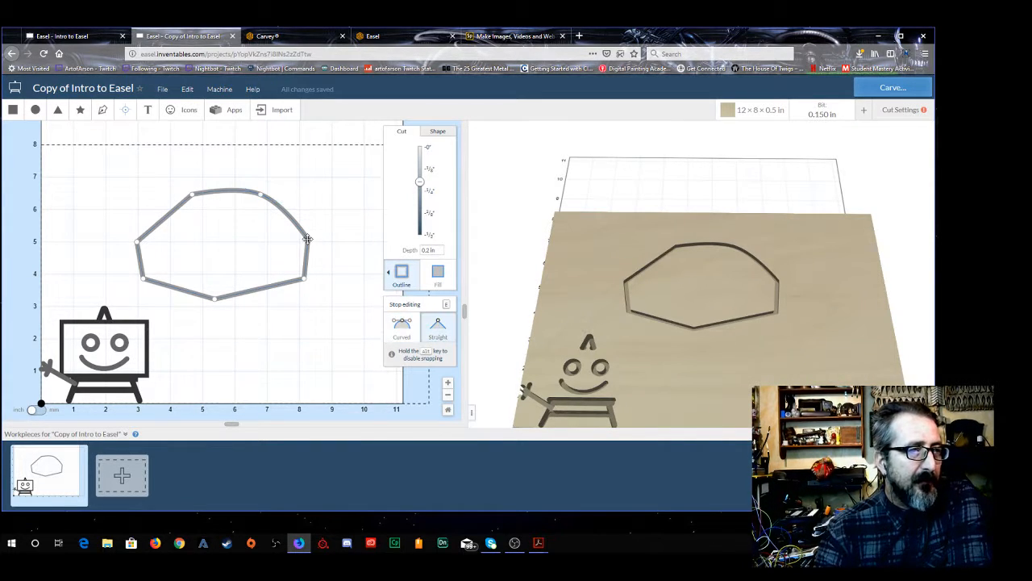
left_click(402, 323)
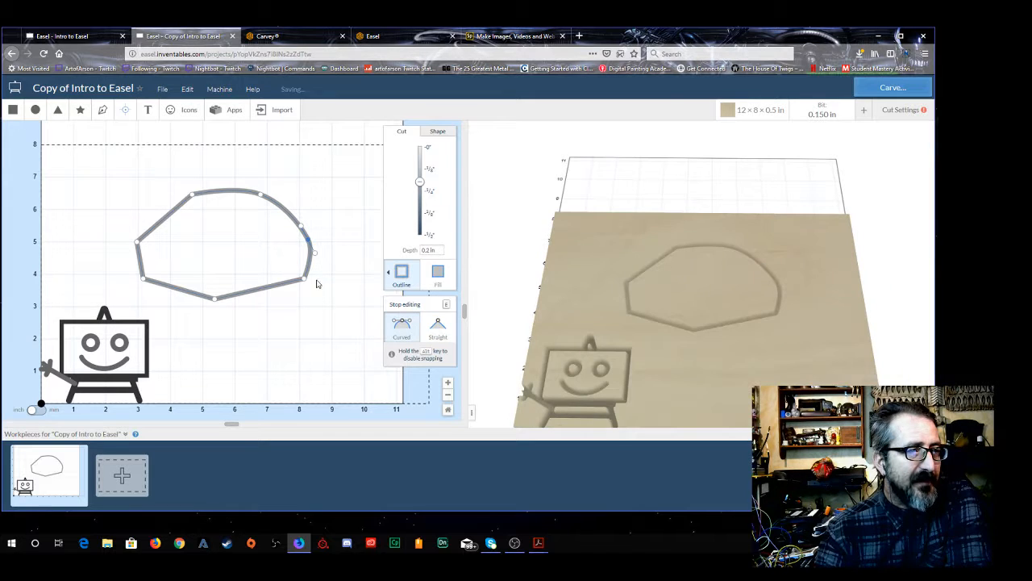
left_click(304, 279)
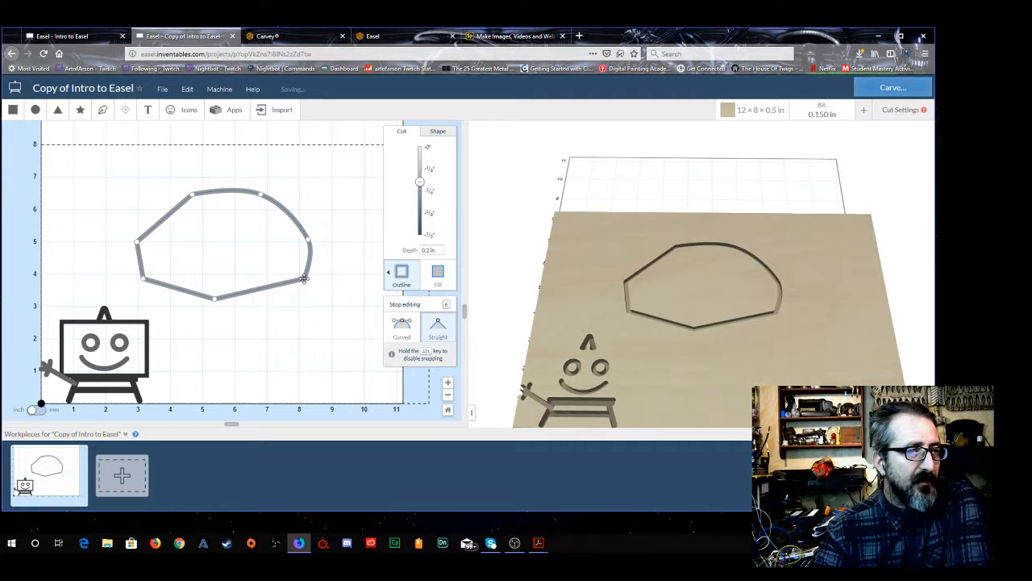
left_click(402, 326)
left_click_drag(292, 289, 257, 317)
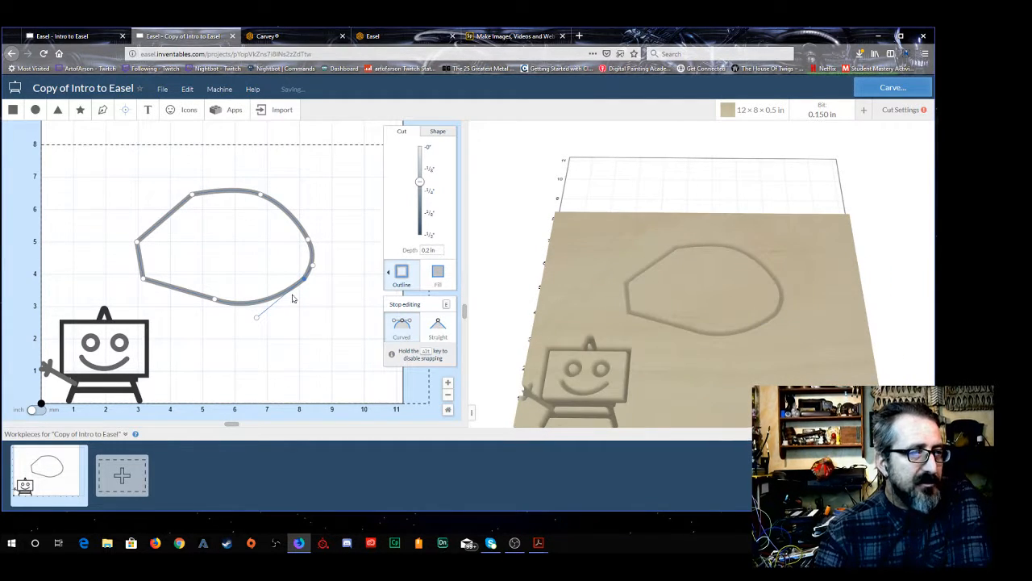
mouse_move(304, 279)
left_mouse_down()
mouse_move(296, 286)
mouse_move(308, 275)
left_mouse_up()
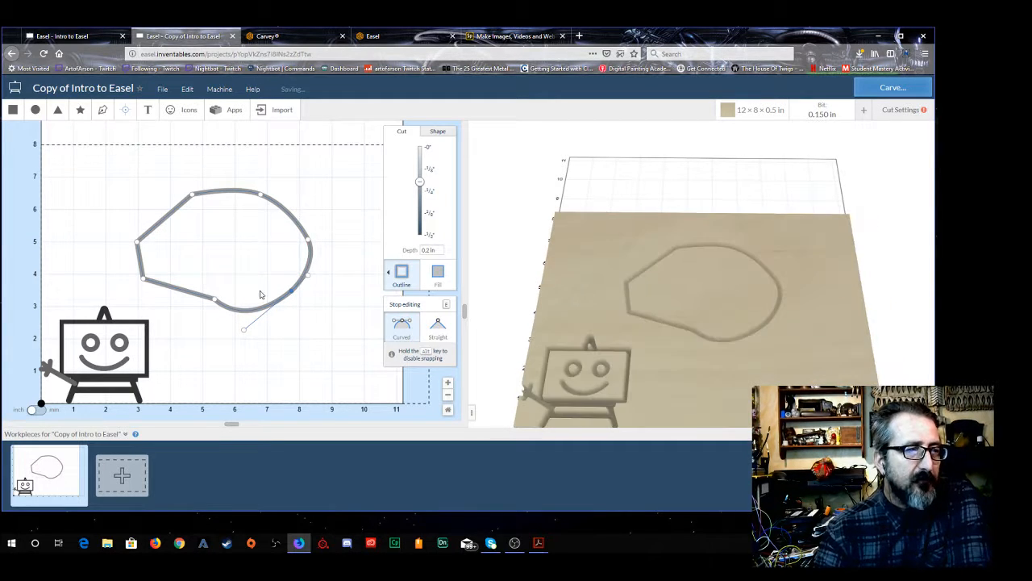
Move the shape's bottom point about 0.7 in left and 0.3 in down, make it curved, and adjust its curve handles
left_click(215, 300)
left_click_drag(214, 300, 182, 301)
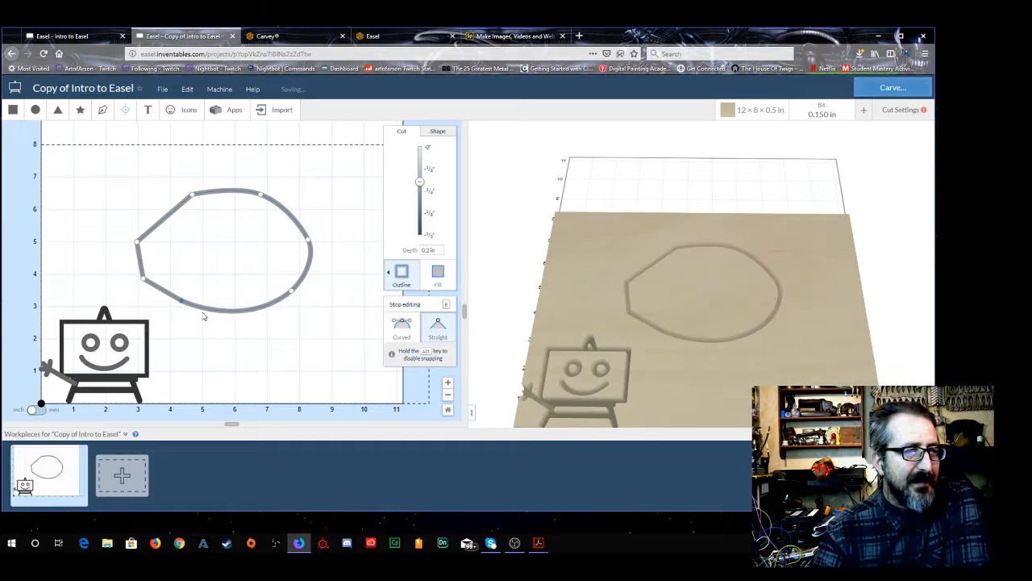
left_click(403, 326)
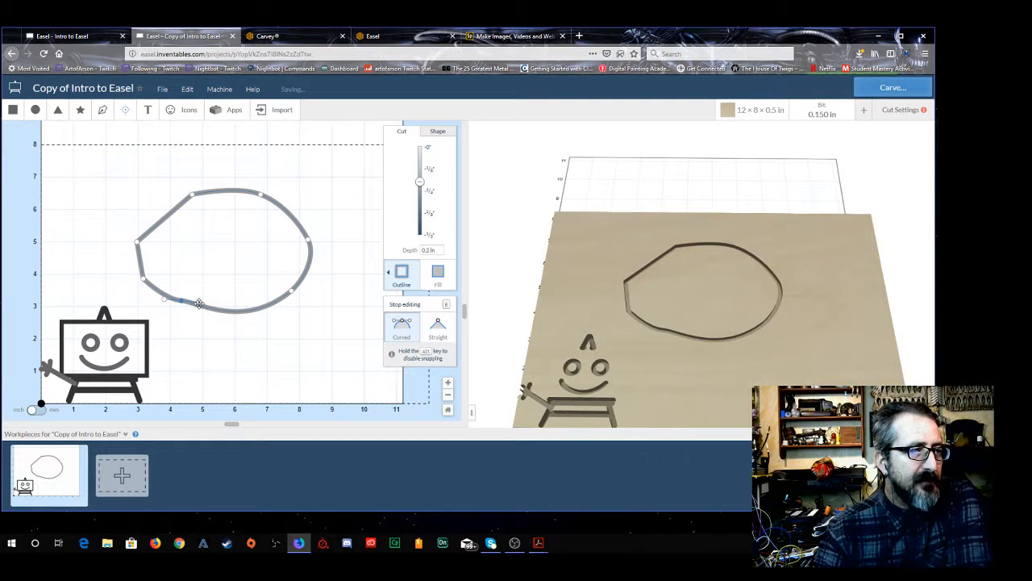
left_click_drag(199, 303, 161, 310)
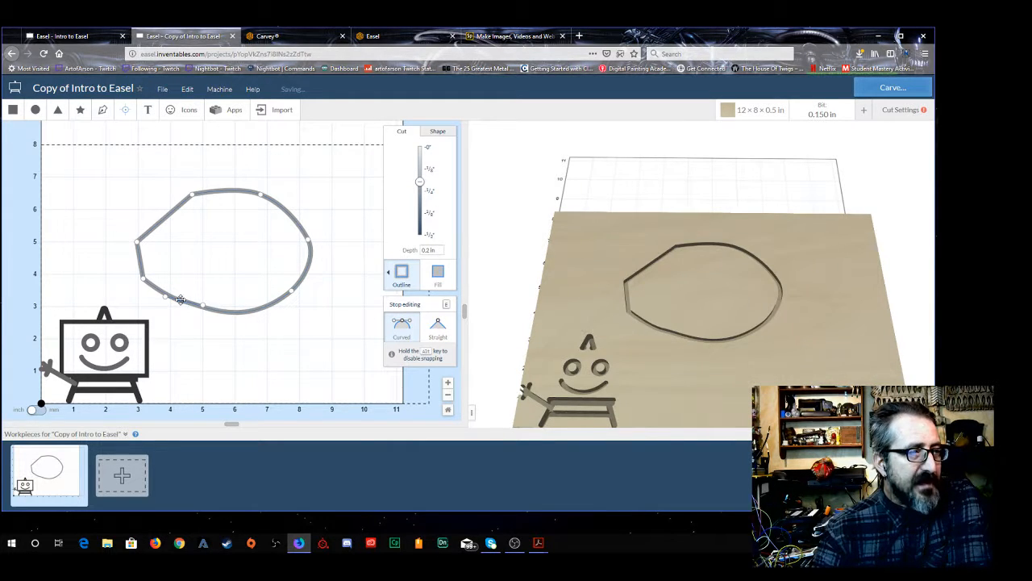
left_click_drag(180, 299, 191, 309)
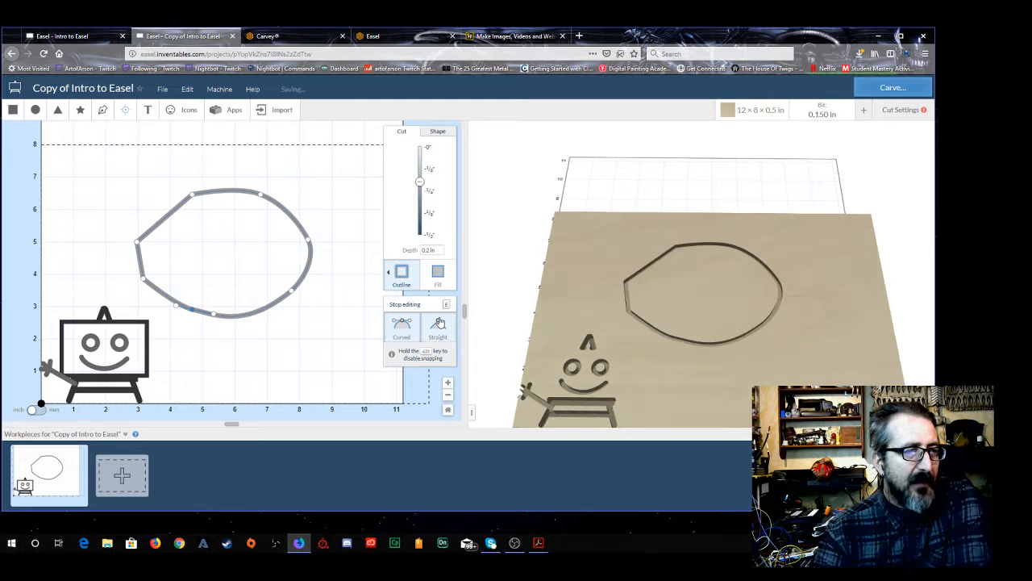
Return the shape's two lower points to straight, and delete all of its points until the shape is removed
left_click(293, 292)
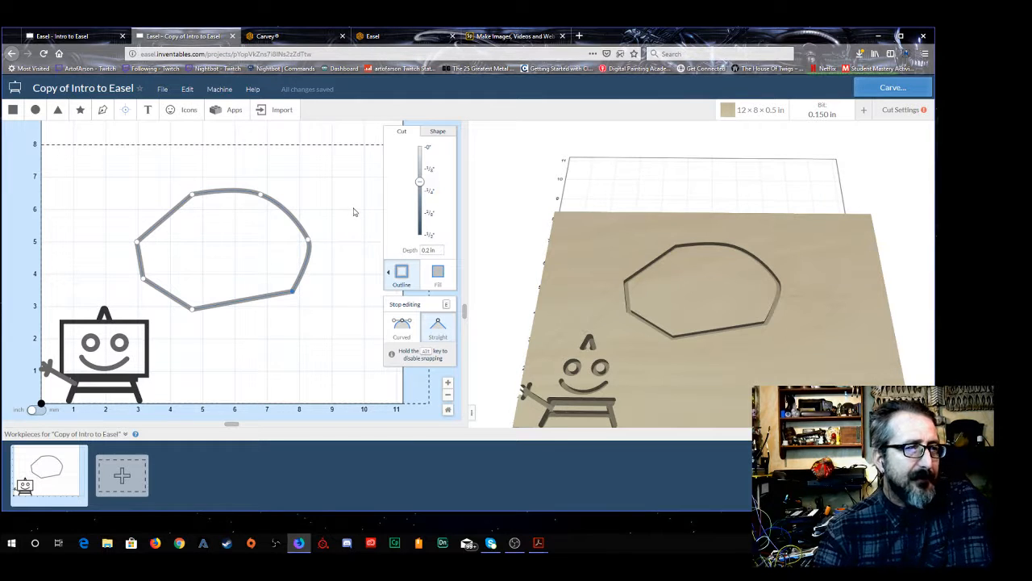
key("Delete")
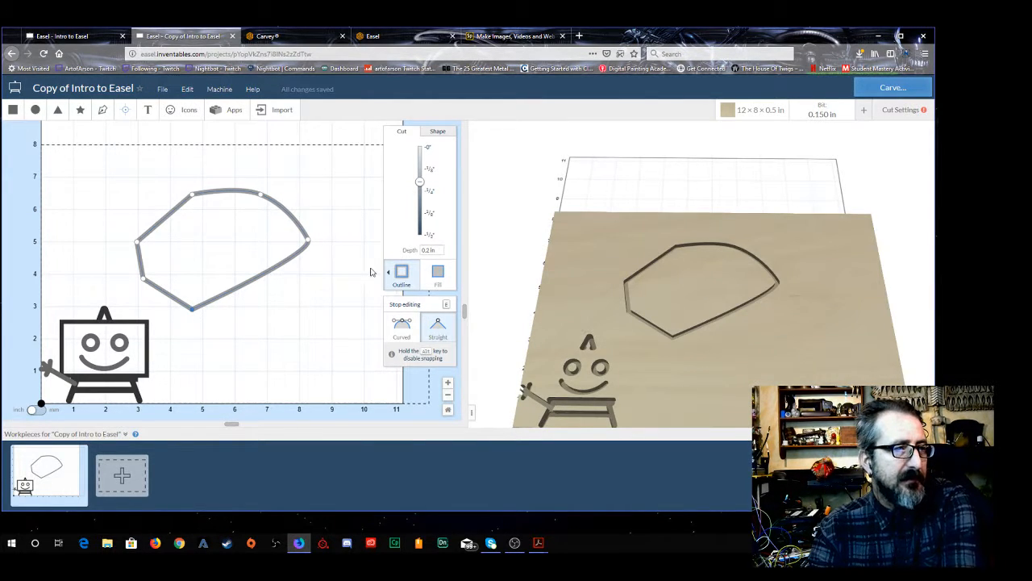
left_click(261, 195)
key("Delete")
key("Delete")
key("Delete")
key("Delete")
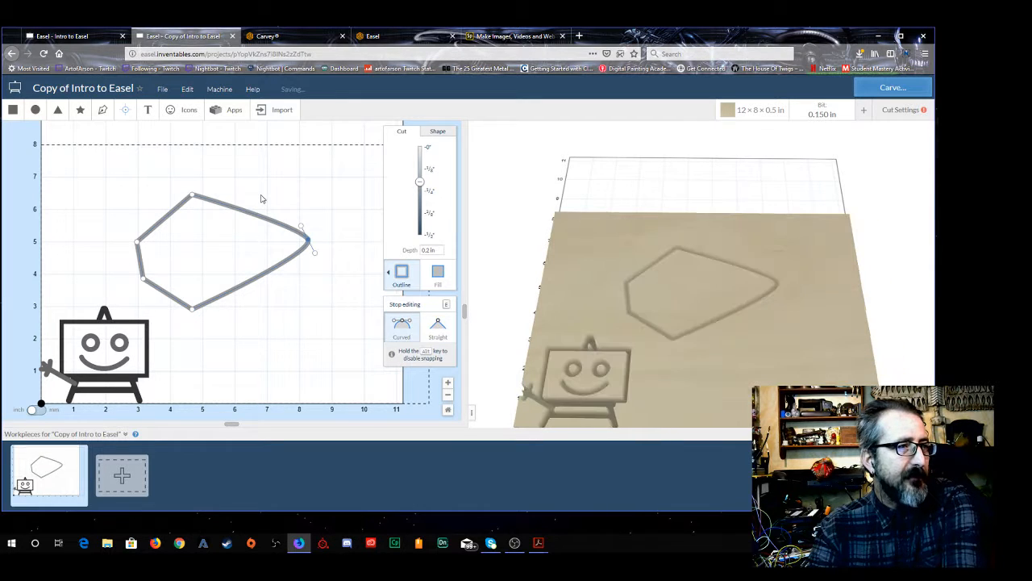
key("Delete")
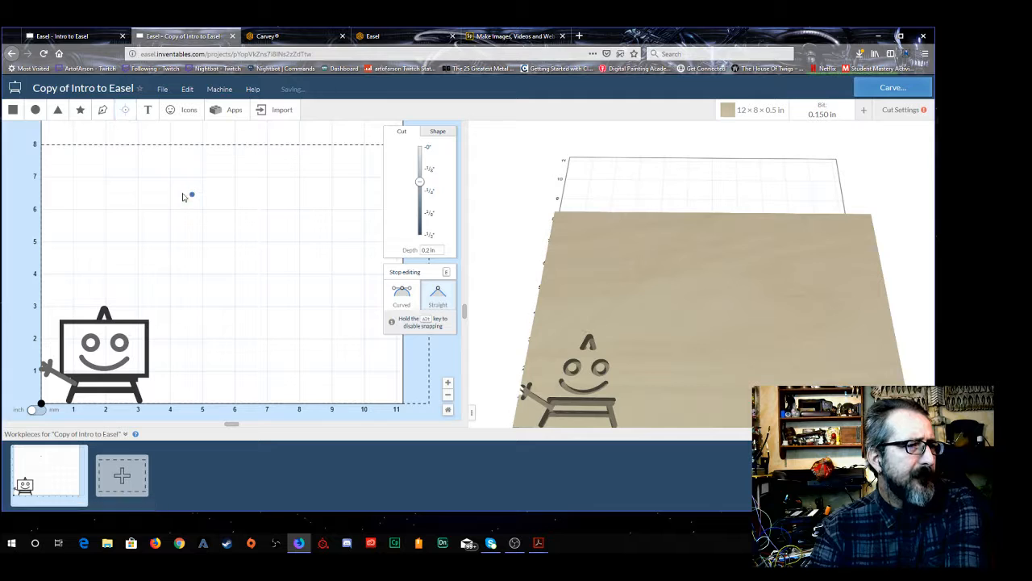
key("Delete")
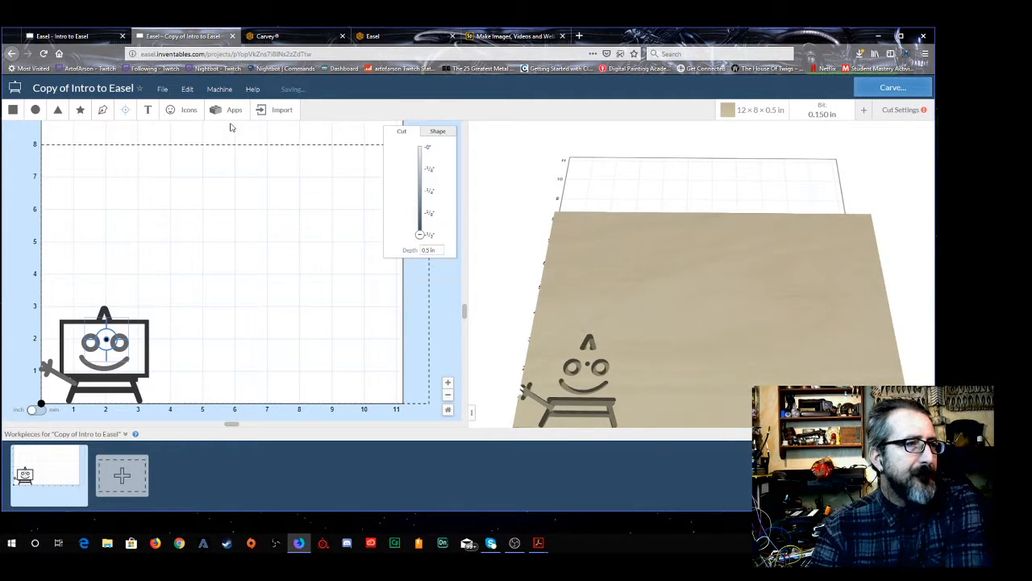
Add a text object in the Bemio font and move it above the easel figure, near the workpiece's upper middle
left_click(148, 110)
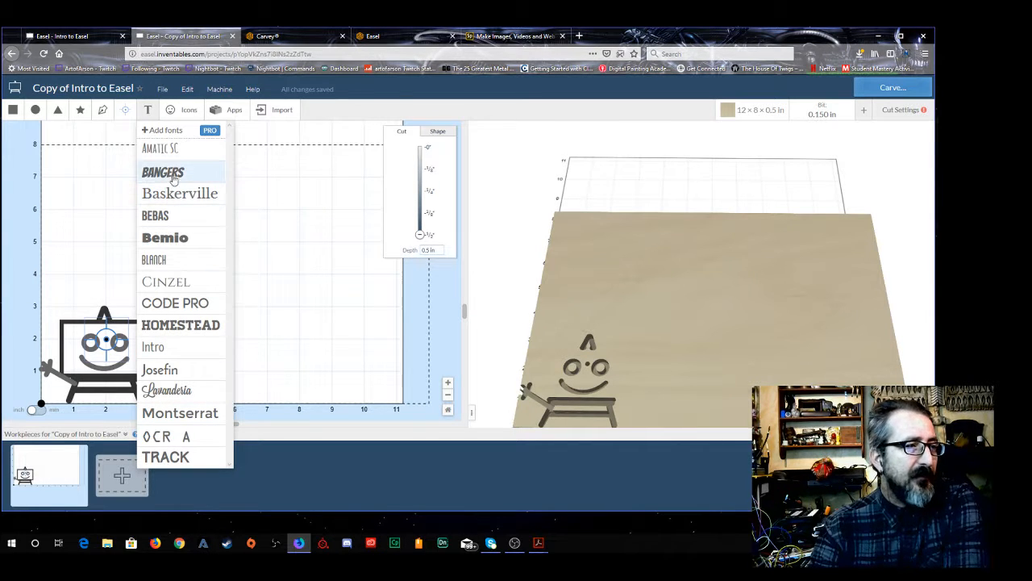
mouse_move(213, 131)
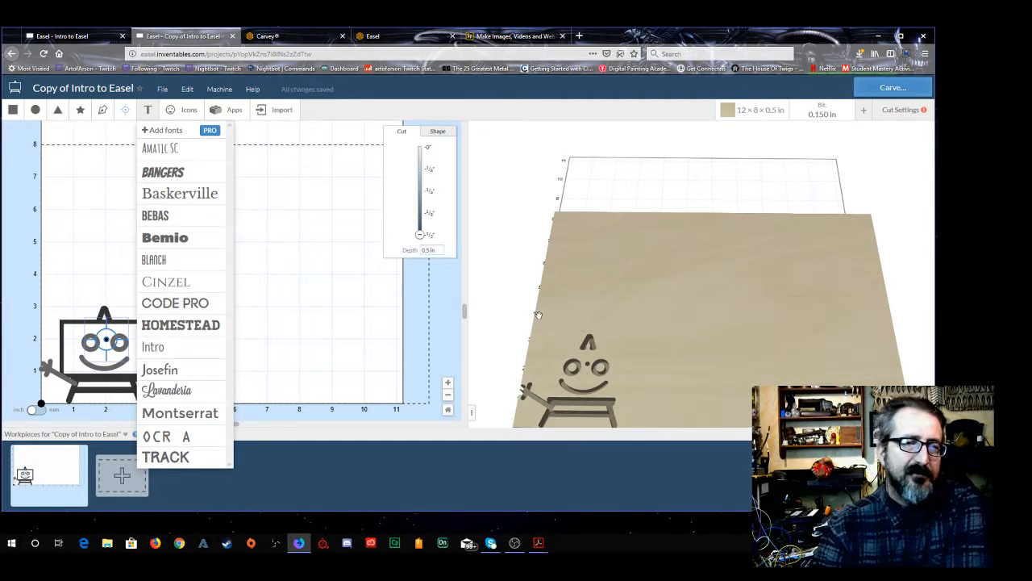
left_click(161, 239)
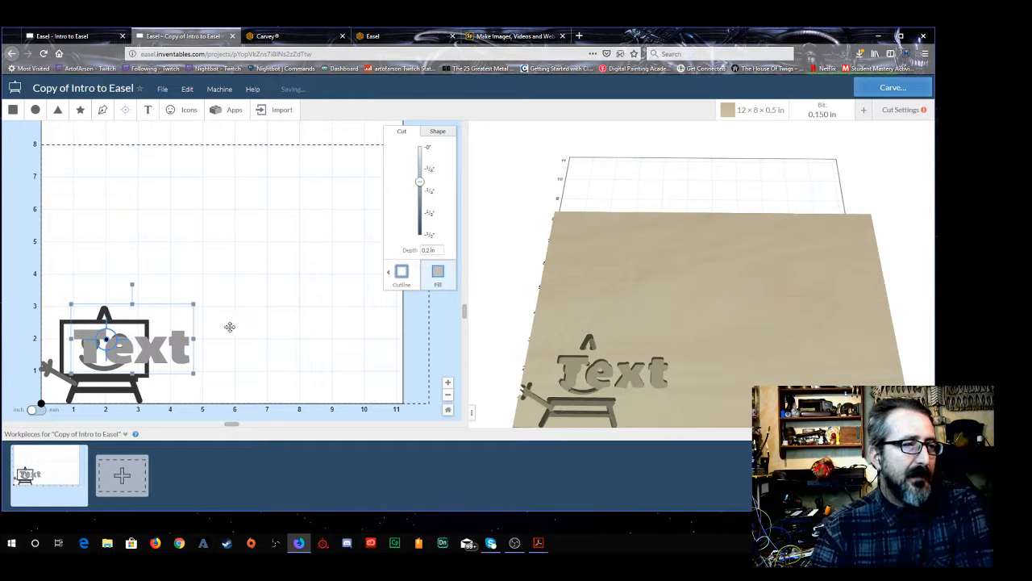
left_click_drag(184, 354, 153, 222)
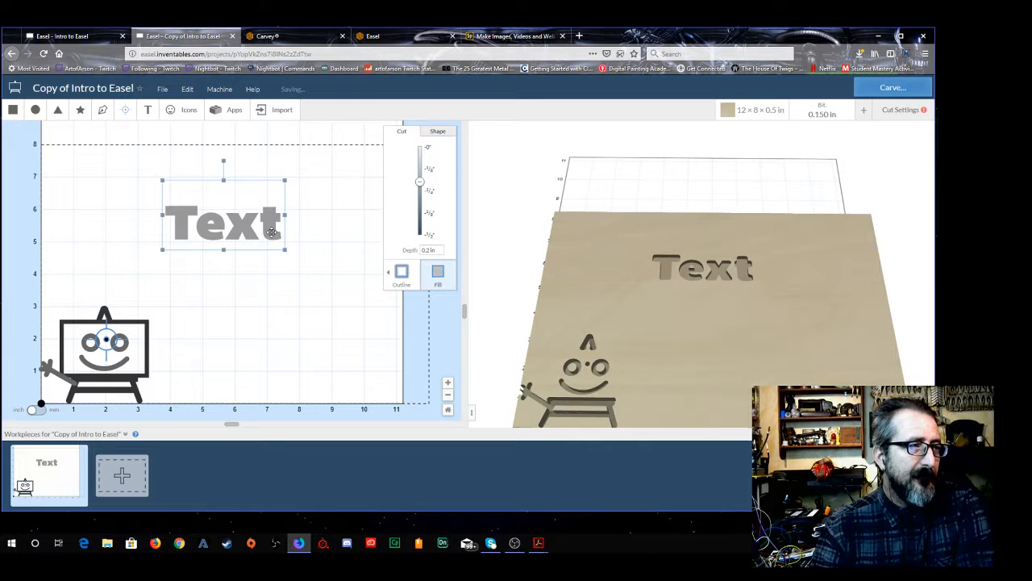
Replace the placeholder text with "ITEC 816"
double_click(271, 232)
left_click_drag(280, 226, 133, 223)
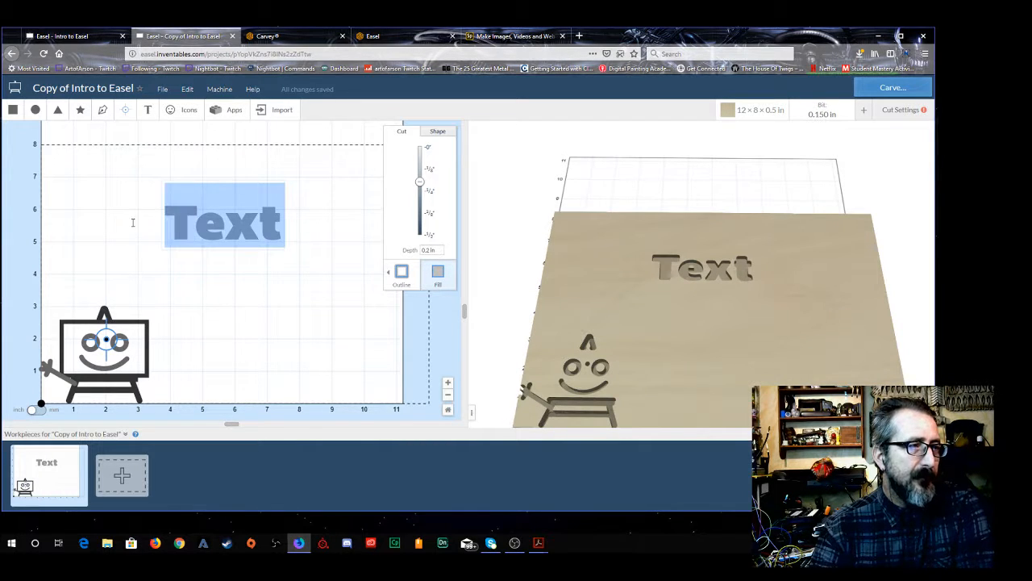
type("ITEC")
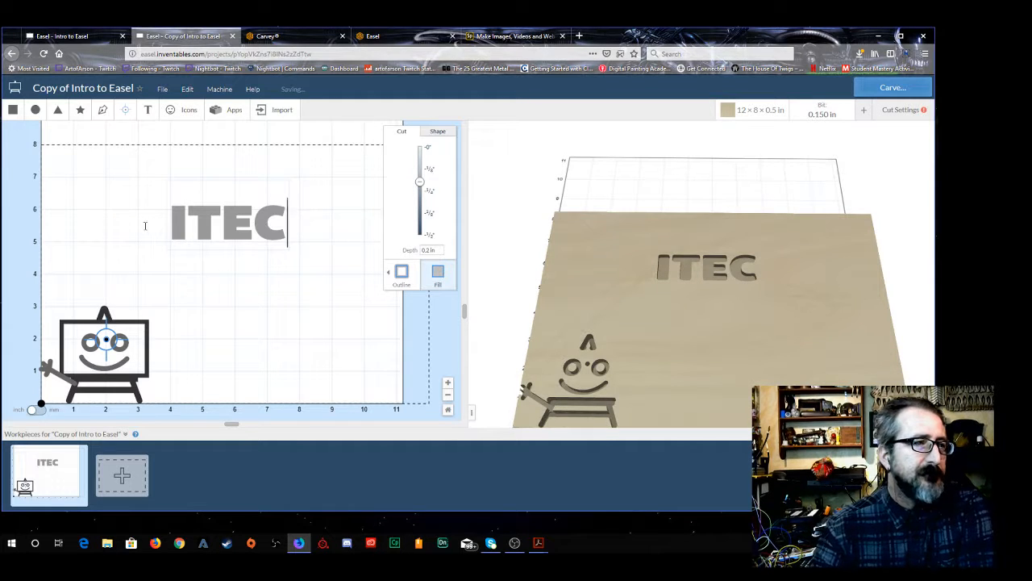
type(" 8")
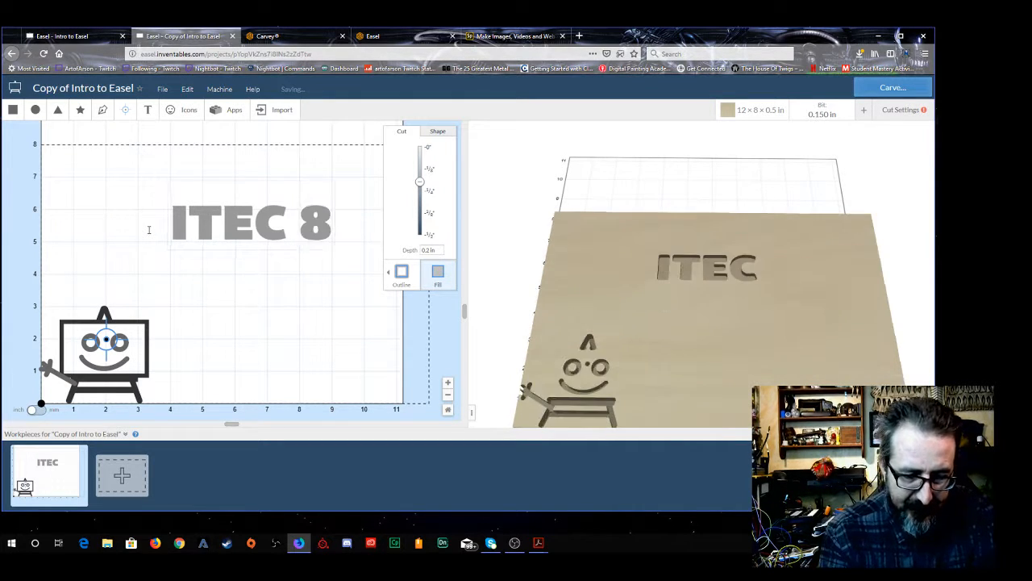
type("16")
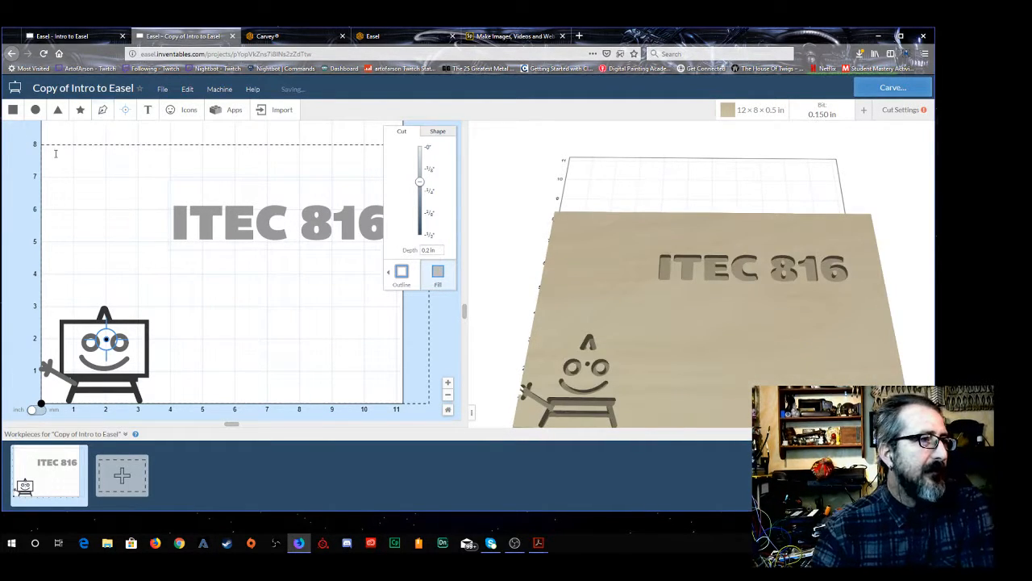
left_click(222, 224)
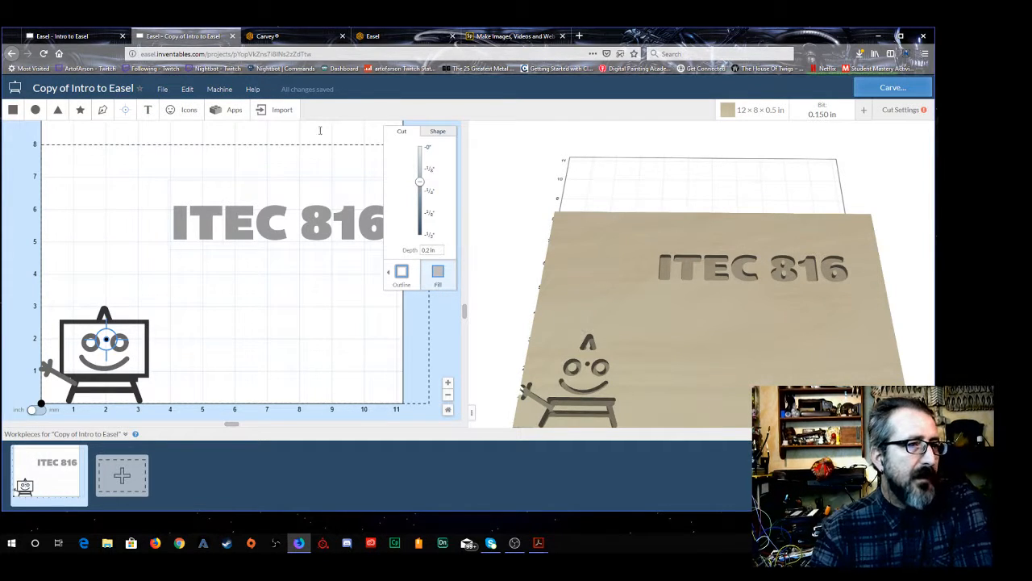
Add a square over the easel figure, and delete both the square and the drill point there
left_click(13, 109)
left_click(124, 213)
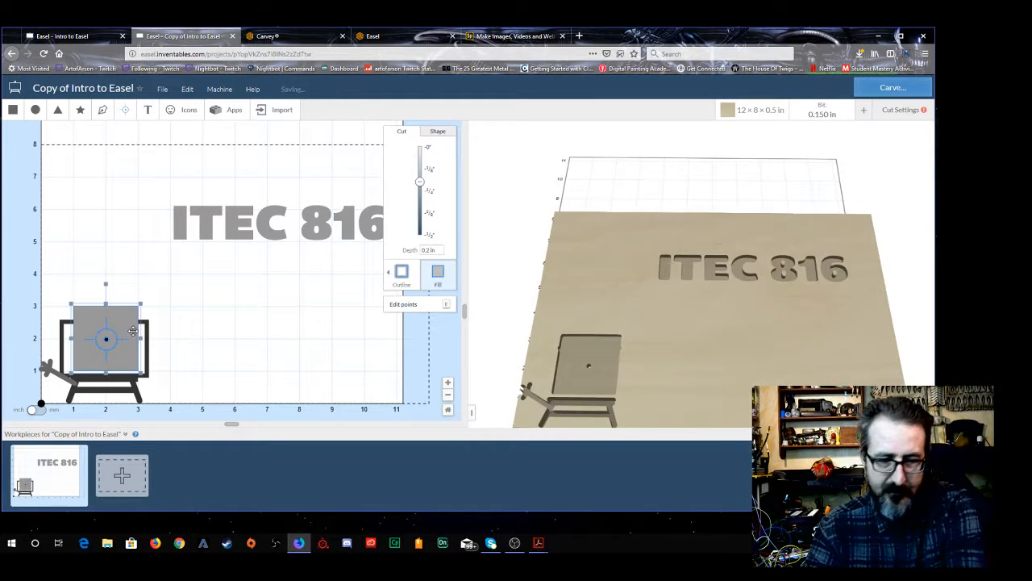
key("Delete")
left_click(113, 339)
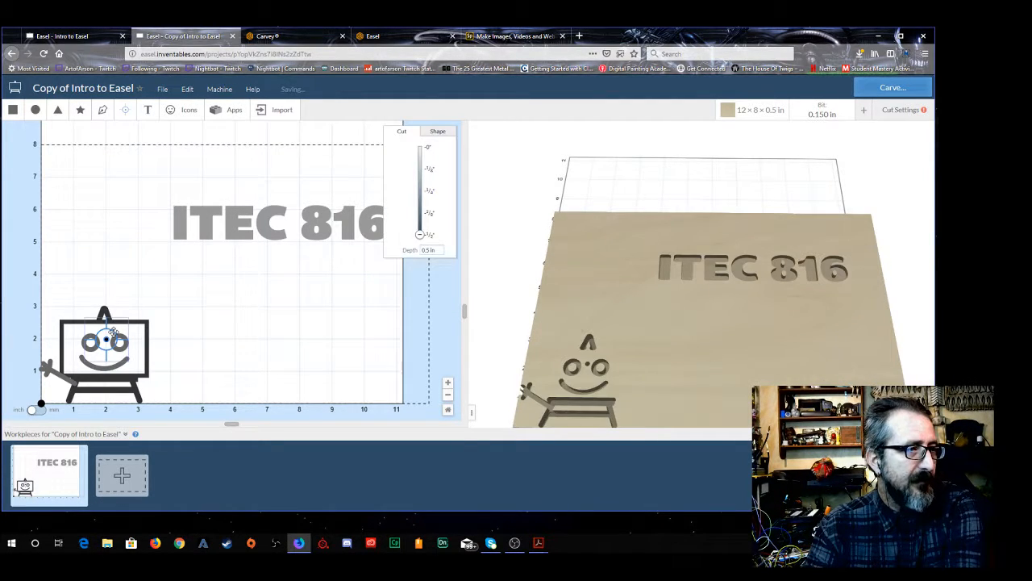
left_click(154, 233)
Move the ITEC 816 text to the upper left of the workpiece and enlarge it to about 9 in wide
left_click(261, 222)
left_click_drag(261, 222, 165, 203)
left_click_drag(297, 230, 368, 243)
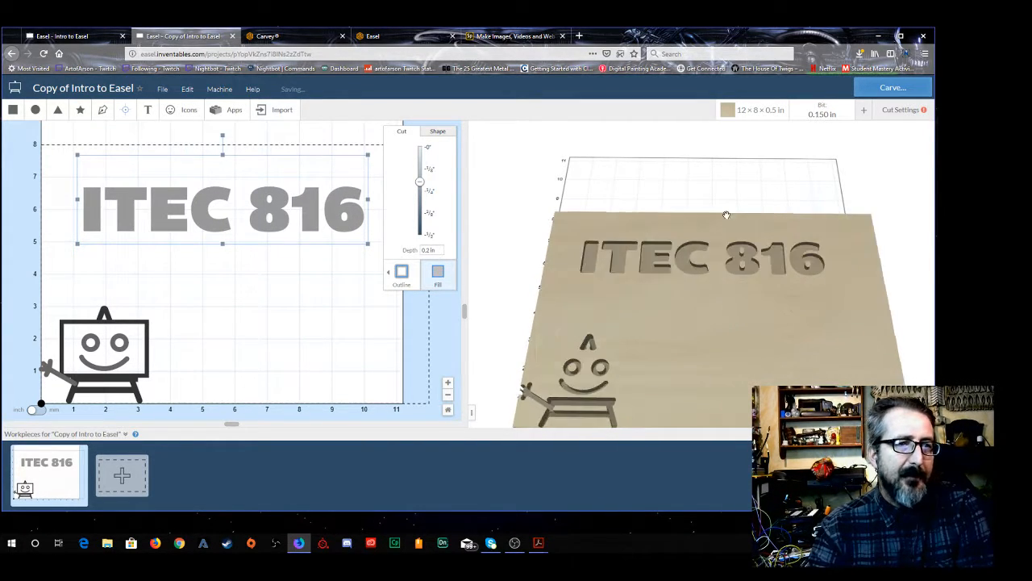
Try an outline cut on the ITEC 816 text, return it to a fill, and set its depth to about 0.16 in
left_click(401, 276)
left_click(441, 278)
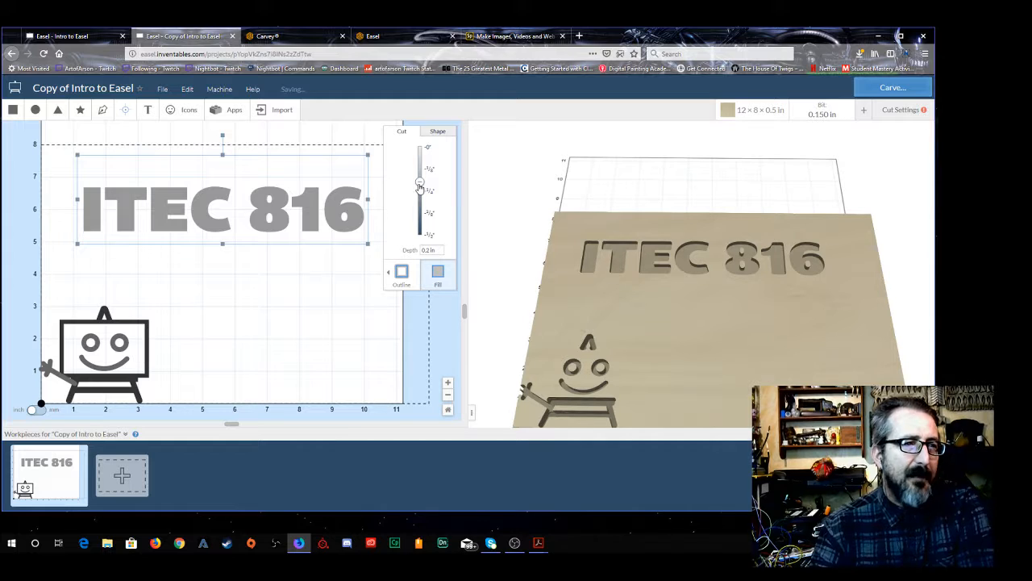
mouse_move(420, 185)
left_mouse_down()
mouse_move(420, 203)
mouse_move(420, 175)
left_mouse_up()
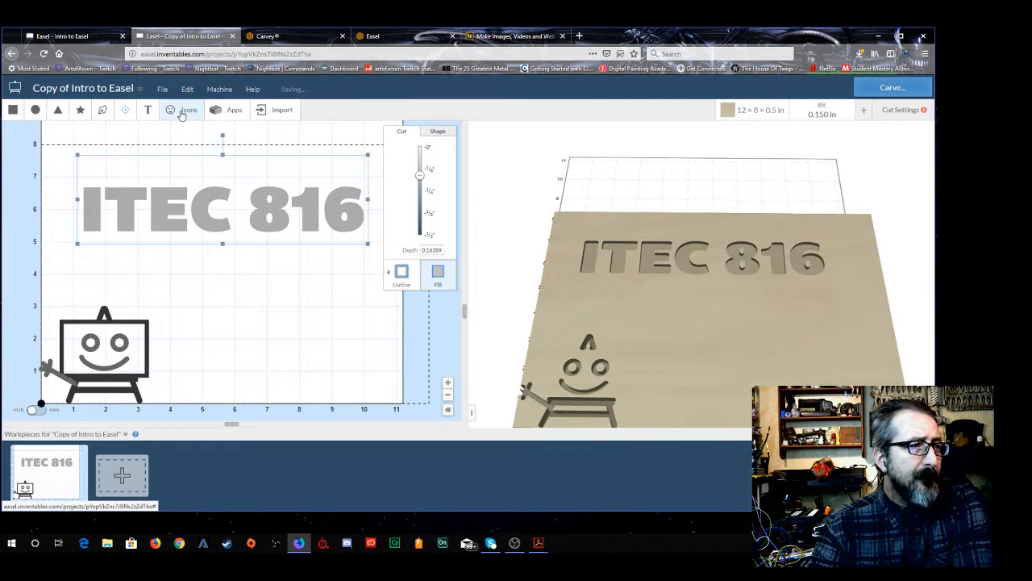
Browse the icons available in the Design Library
left_click(183, 110)
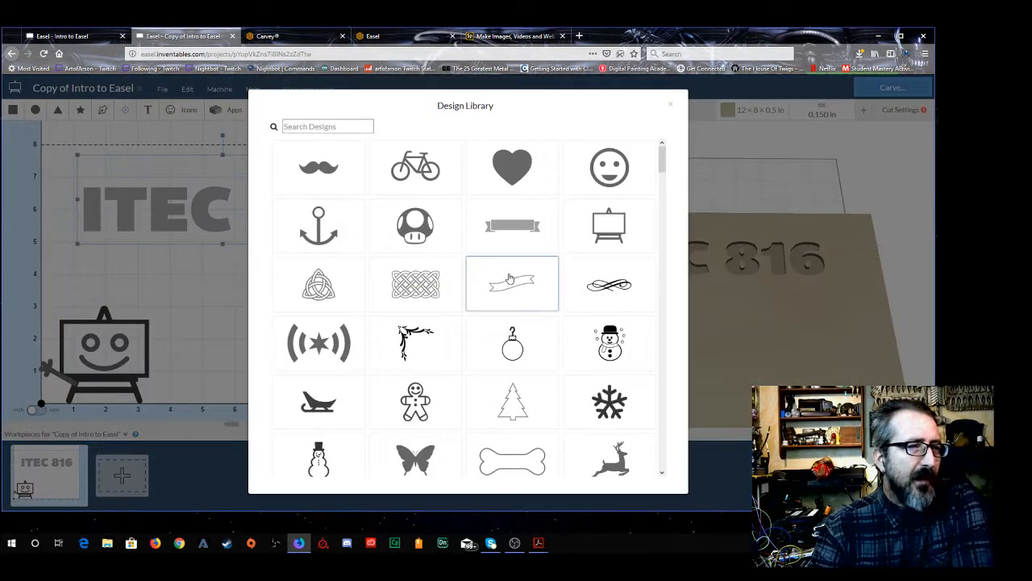
scroll(487, 355, "down", 15)
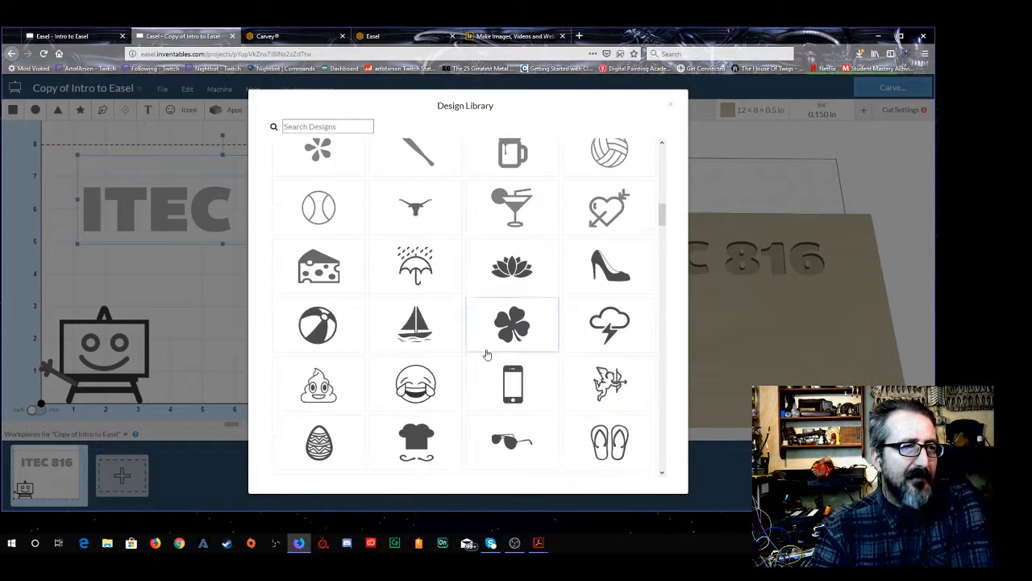
scroll(487, 355, "down", 10)
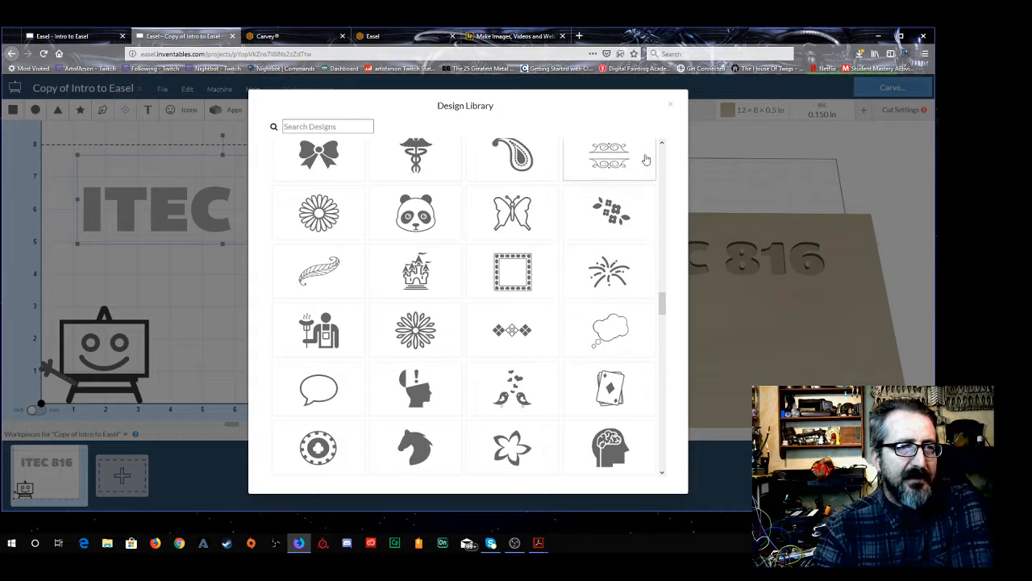
left_click_drag(663, 306, 645, 139)
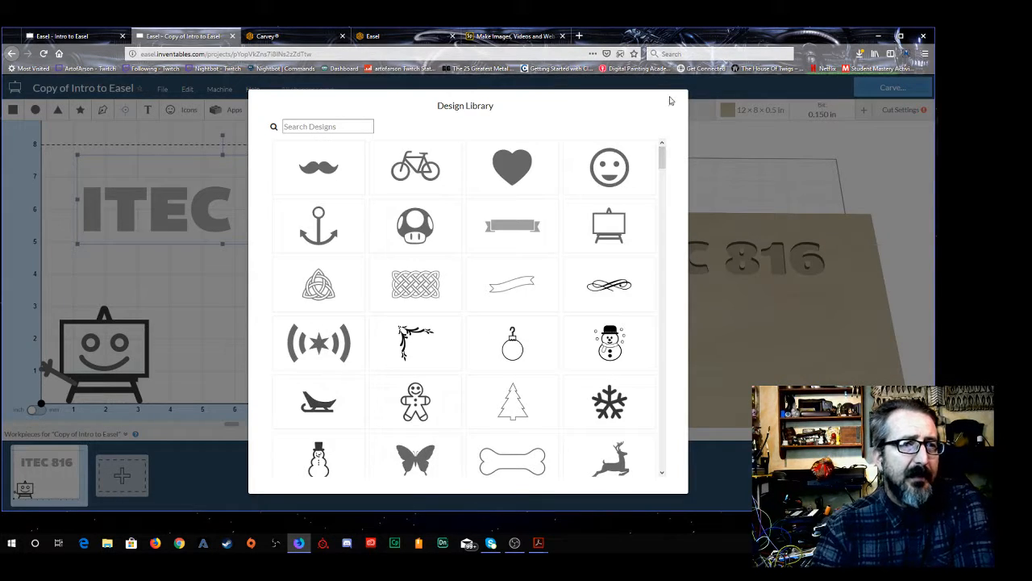
Close the Design Library and delete the ITEC 816 text from the workpiece
left_click(670, 108)
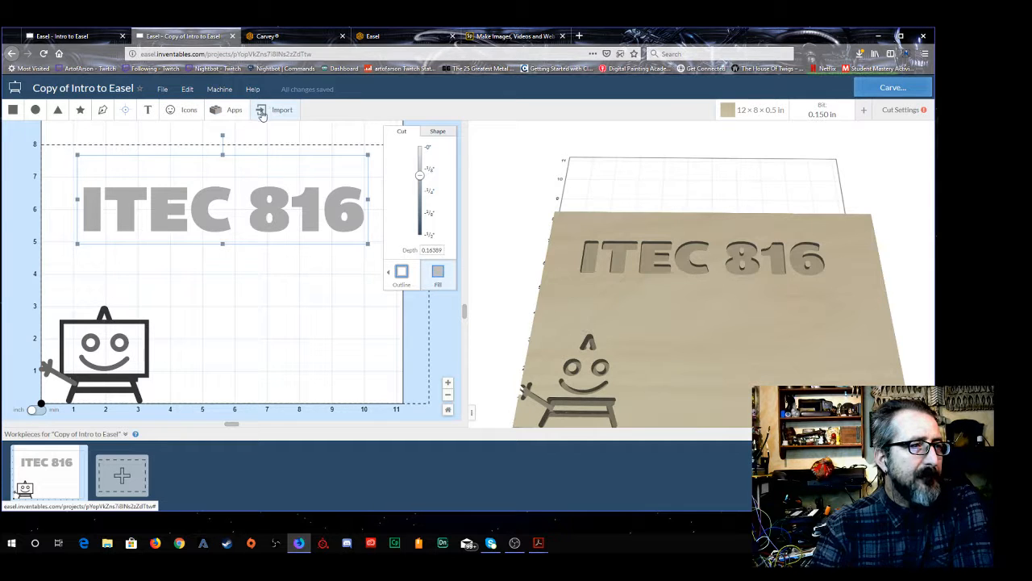
left_click_drag(271, 200, 262, 190)
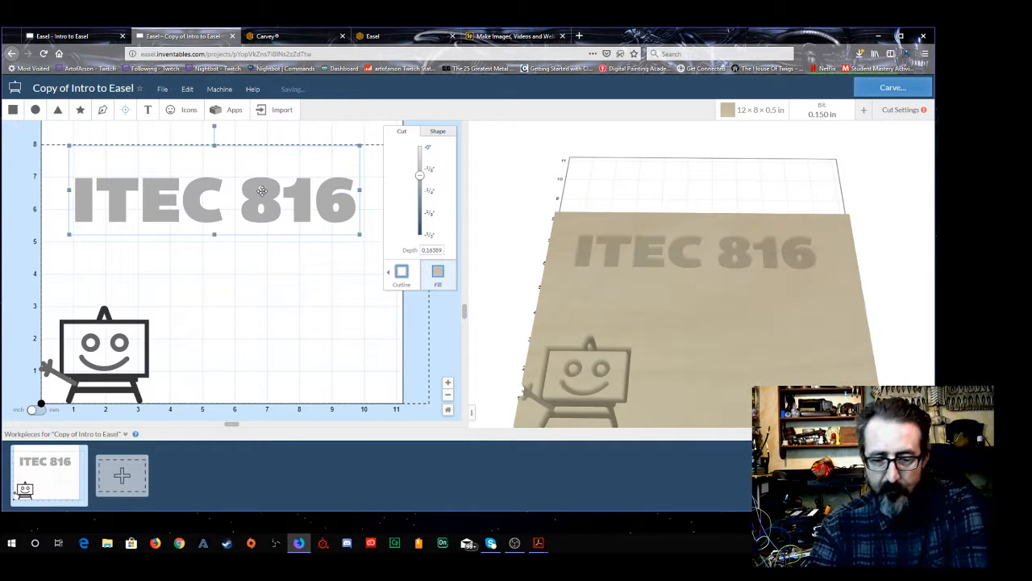
key("Delete")
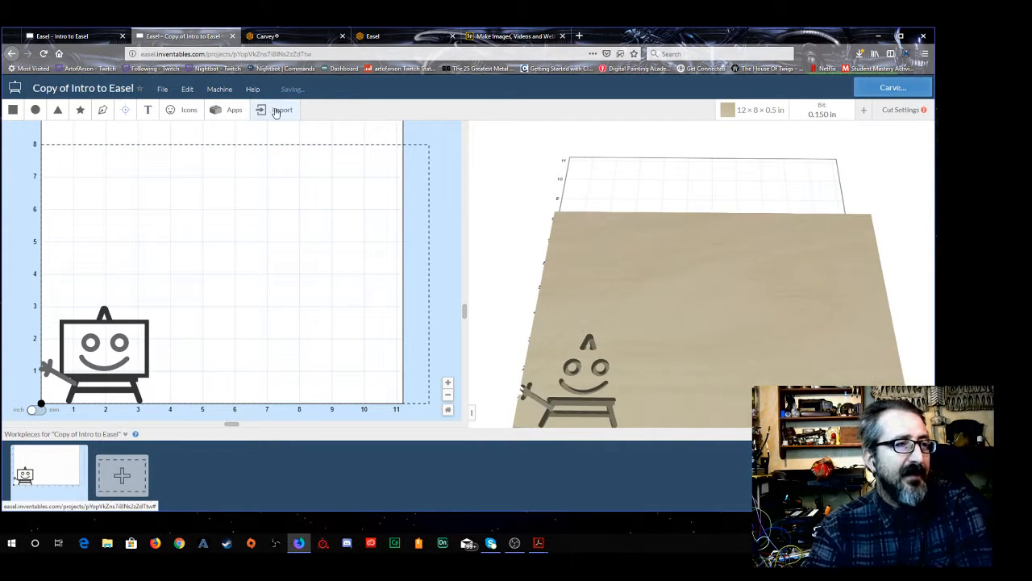
Upload the tree-tattoo-drawing-5 image from the Desktop into Image Trace
left_click(278, 110)
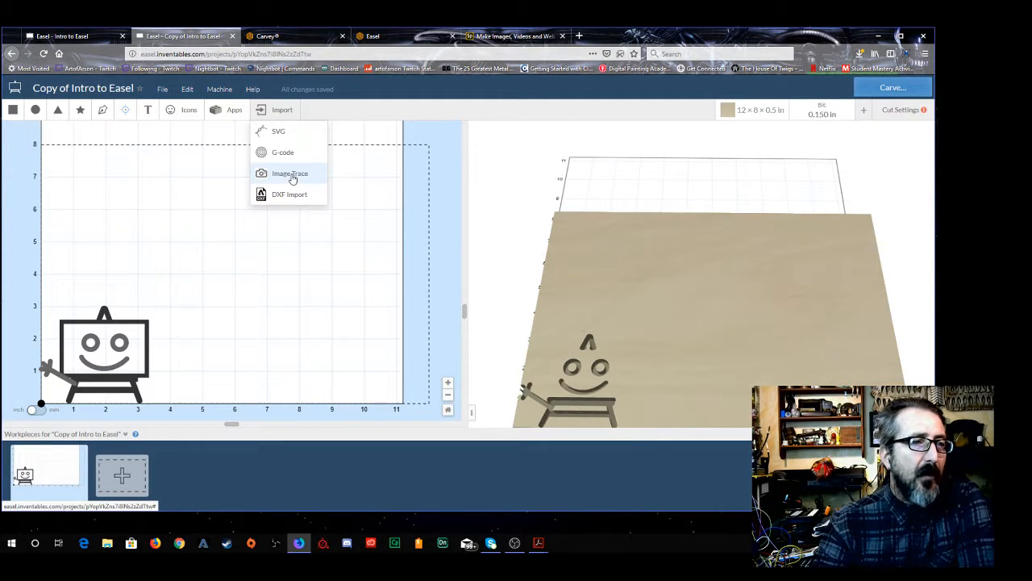
left_click(291, 175)
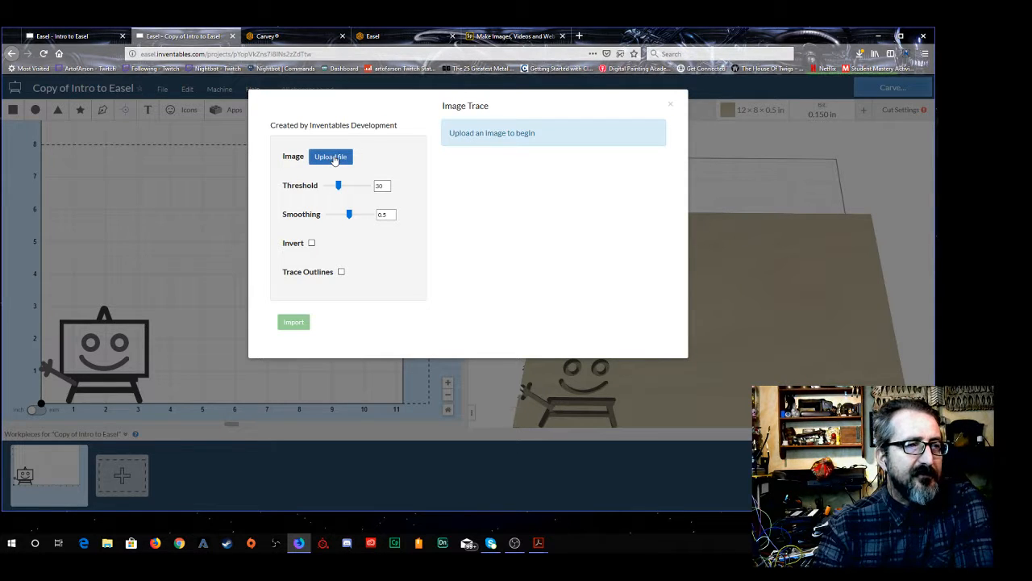
left_click(333, 158)
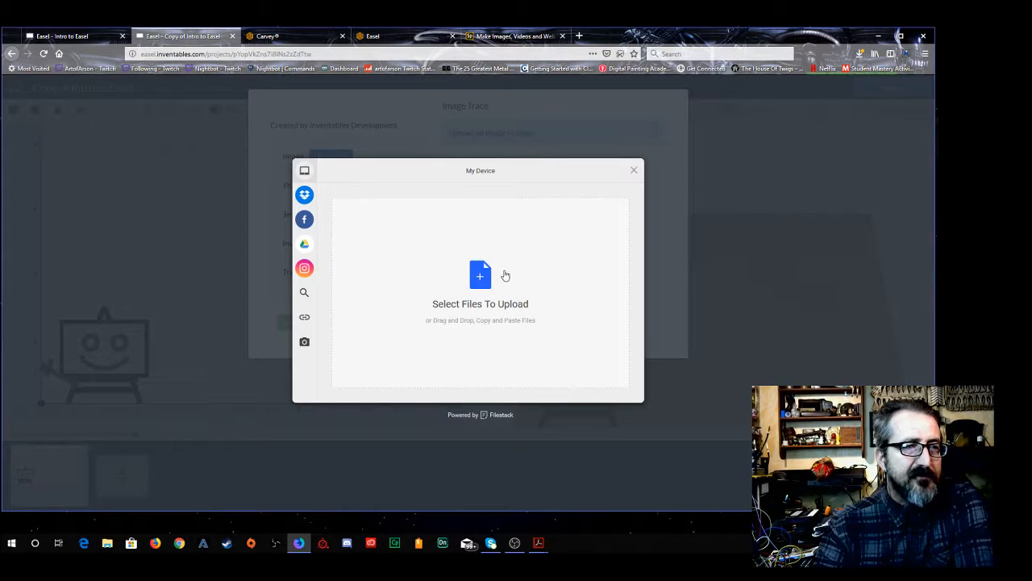
mouse_move(305, 182)
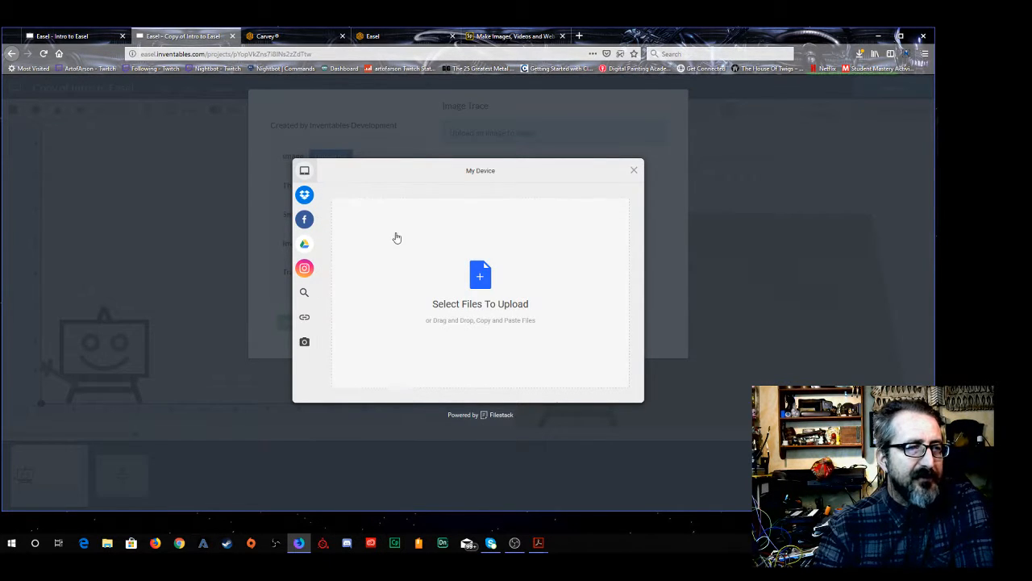
left_click(476, 281)
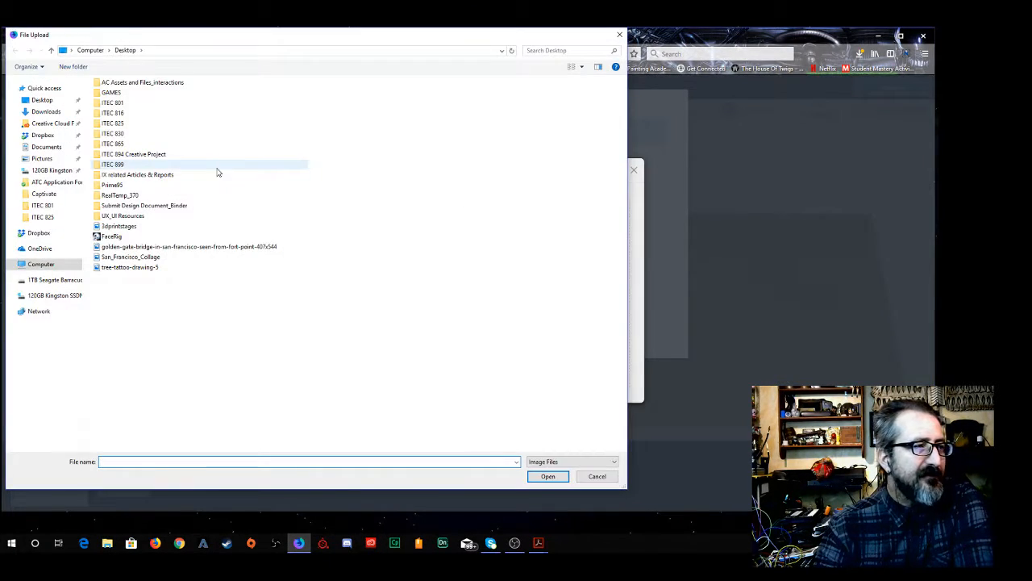
double_click(121, 267)
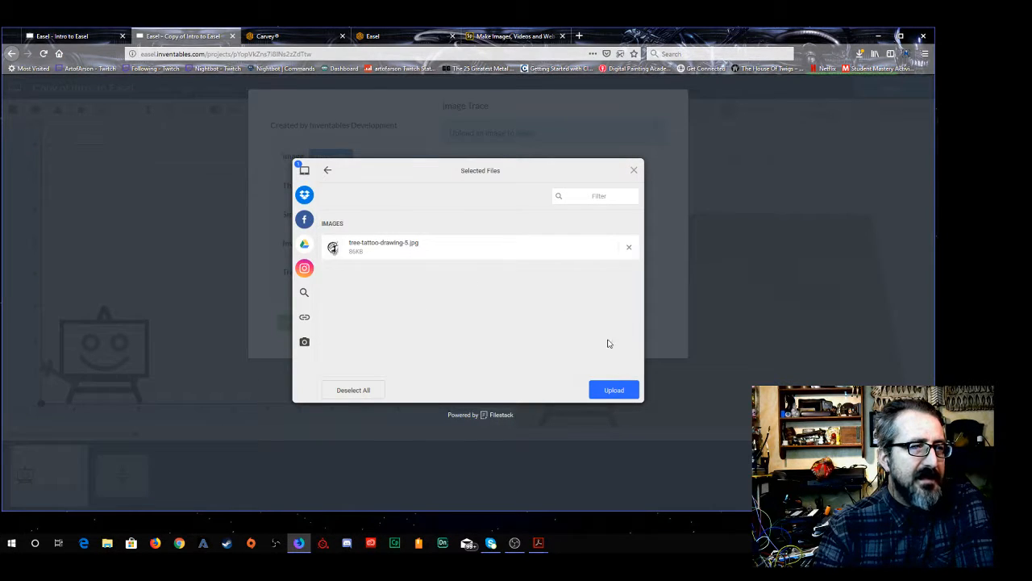
left_click(613, 390)
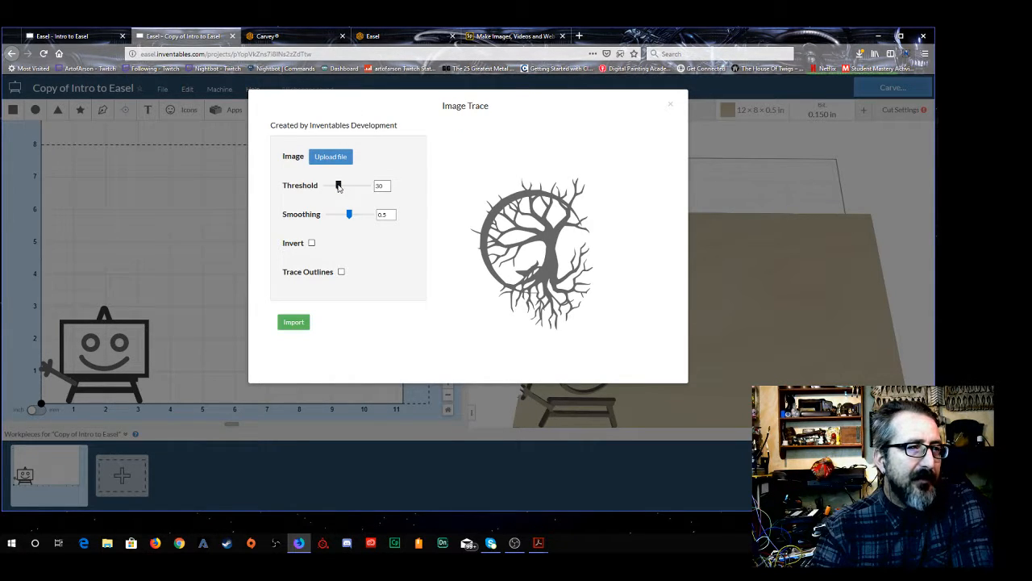
Try a high threshold of about 97 on the tree trace, and settle on threshold 34 with smoothing 0.3
left_click_drag(339, 186, 368, 187)
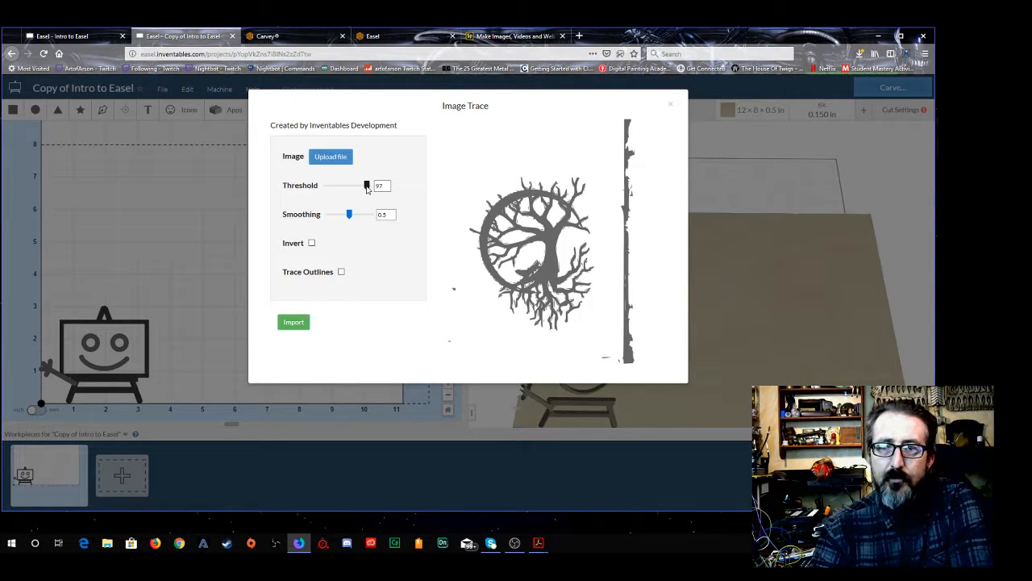
mouse_move(367, 188)
left_mouse_down()
mouse_move(341, 189)
mouse_move(365, 216)
mouse_move(332, 218)
left_mouse_up()
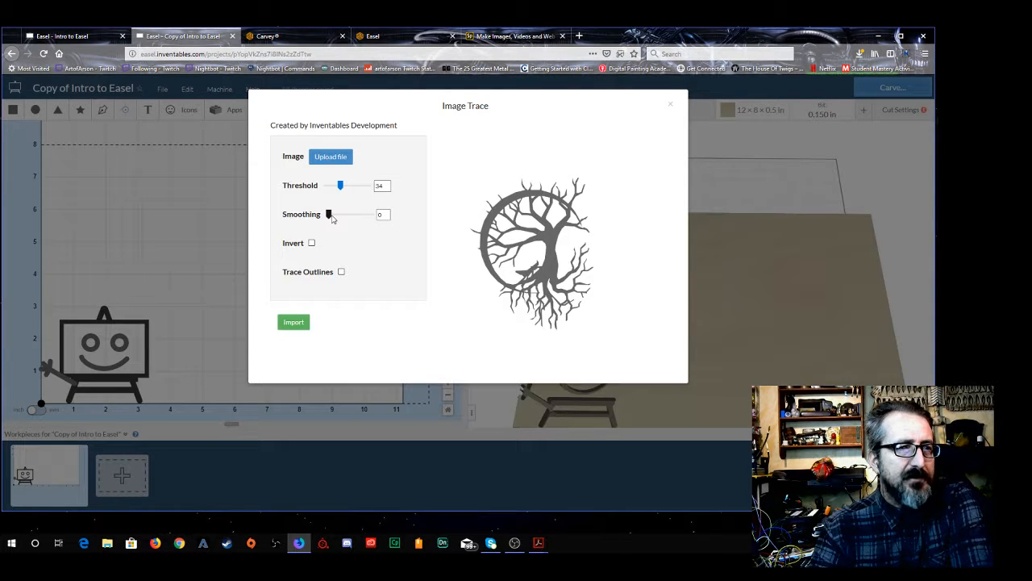
left_click_drag(331, 218, 341, 217)
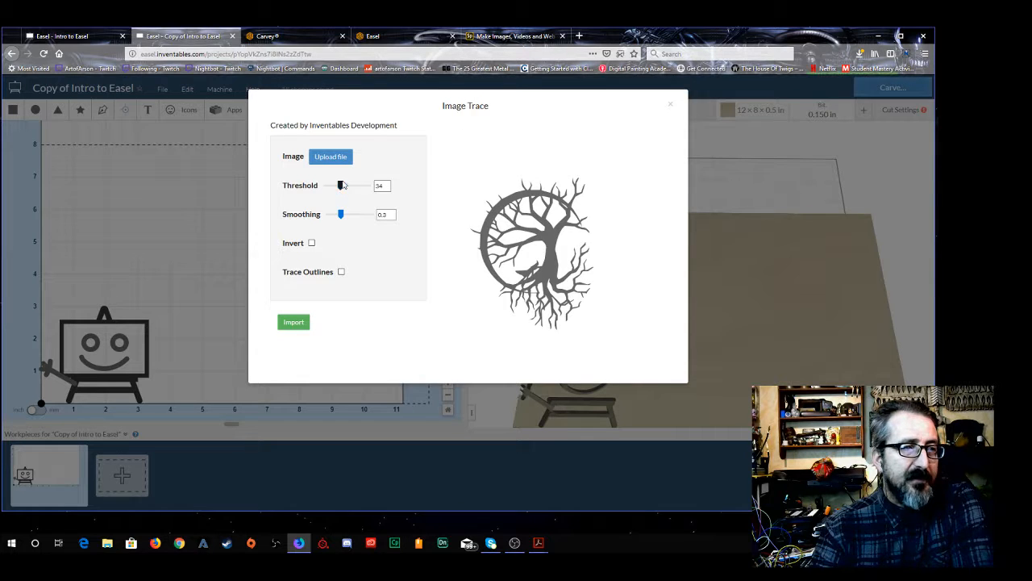
Try the Invert and Trace Outlines options on the tree trace, turning each one back off
left_click(311, 244)
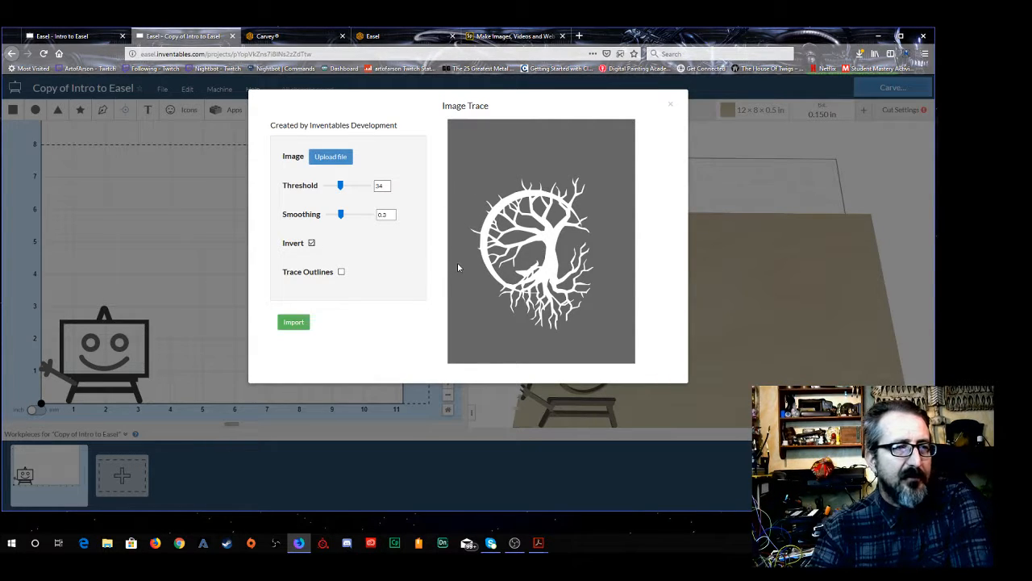
left_click(311, 242)
left_click(341, 272)
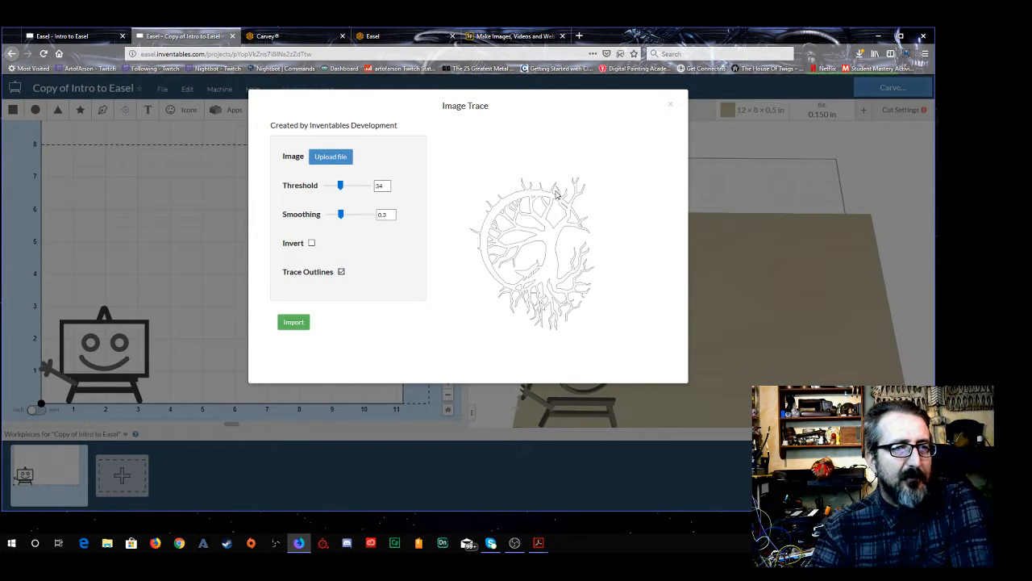
left_click(341, 272)
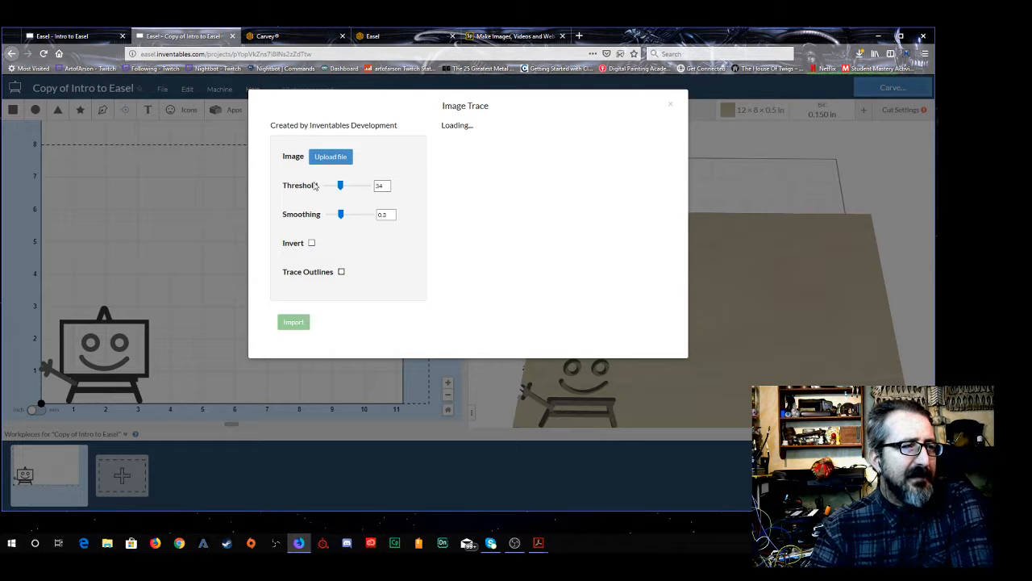
Import the traced tree and move it off the easel figure to the middle of the workpiece
left_click(295, 322)
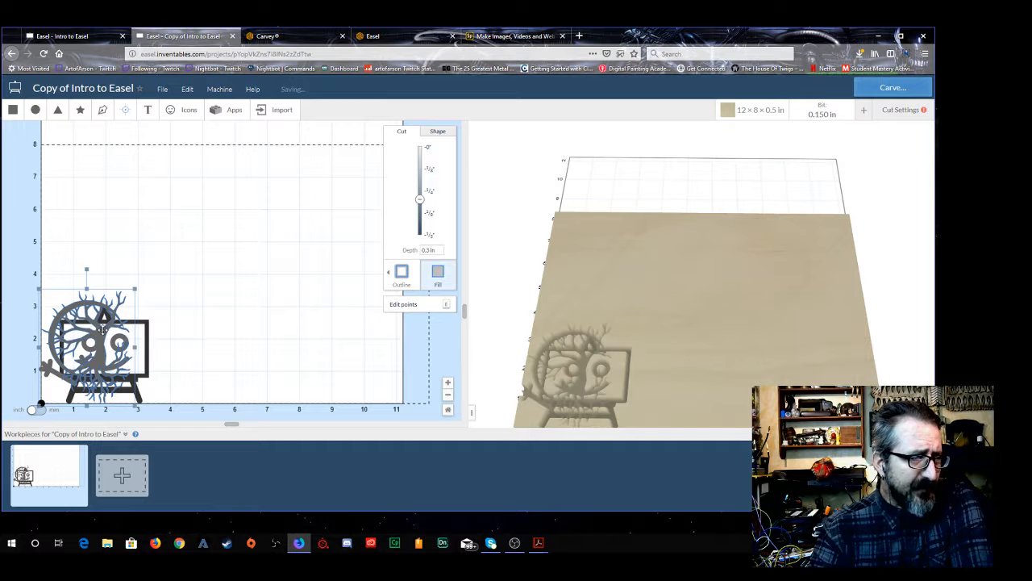
left_click_drag(102, 329, 238, 254)
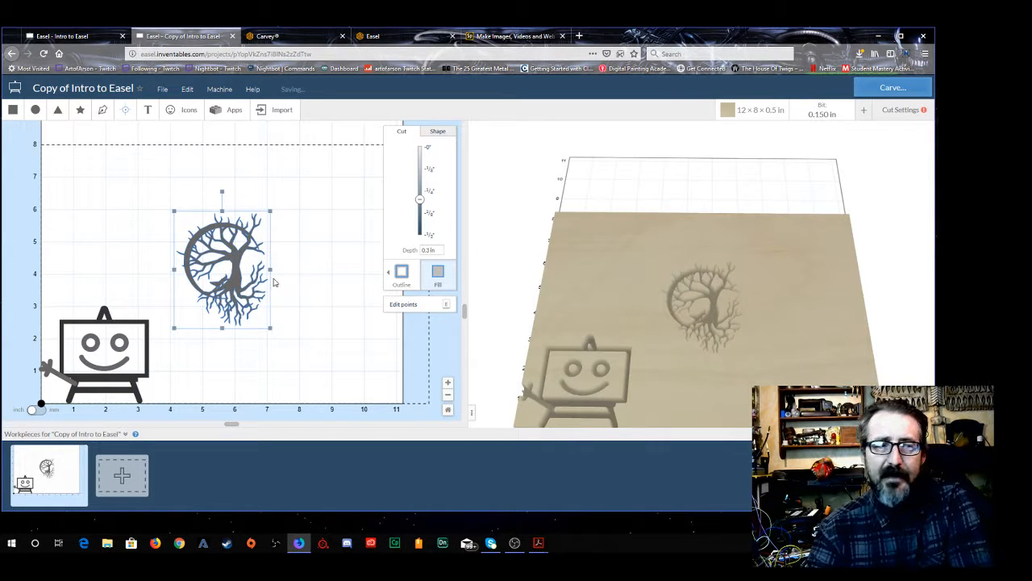
Delete the easel figure and its leftover hand pieces from the lower left of the workpiece
left_click_drag(57, 295, 152, 397)
key("Delete")
left_click(45, 366)
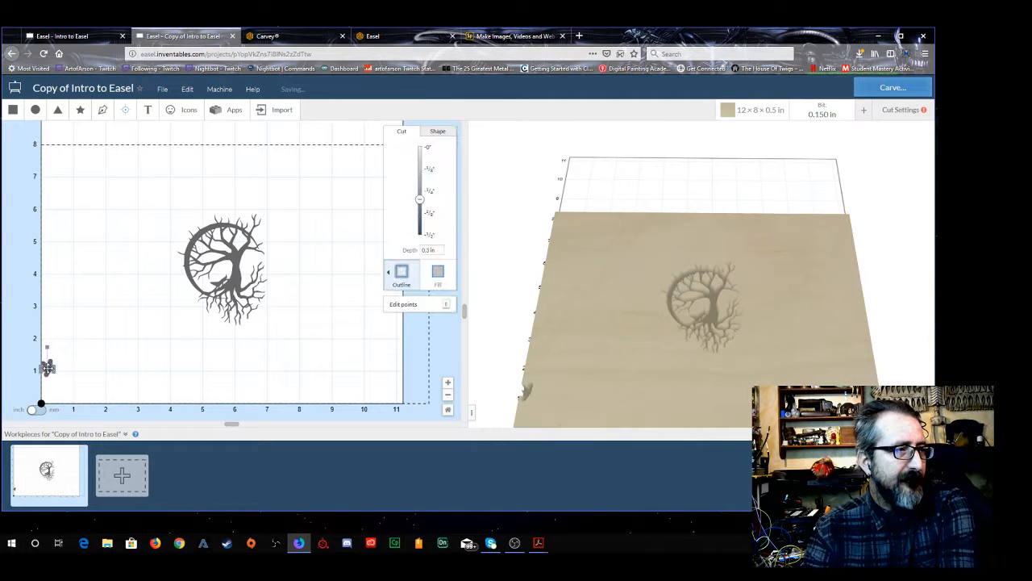
key("Delete")
left_click_drag(39, 350, 64, 379)
key("Delete")
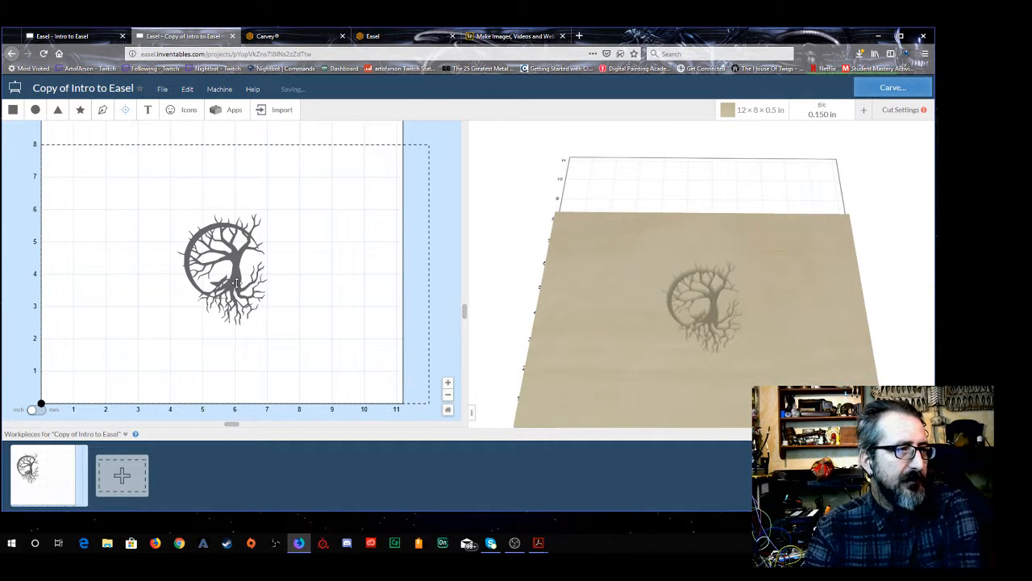
Enlarge the tree to about 5.5 by 6.8 in and place it on the left half of the workpiece
left_click(235, 283)
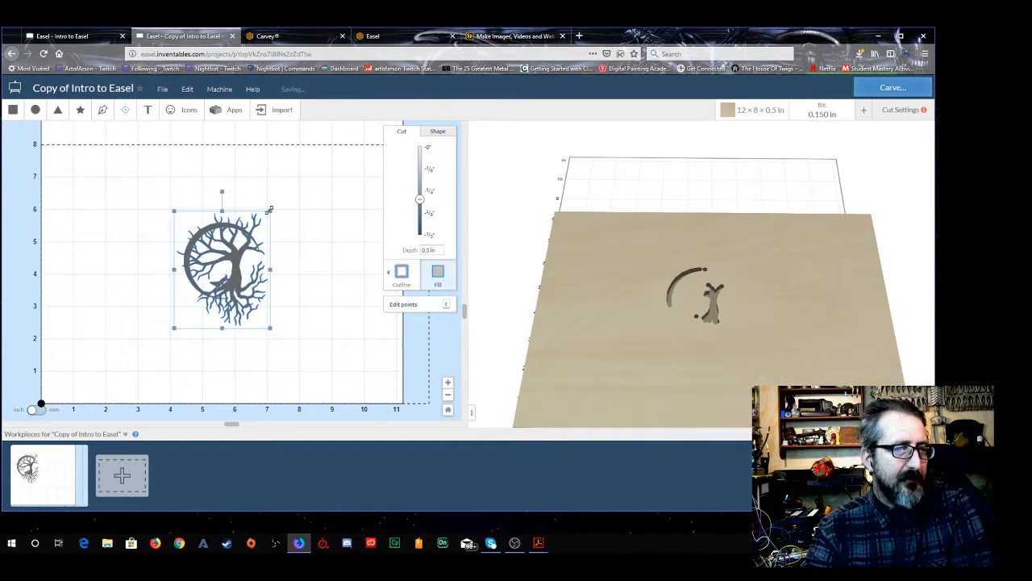
left_click_drag(269, 208, 295, 173)
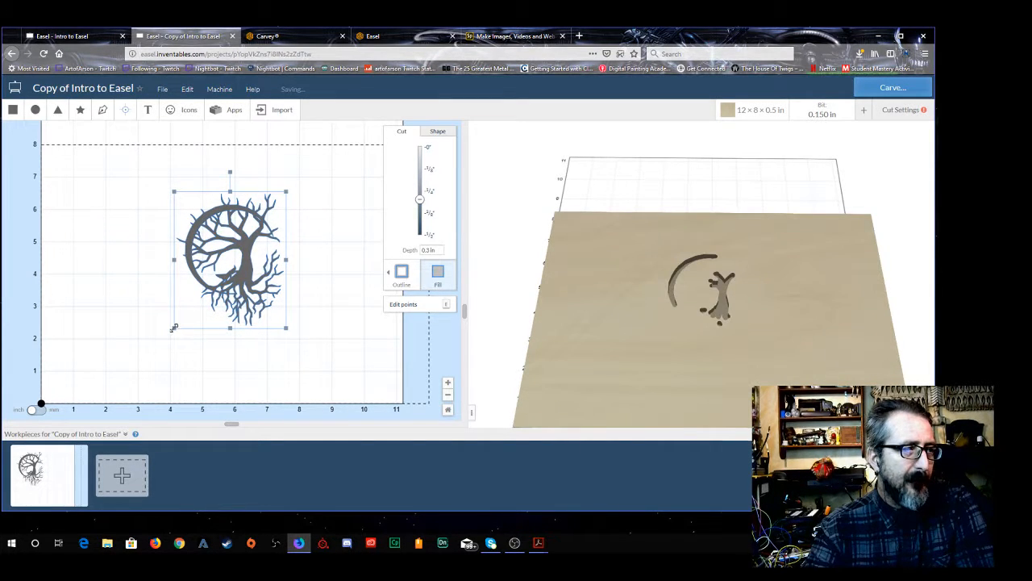
left_click_drag(174, 328, 74, 392)
left_click_drag(185, 300, 164, 270)
left_click_drag(228, 274, 181, 240)
left_click(298, 230)
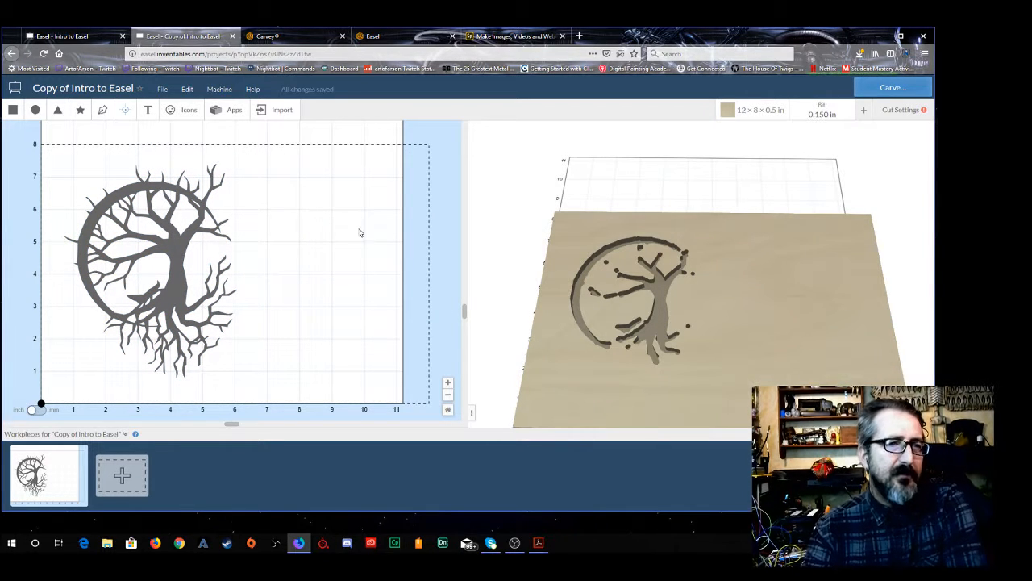
left_click_drag(178, 241, 169, 249)
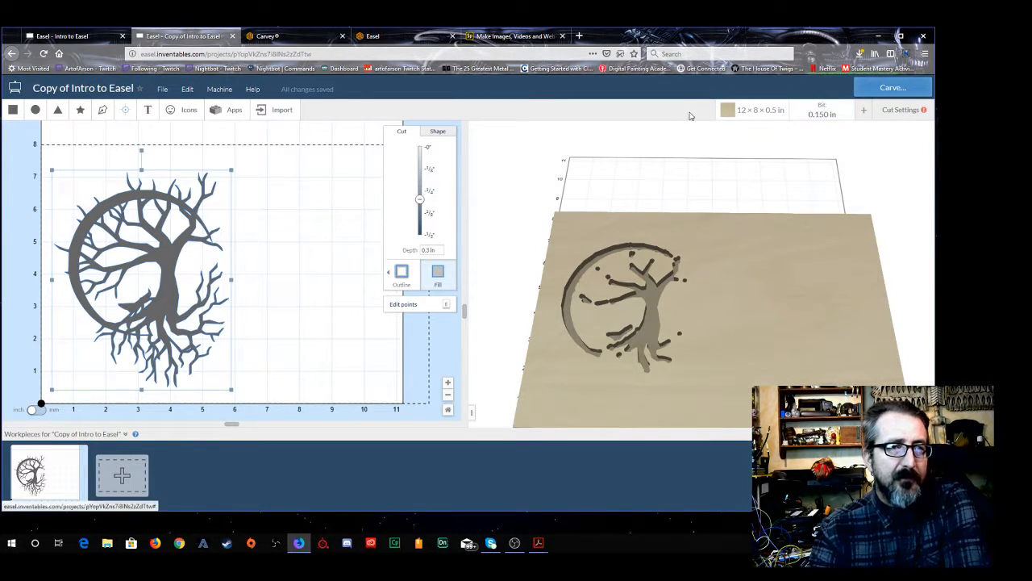
Try Hard Maple as the workpiece material, and change the material type to Aluminum
left_click(751, 113)
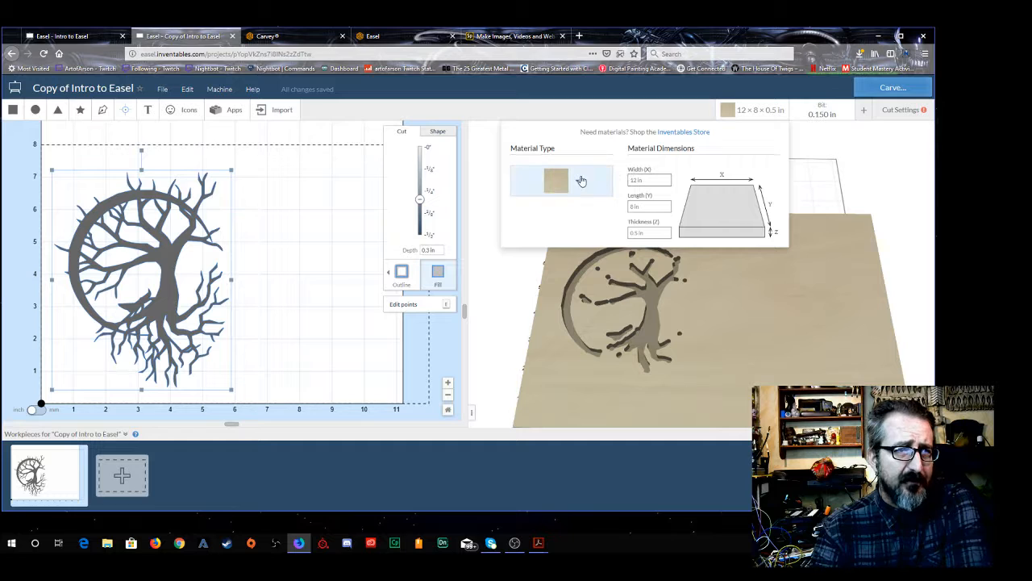
left_click(577, 185)
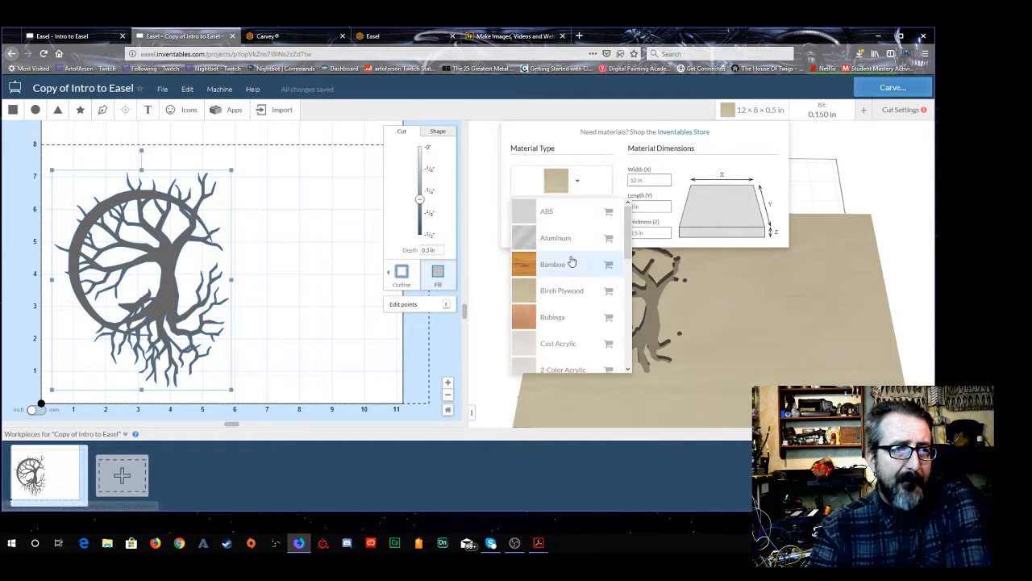
scroll(571, 326, "down", 5)
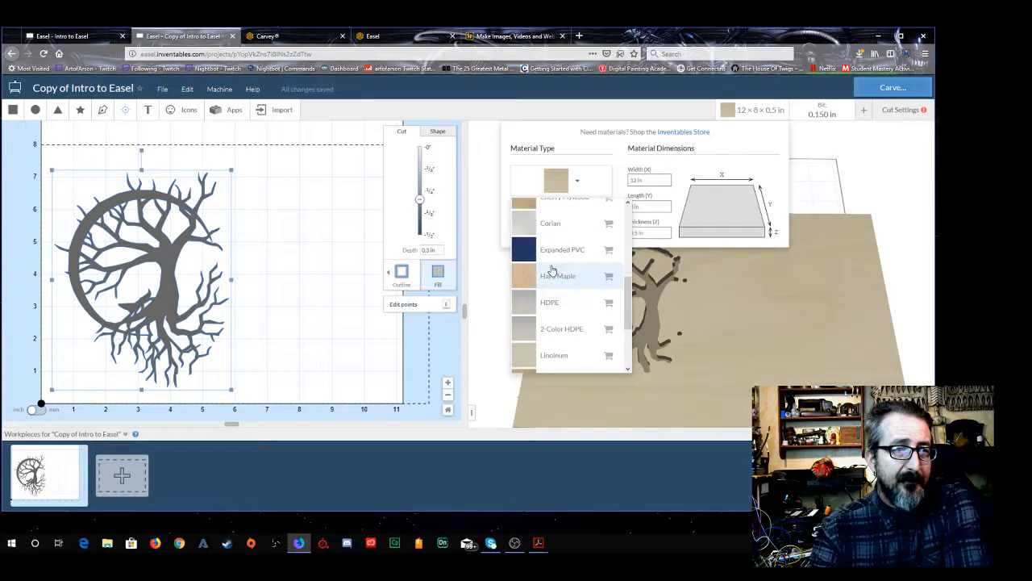
left_click(555, 276)
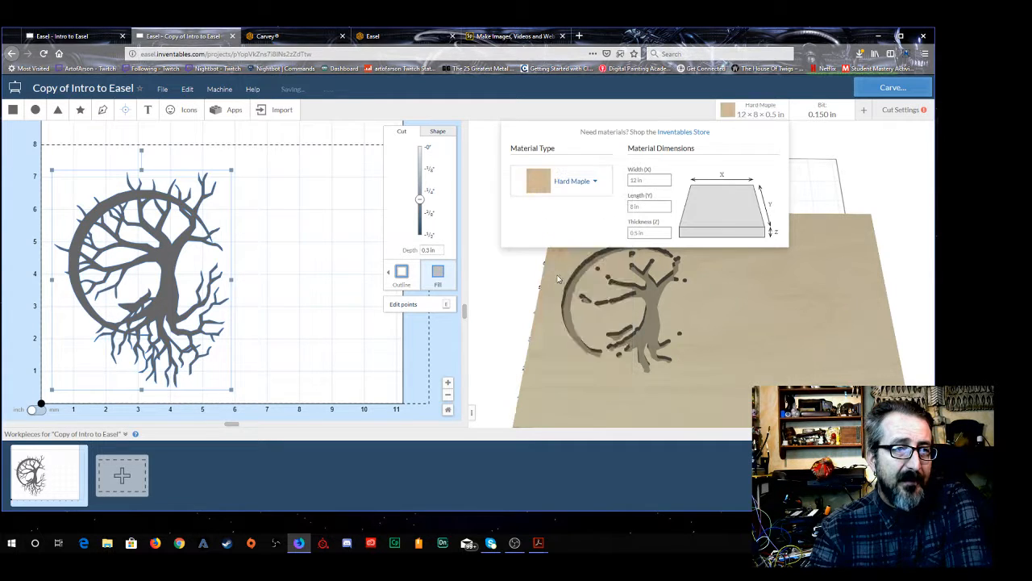
left_click(590, 181)
scroll(578, 331, "up", 5)
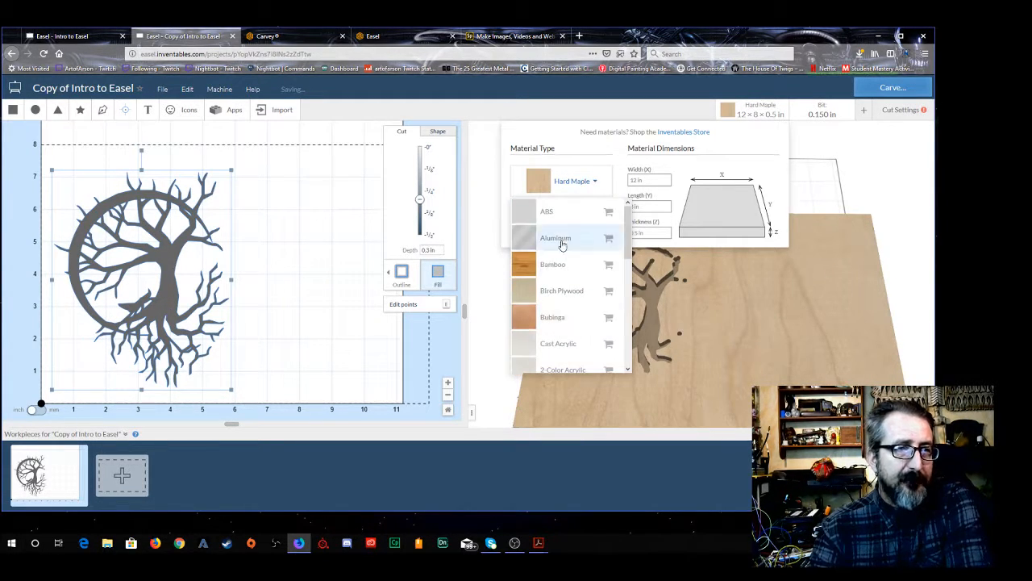
left_click(562, 236)
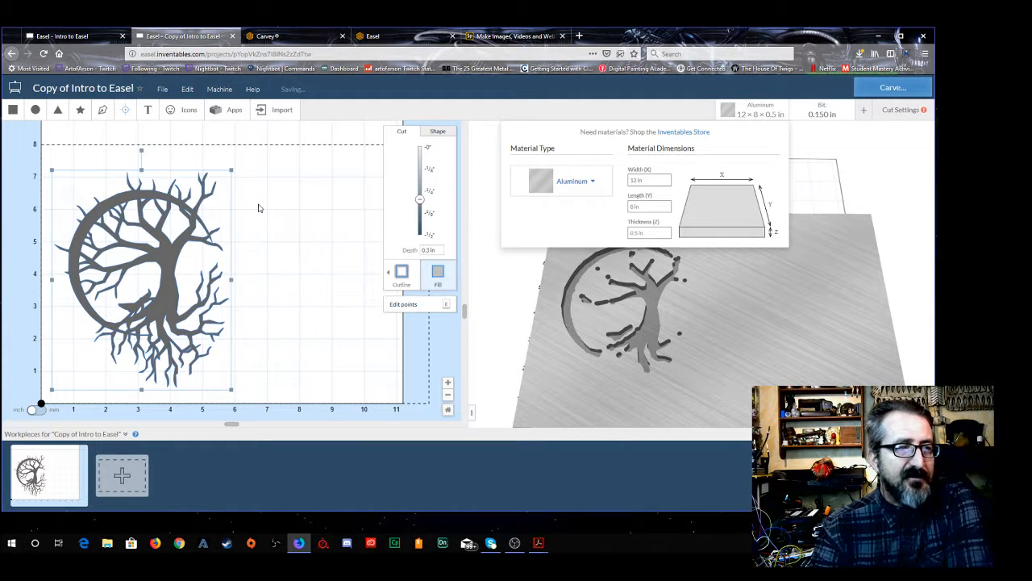
Try the 1/32 in upcut end mill, and change the bit to the 1/8 in straight cut end mill
left_click(823, 113)
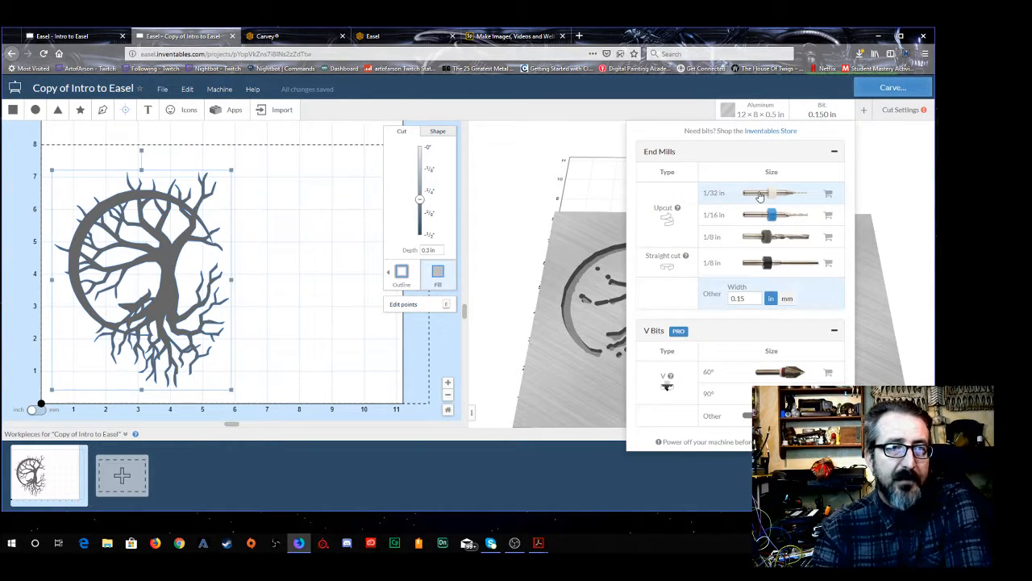
left_click(759, 195)
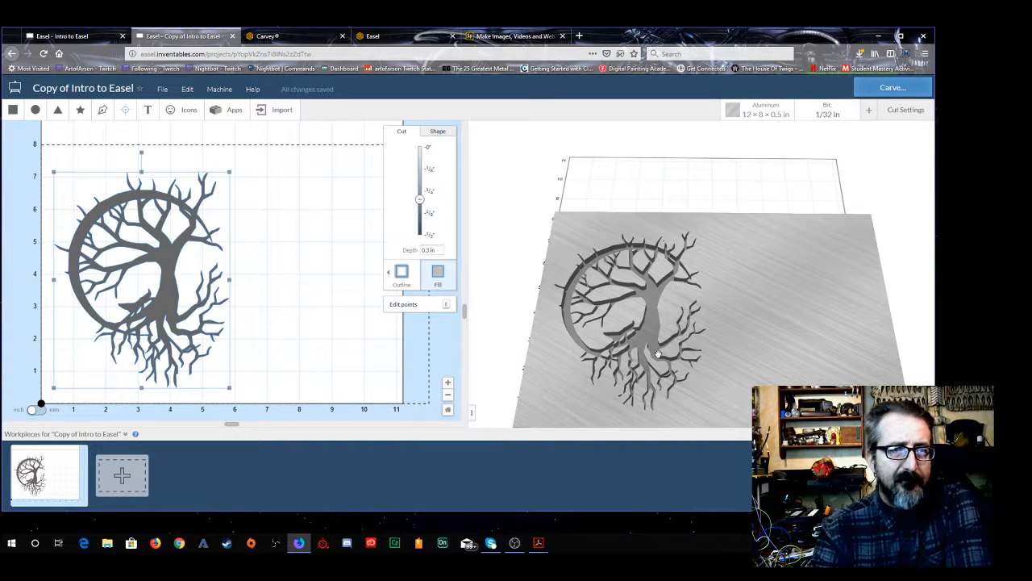
mouse_move(825, 109)
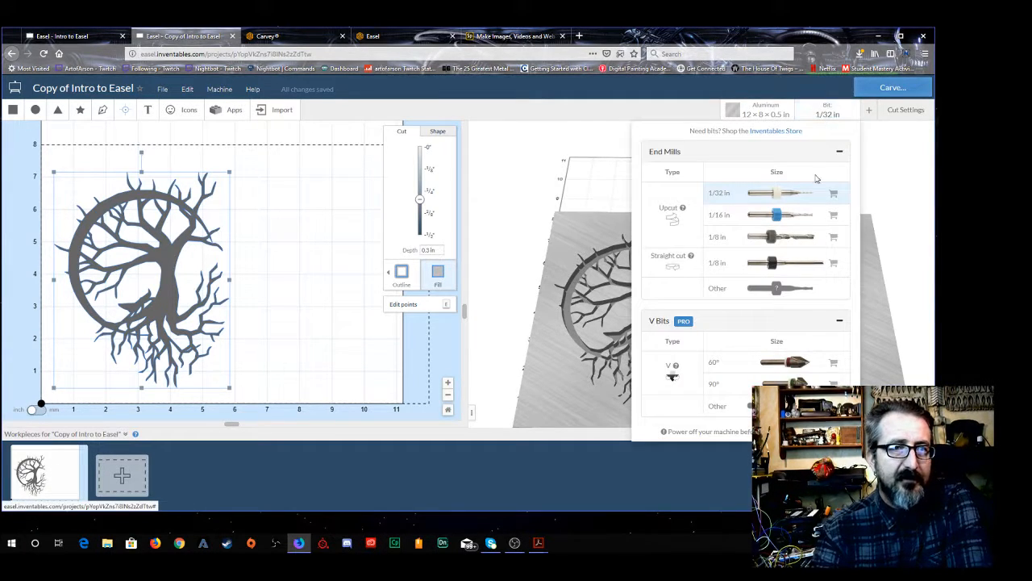
left_click(778, 263)
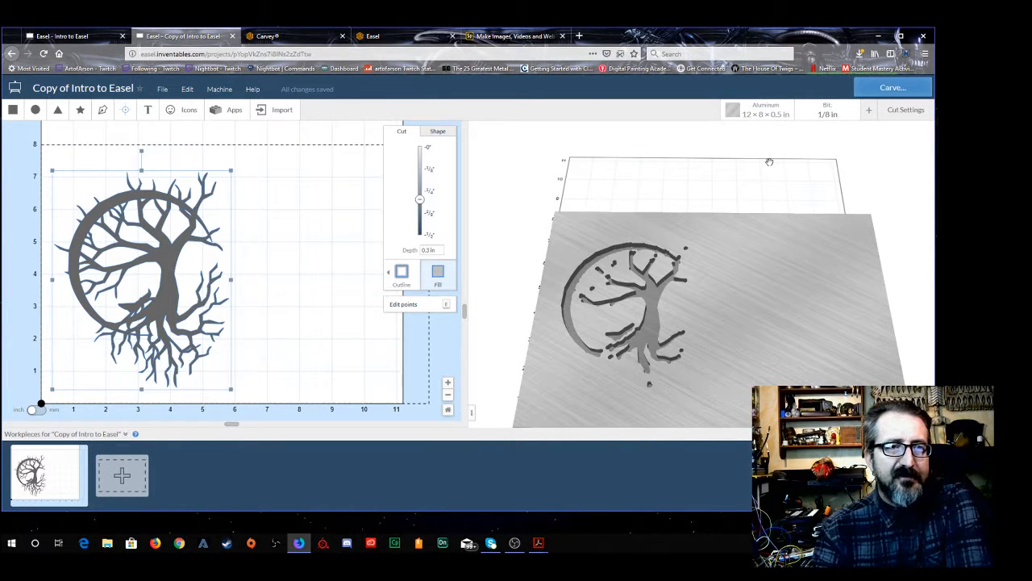
left_click(818, 114)
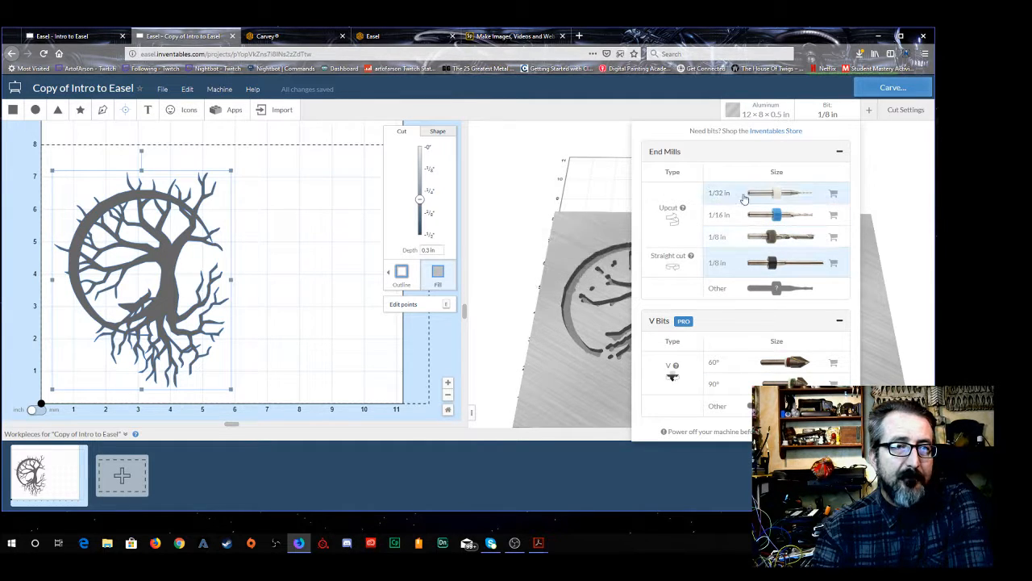
left_click(894, 138)
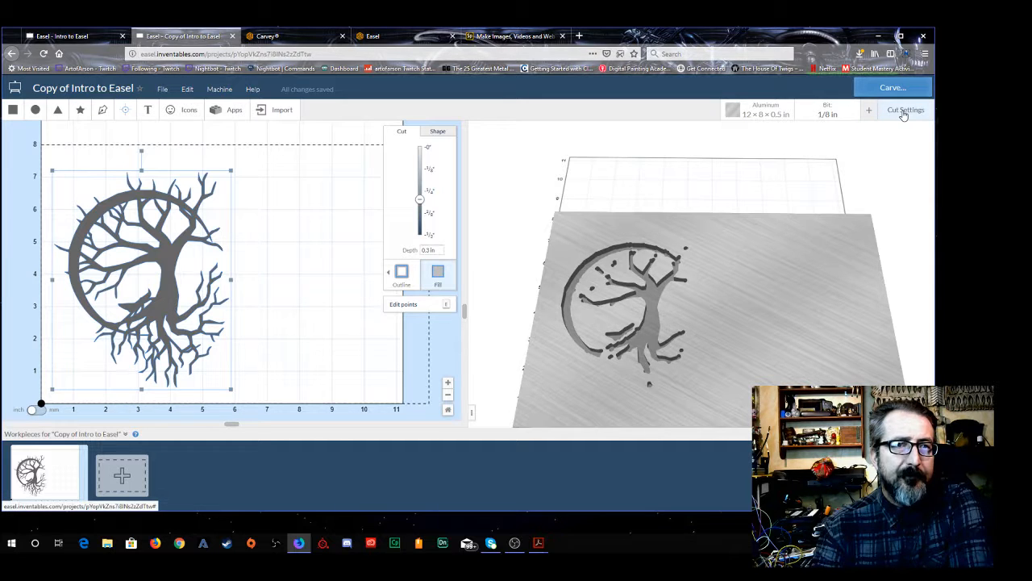
Review the recommended feed rate, plunge rate and depth per pass for cutting aluminum with the selected bit
left_click(904, 111)
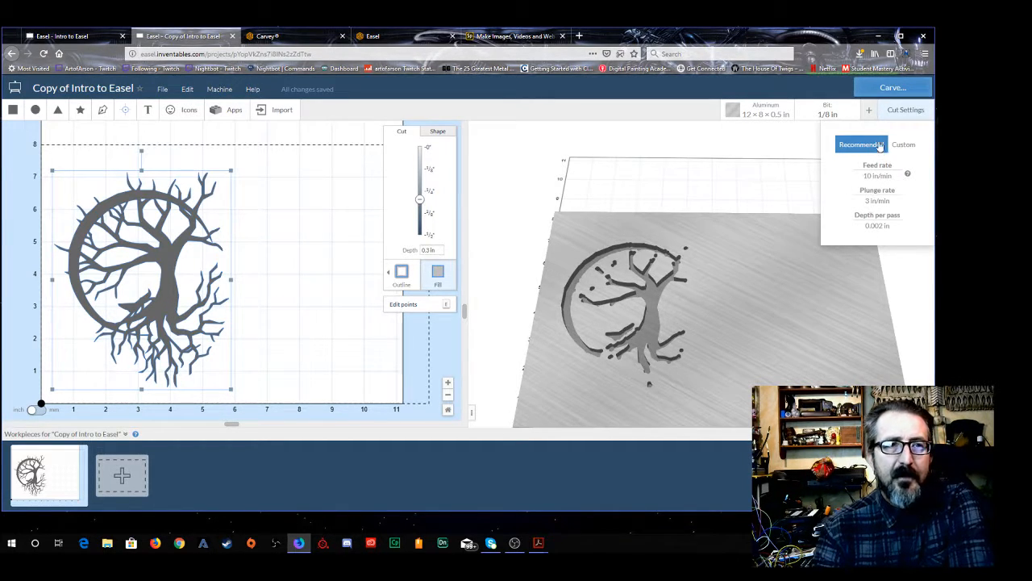
left_click(771, 115)
left_click(906, 110)
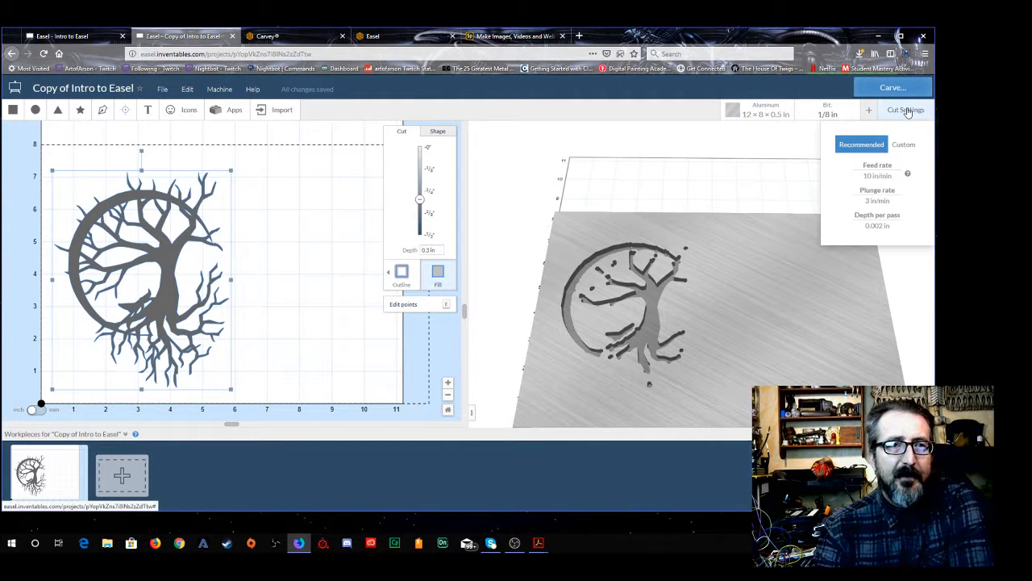
left_click(907, 110)
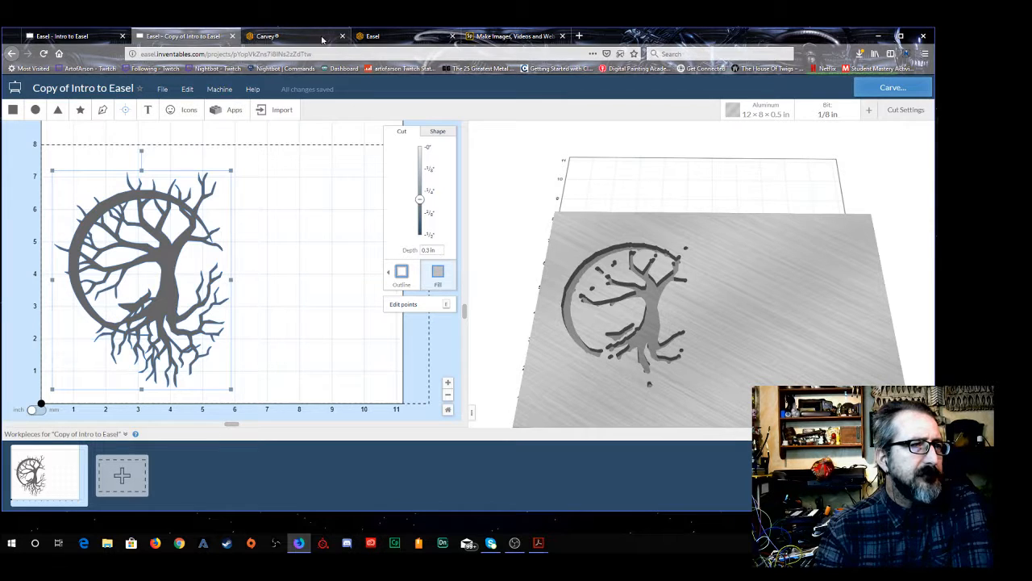
Open the saved Game Design Academy mushroom project from the project list of the Intro to Easel design
left_click(78, 37)
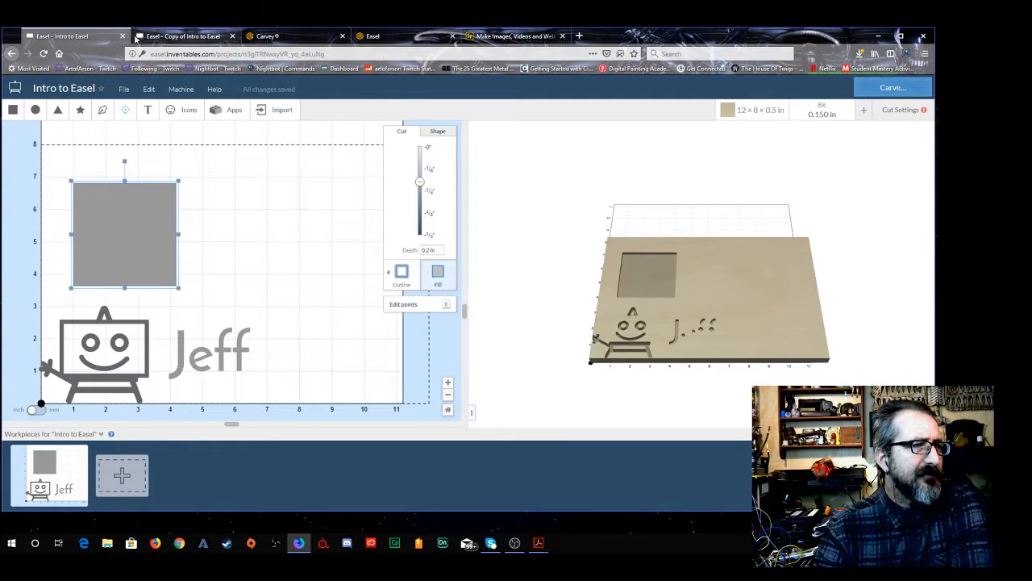
left_click(127, 89)
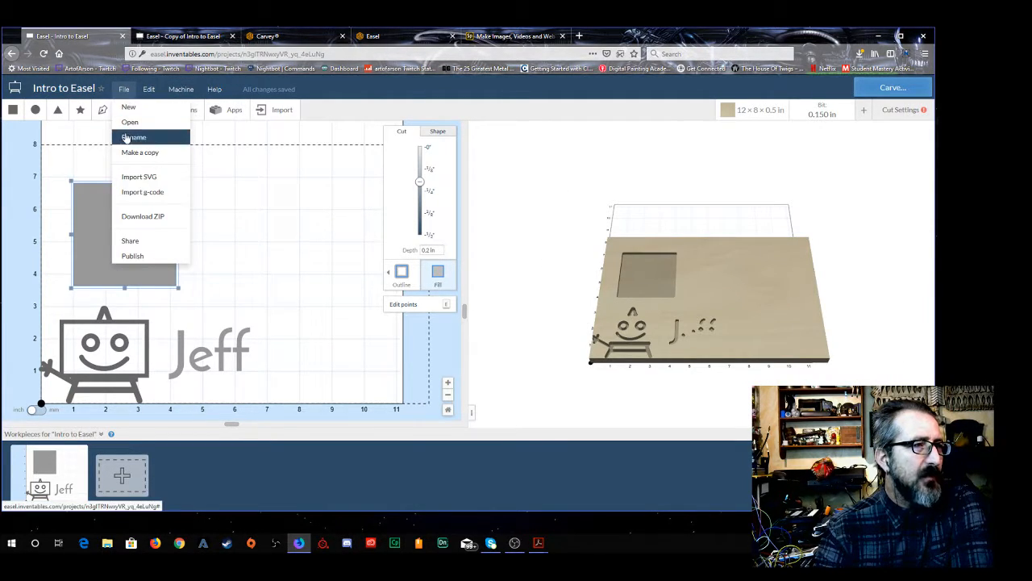
left_click(128, 122)
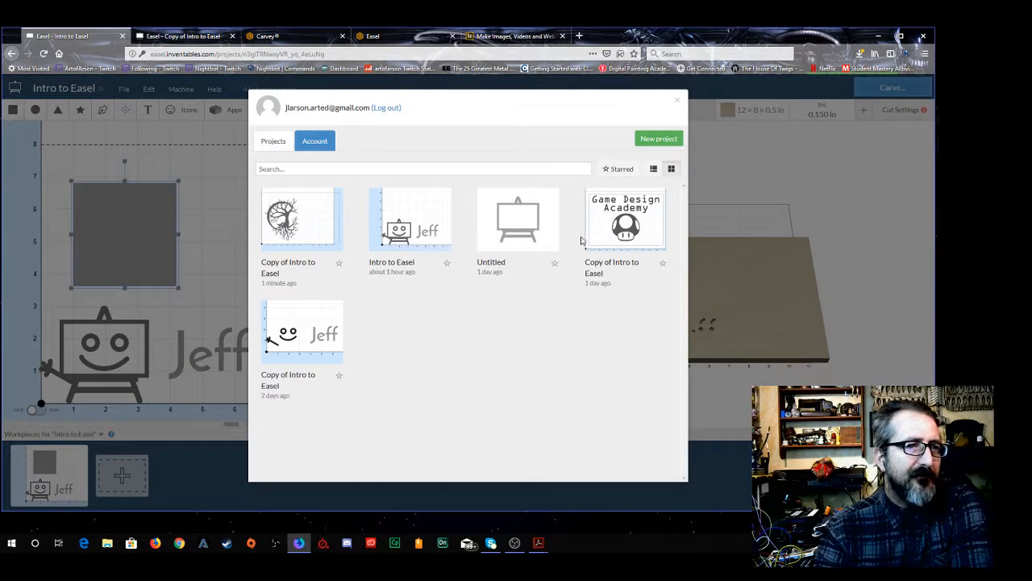
left_click(594, 215)
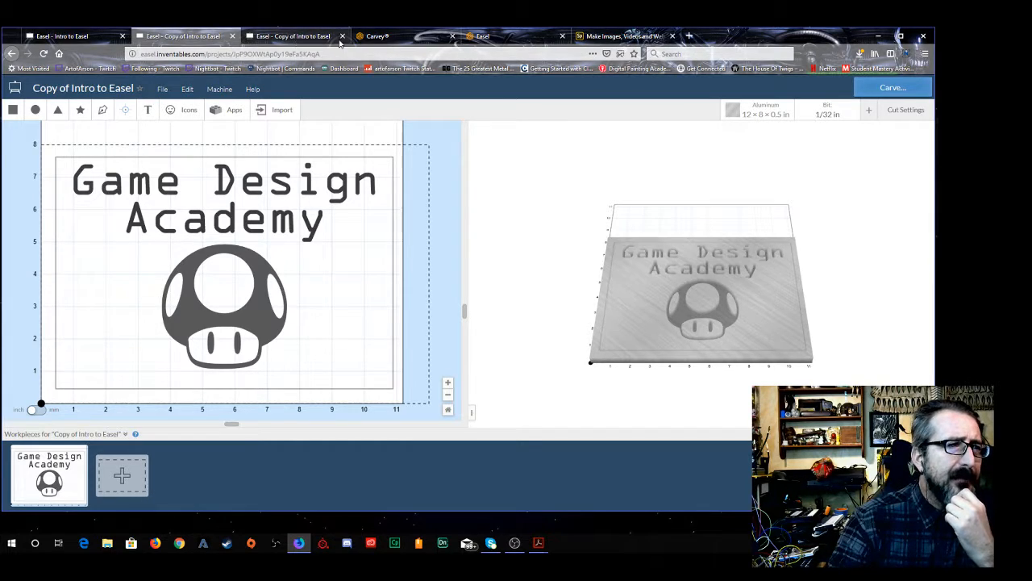
Switch to the Inventables Carvey page, launch Easel from the site's Easel page, and start a blank project
left_click(387, 36)
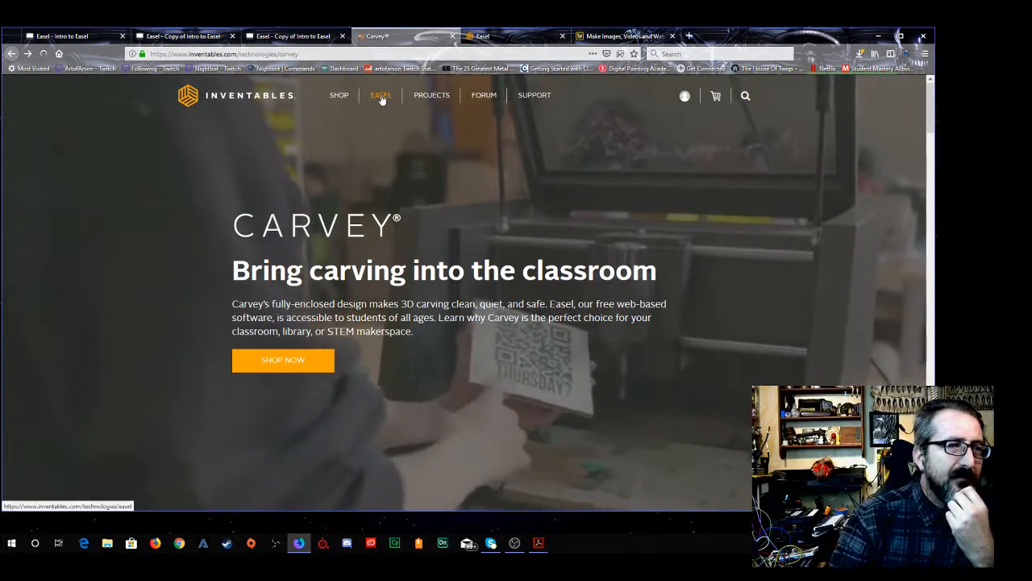
left_click(380, 96)
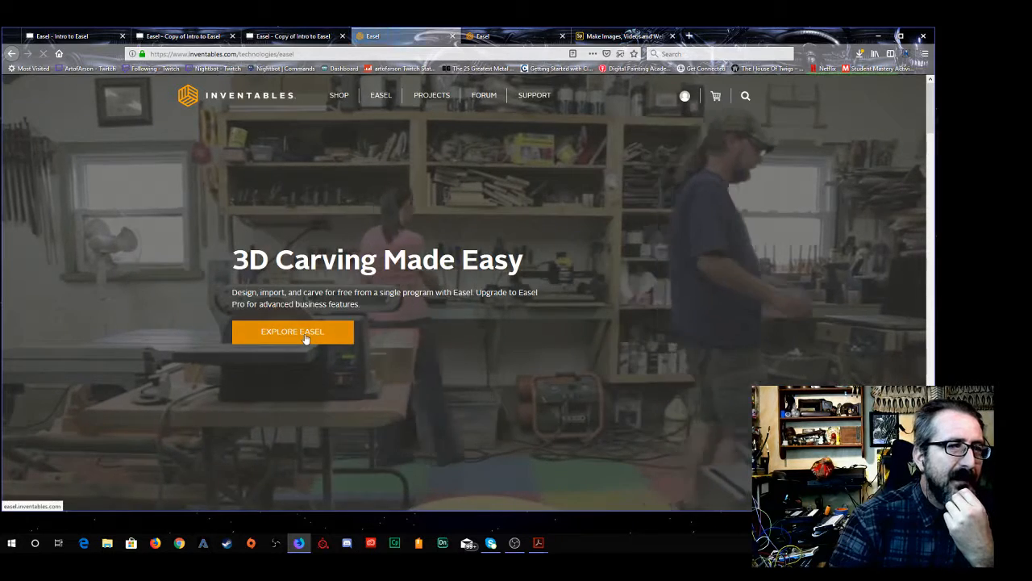
left_click(306, 337)
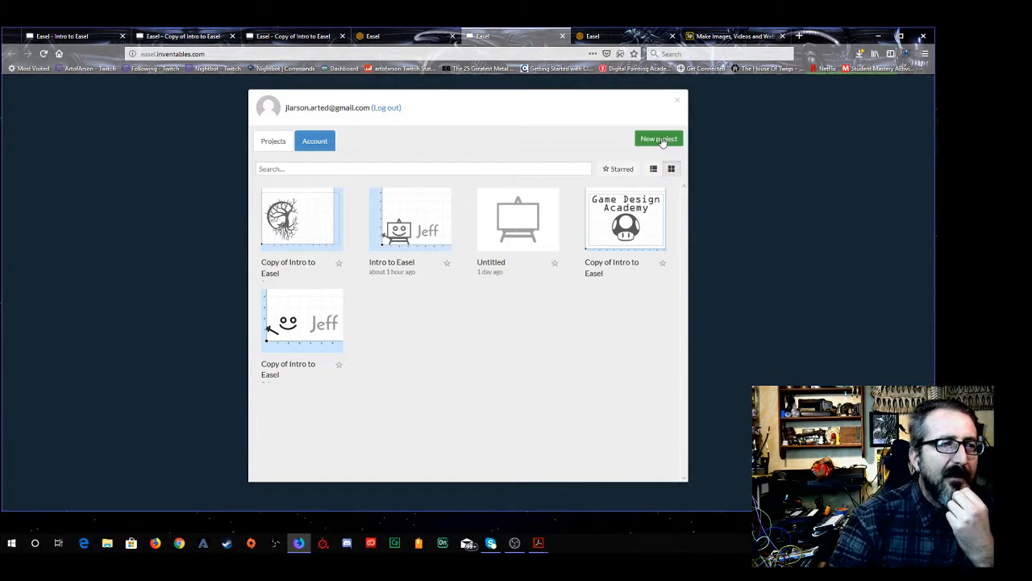
left_click(679, 101)
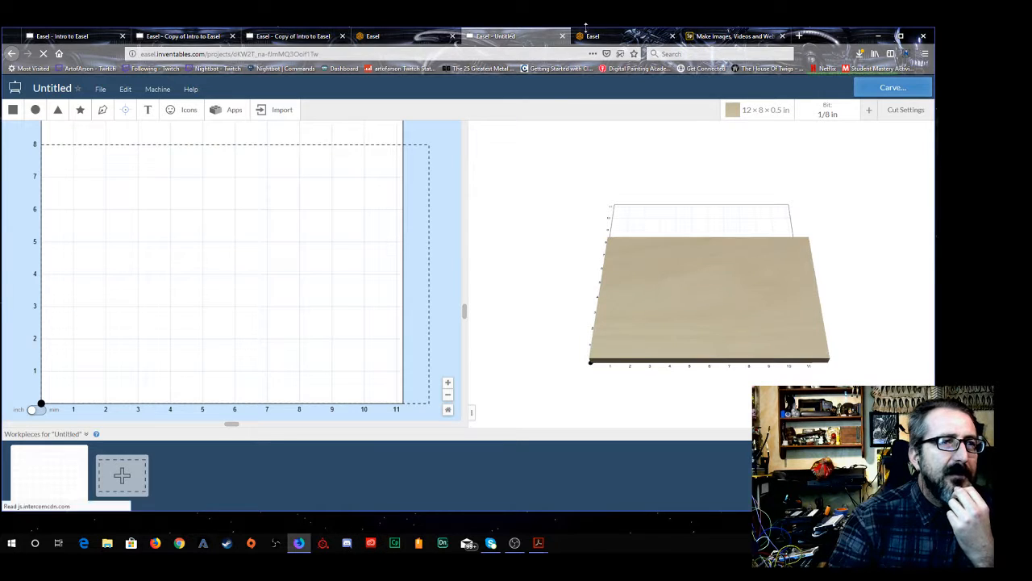
Return to the Inventables website, open its Projects page, and browse the project categories and featured collections
left_click(427, 38)
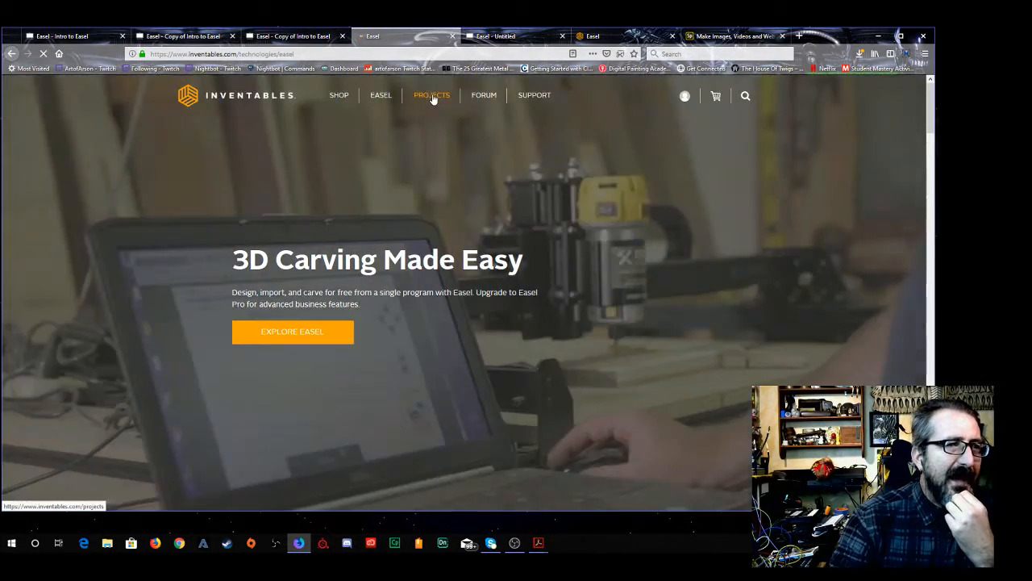
left_click(433, 96)
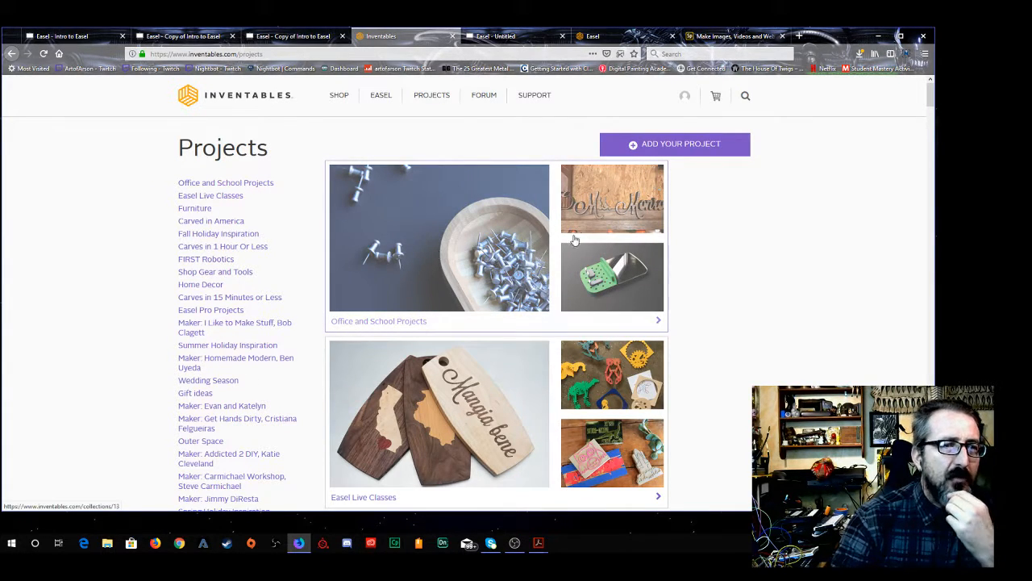
scroll(565, 258, "down", 3)
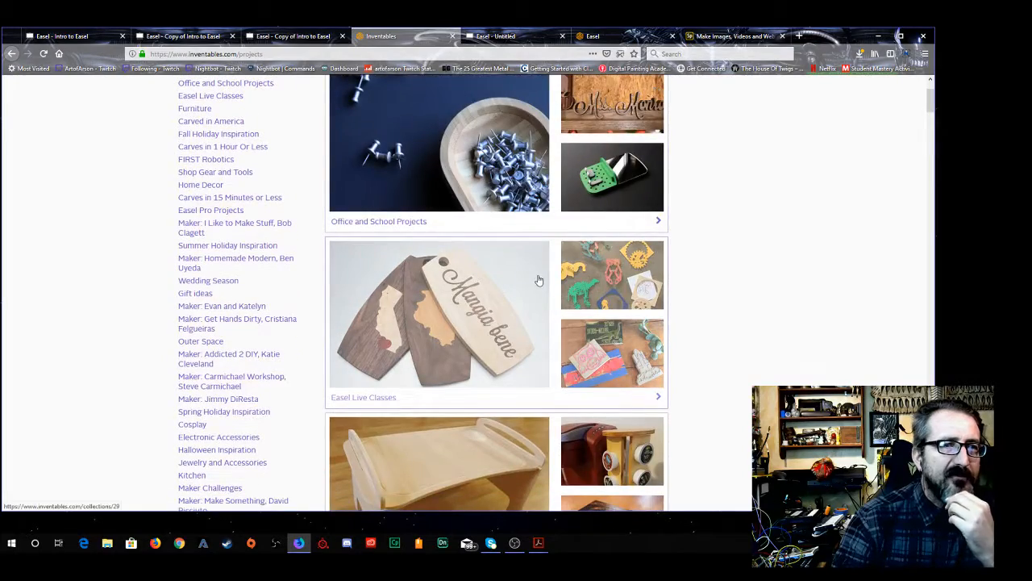
scroll(539, 280, "up", 3)
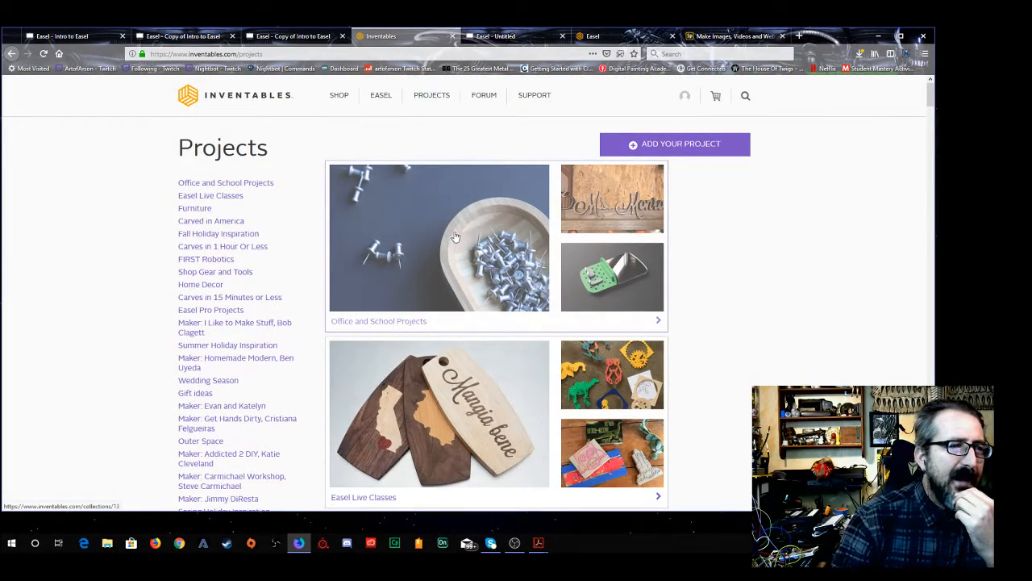
scroll(453, 241, "down", 15)
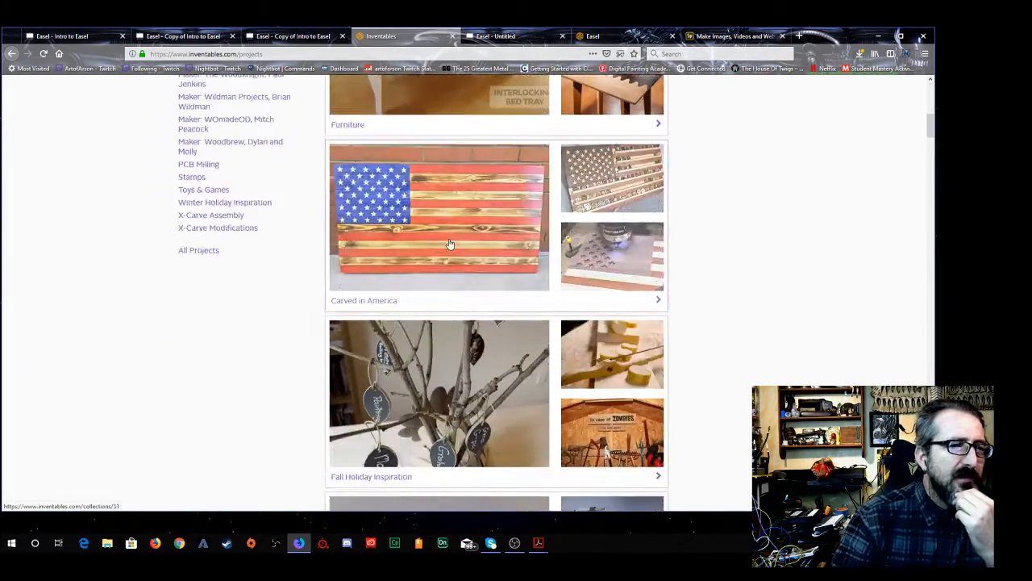
scroll(216, 202, "up", 1)
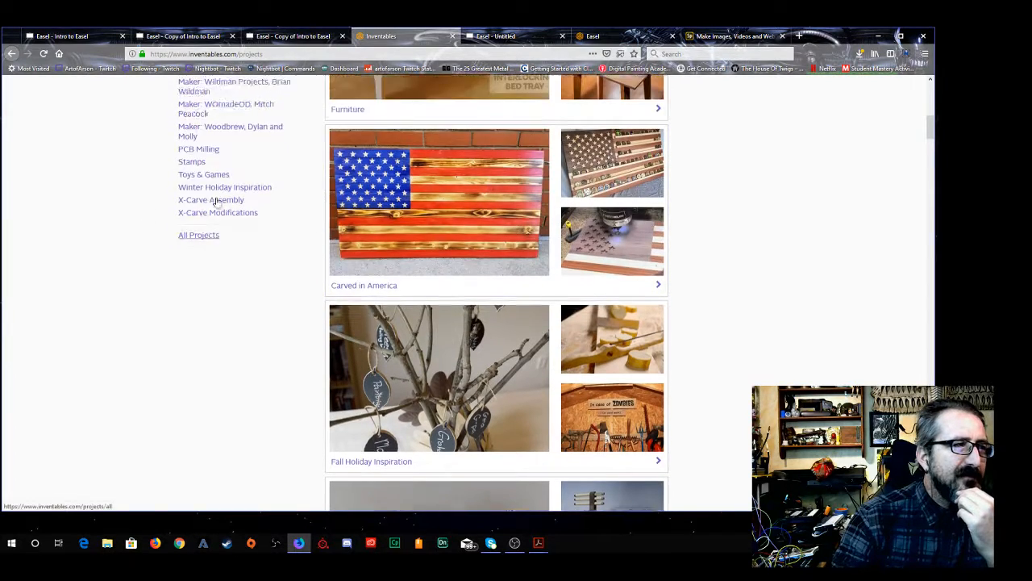
scroll(216, 202, "up", 3)
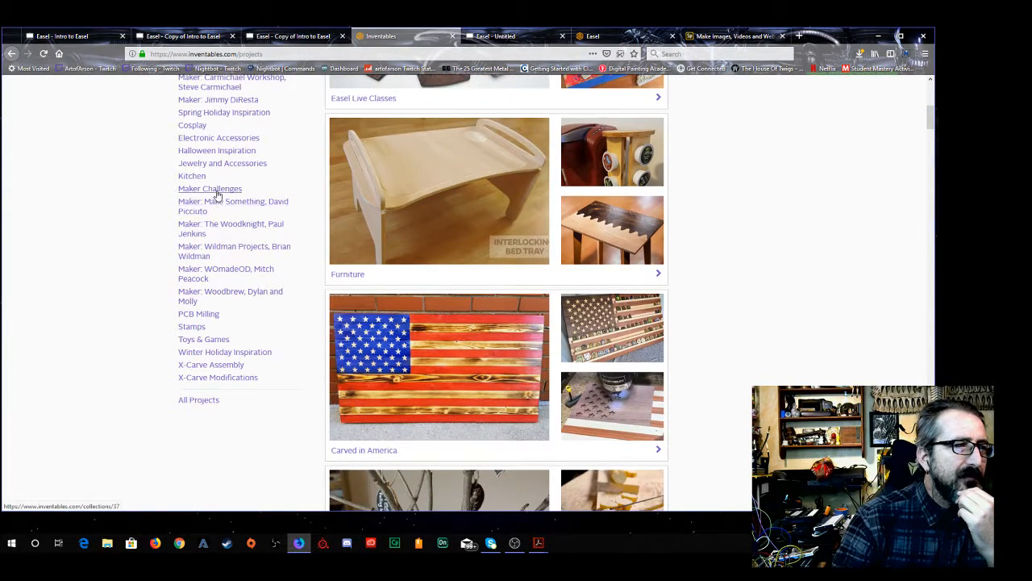
scroll(252, 234, "up", 2)
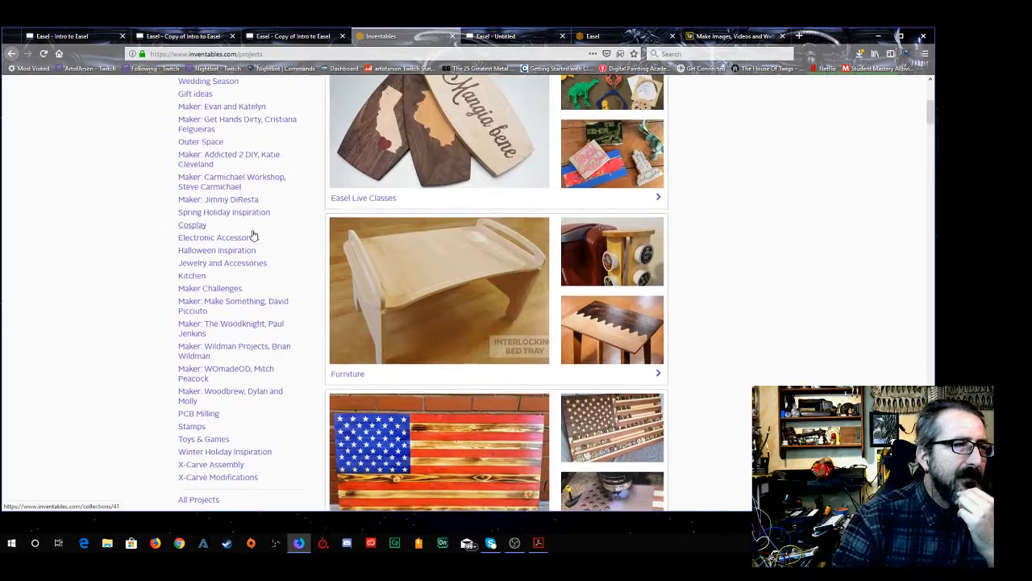
scroll(253, 235, "up", 5)
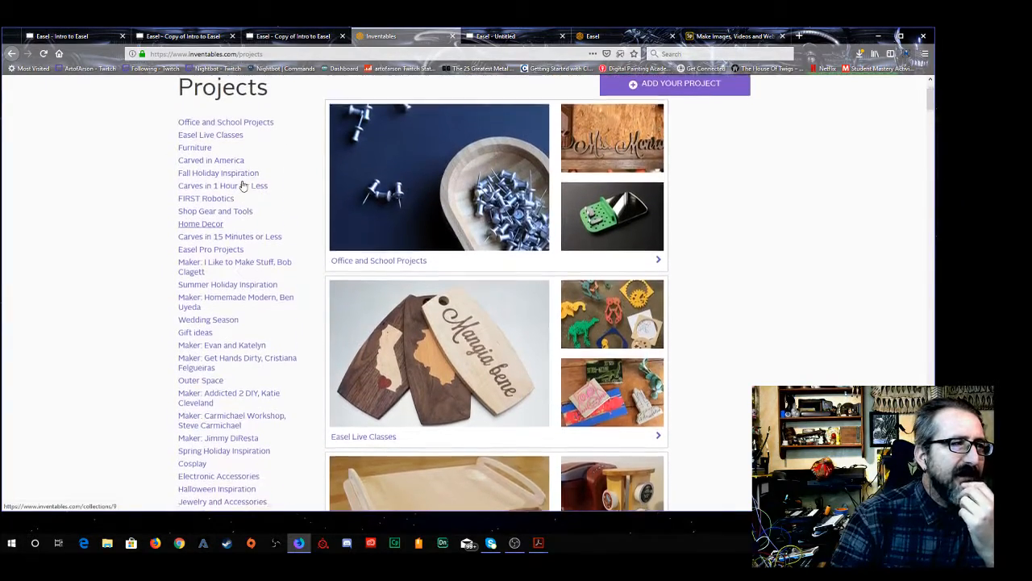
scroll(242, 185, "up", 2)
Open the Office and School Projects collection and look through its project ideas
left_click(240, 185)
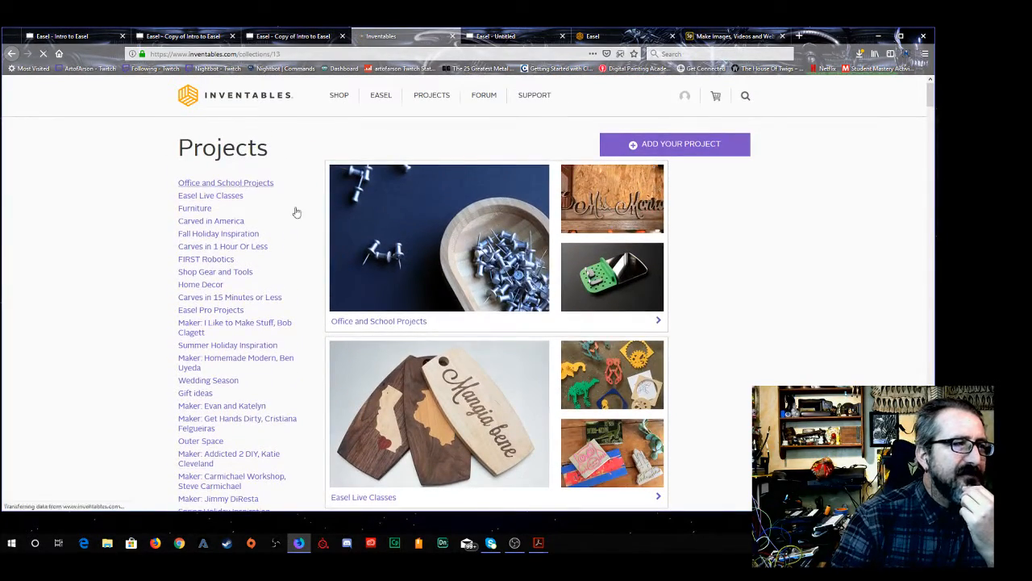
scroll(753, 328, "down", 6)
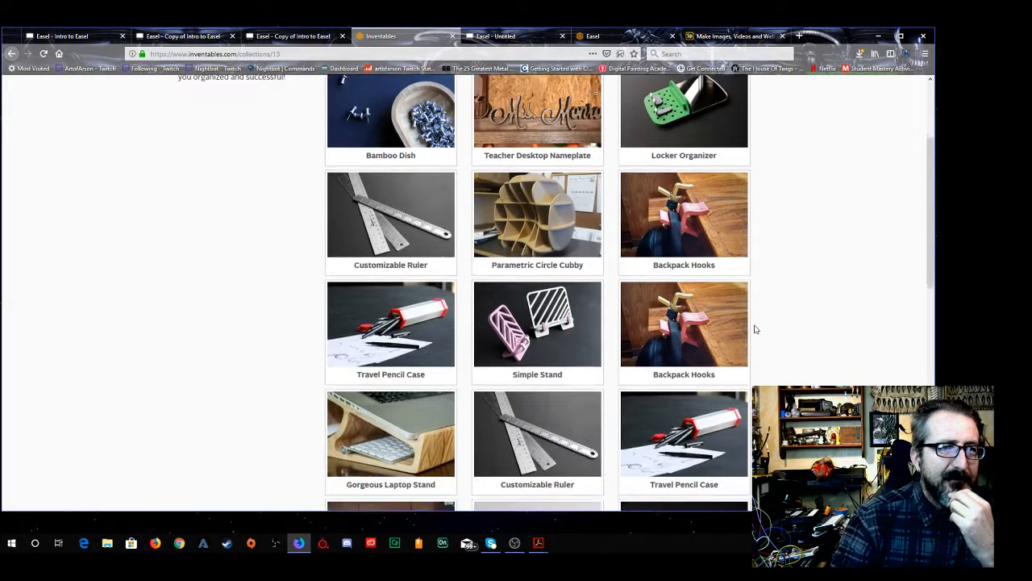
scroll(755, 329, "down", 8)
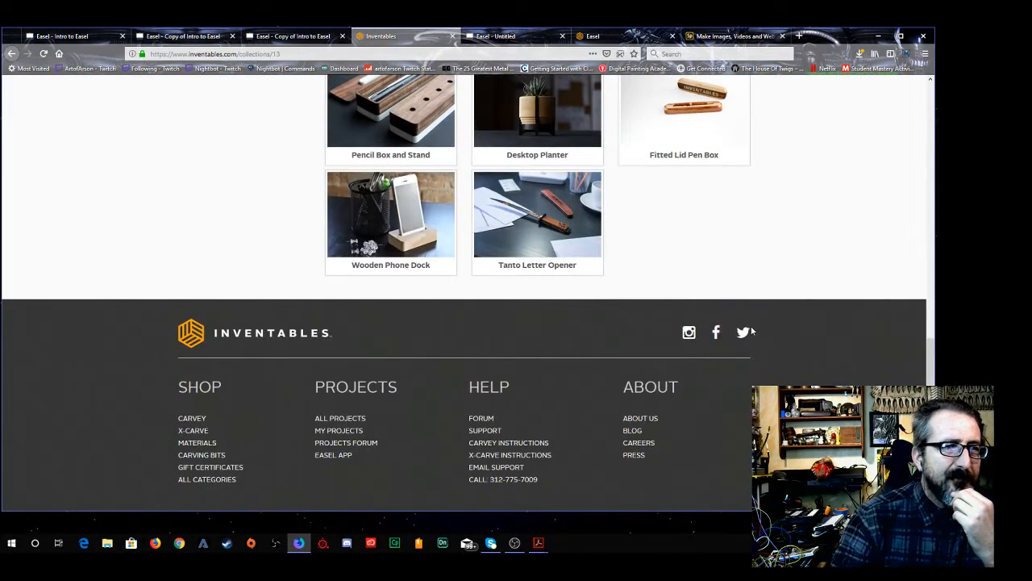
scroll(750, 331, "up", 6)
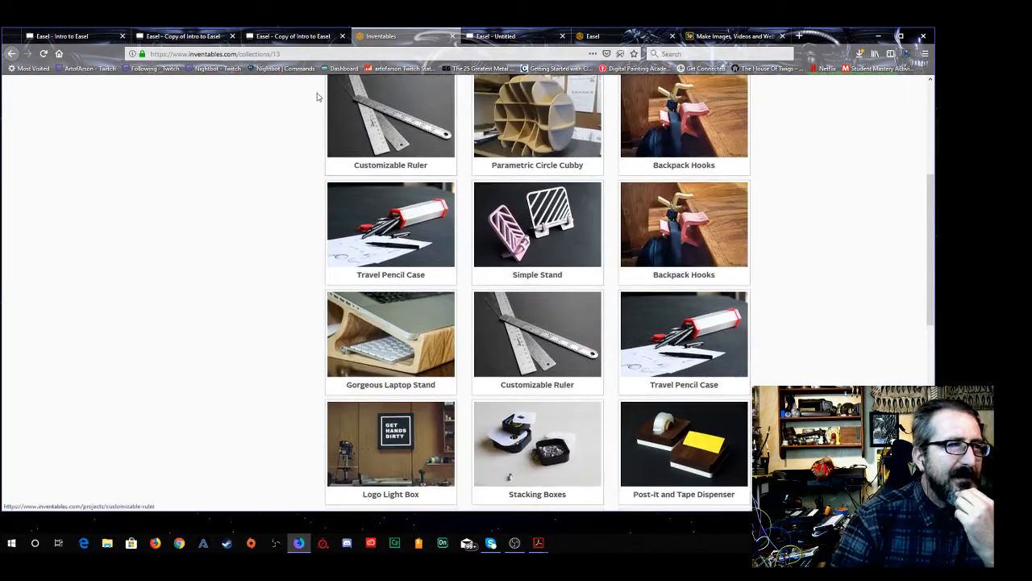
scroll(625, 190, "up", 5)
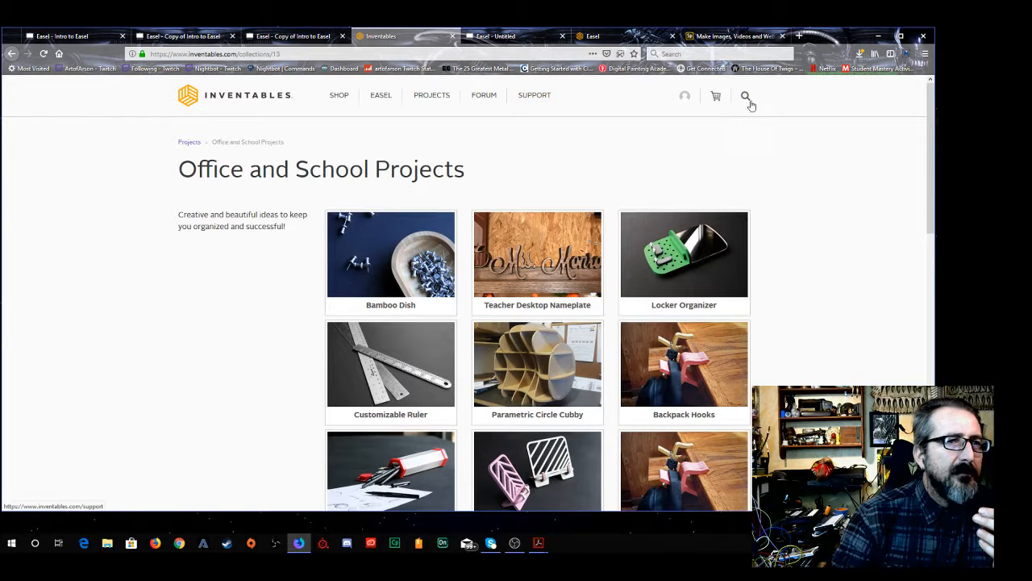
Check the Inventables shopping cart, and return to the Office and School Projects collection to review its project ideas
left_click(715, 97)
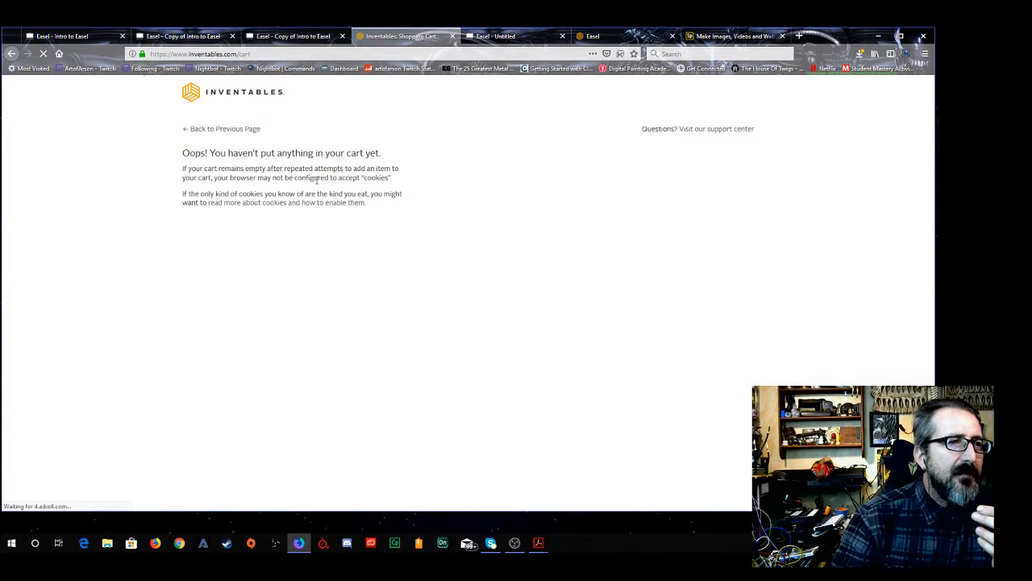
left_click(226, 129)
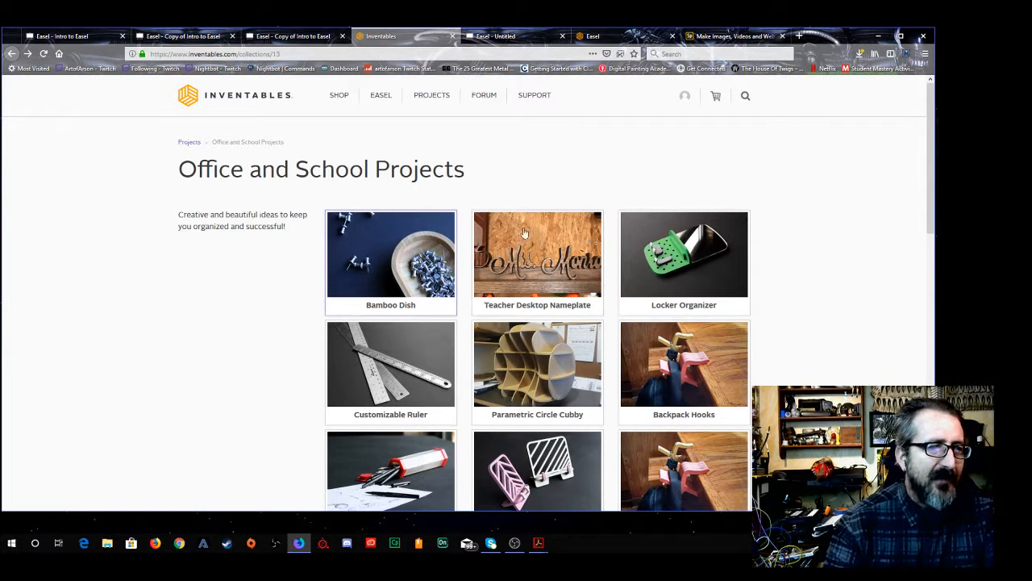
scroll(436, 346, "down", 3)
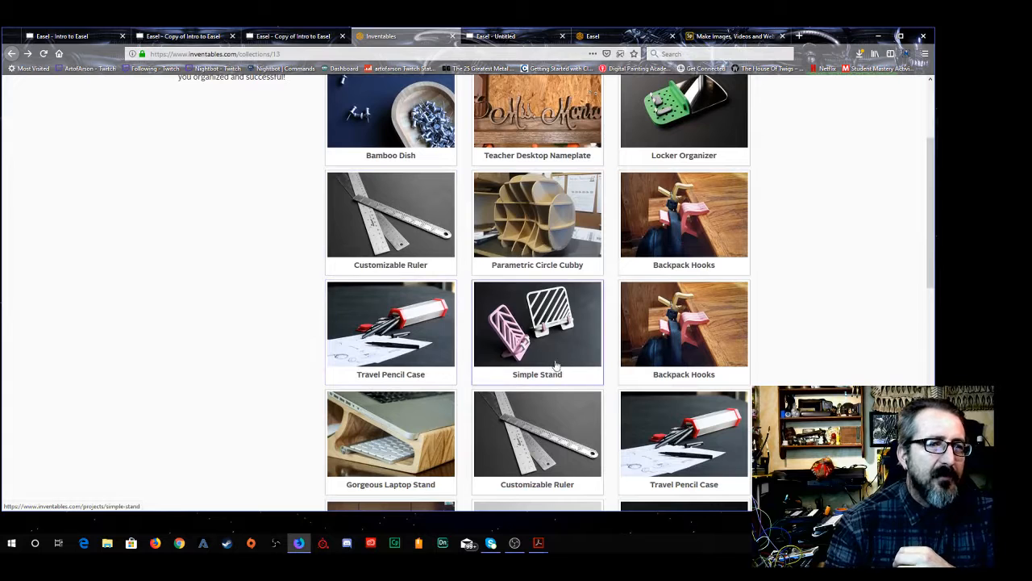
scroll(387, 427, "down", 4)
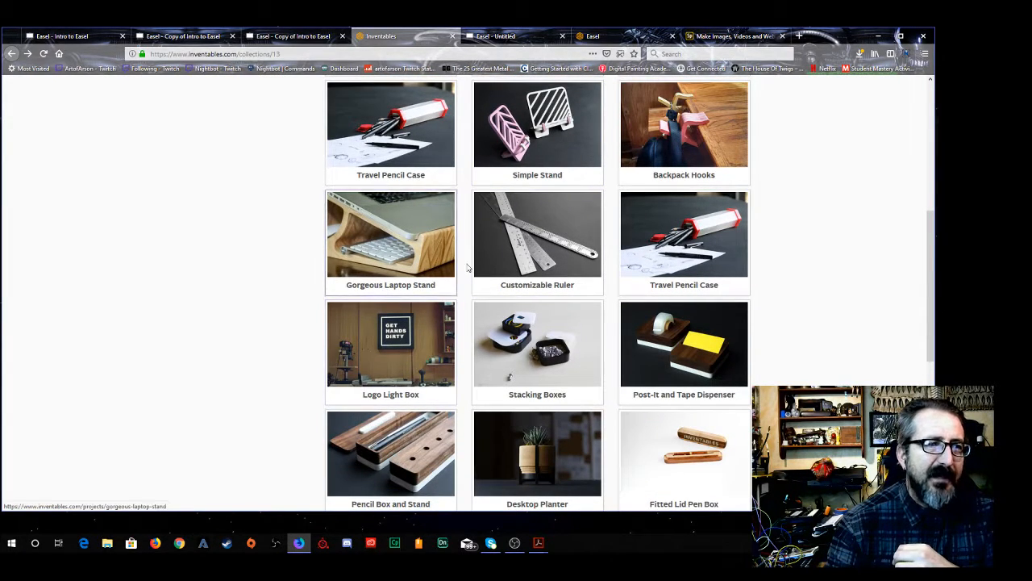
Look through the remaining project ideas at the end of the Office and School Projects collection
scroll(492, 310, "down", 2)
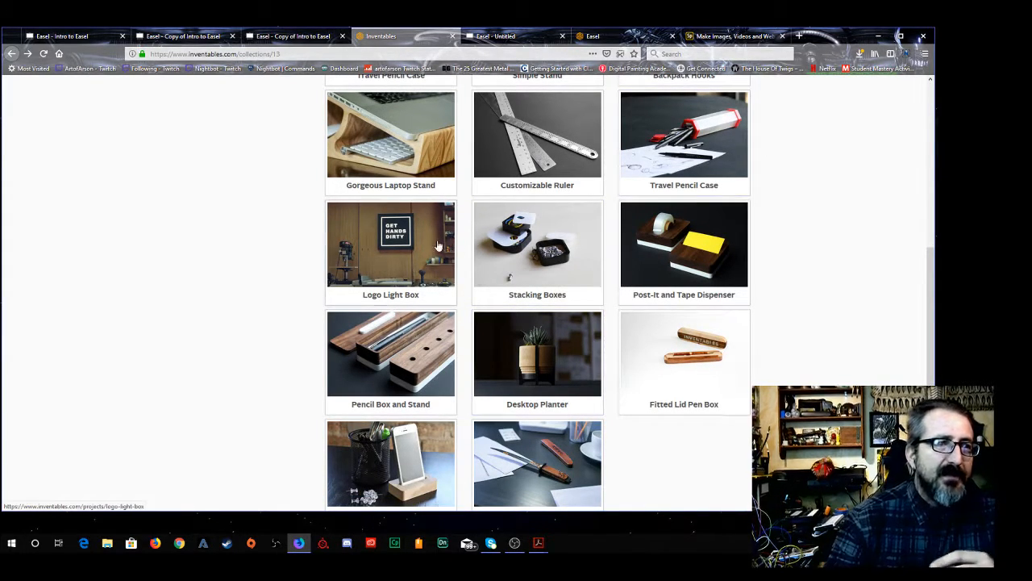
scroll(440, 248, "up", 5)
scroll(442, 250, "up", 1)
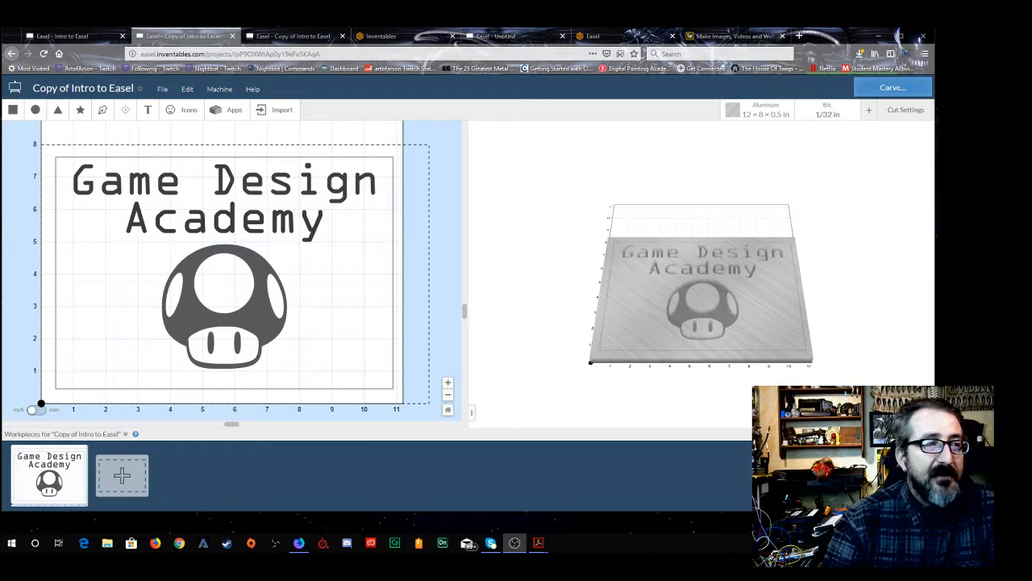
Return to the Inventables website, open the X-Carve machine's shop page, and look over its introduction
left_click(388, 38)
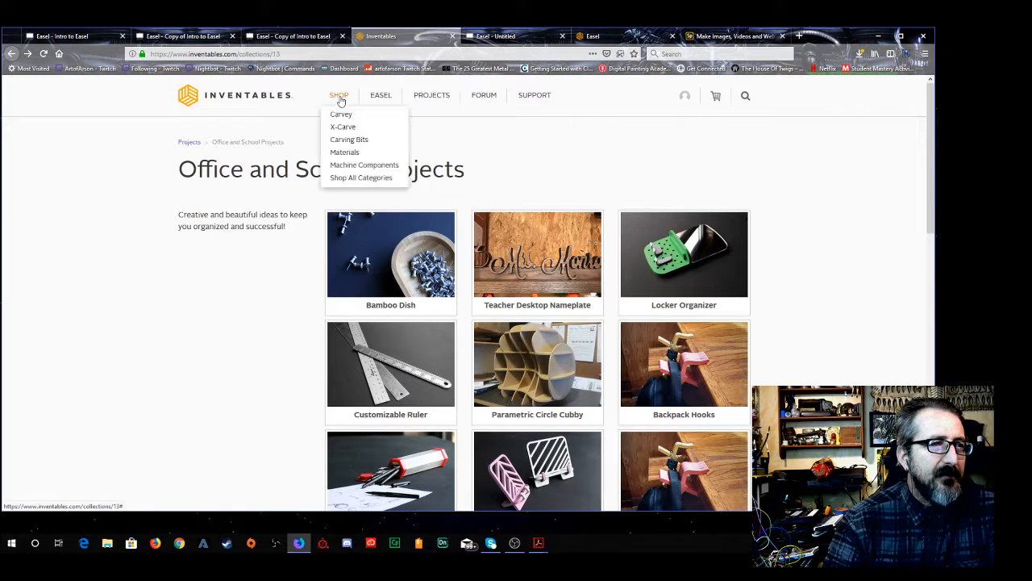
left_click(346, 116)
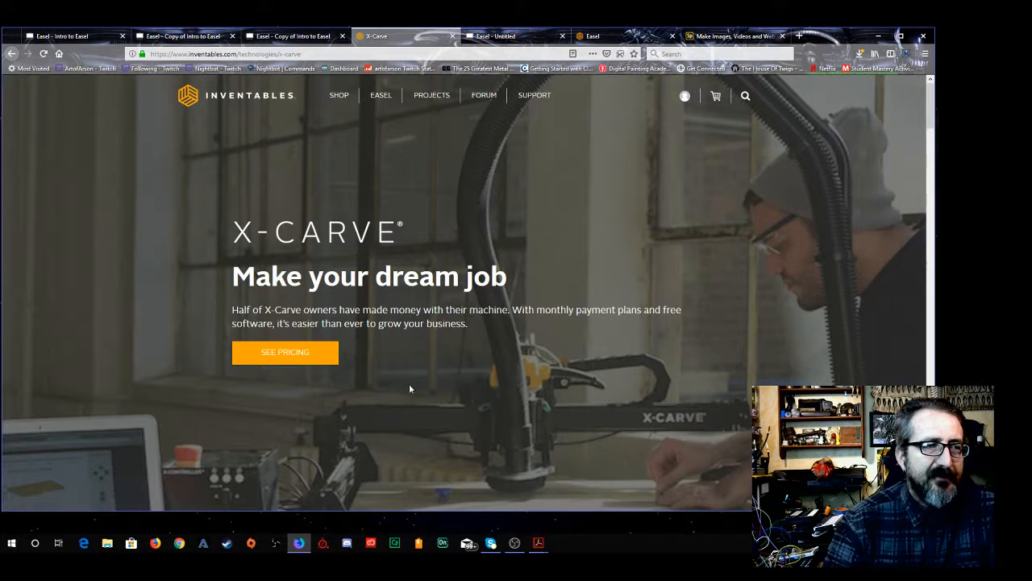
scroll(508, 300, "down", 2)
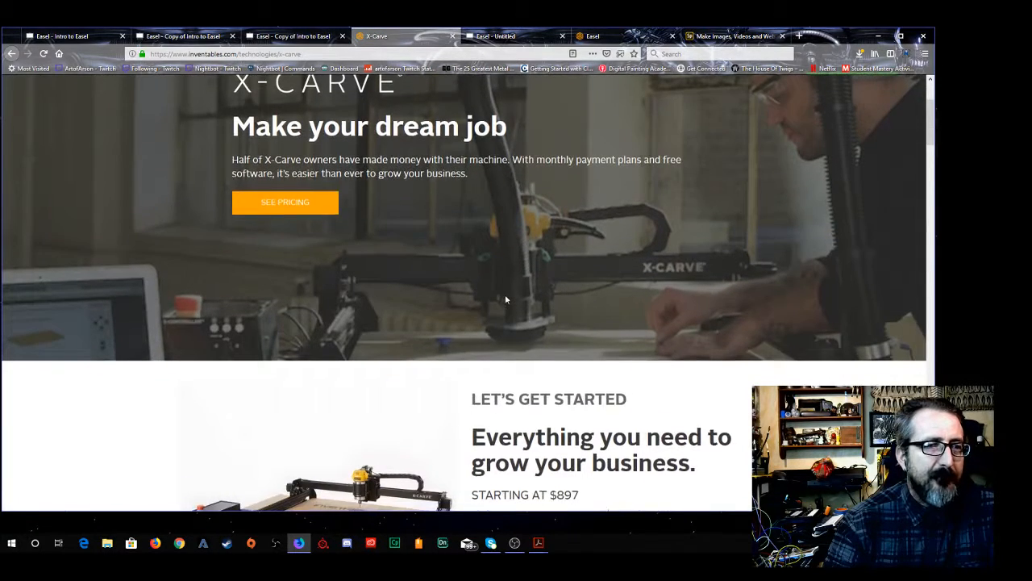
scroll(507, 295, "down", 2)
scroll(509, 298, "up", 3)
scroll(509, 299, "up", 2)
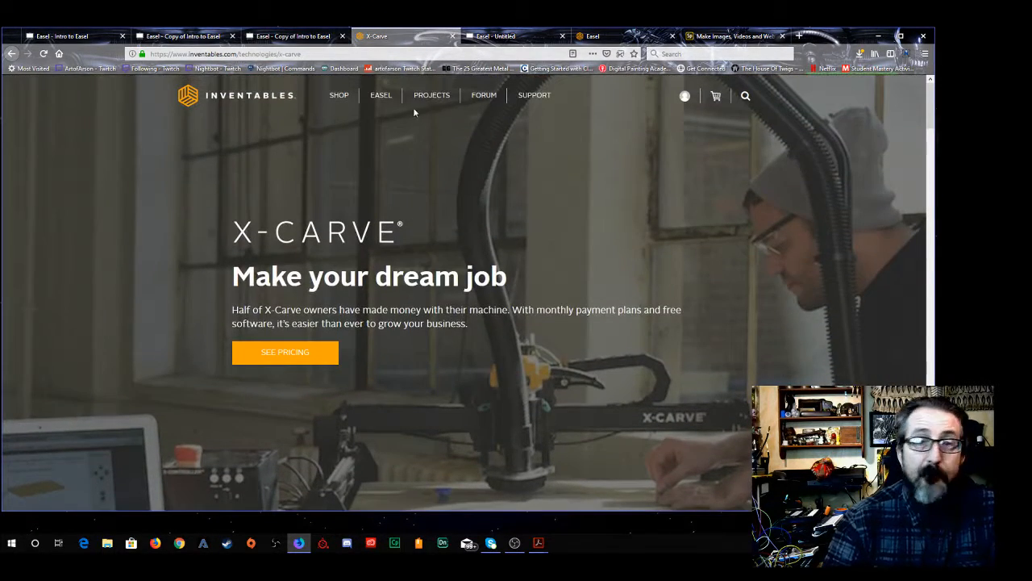